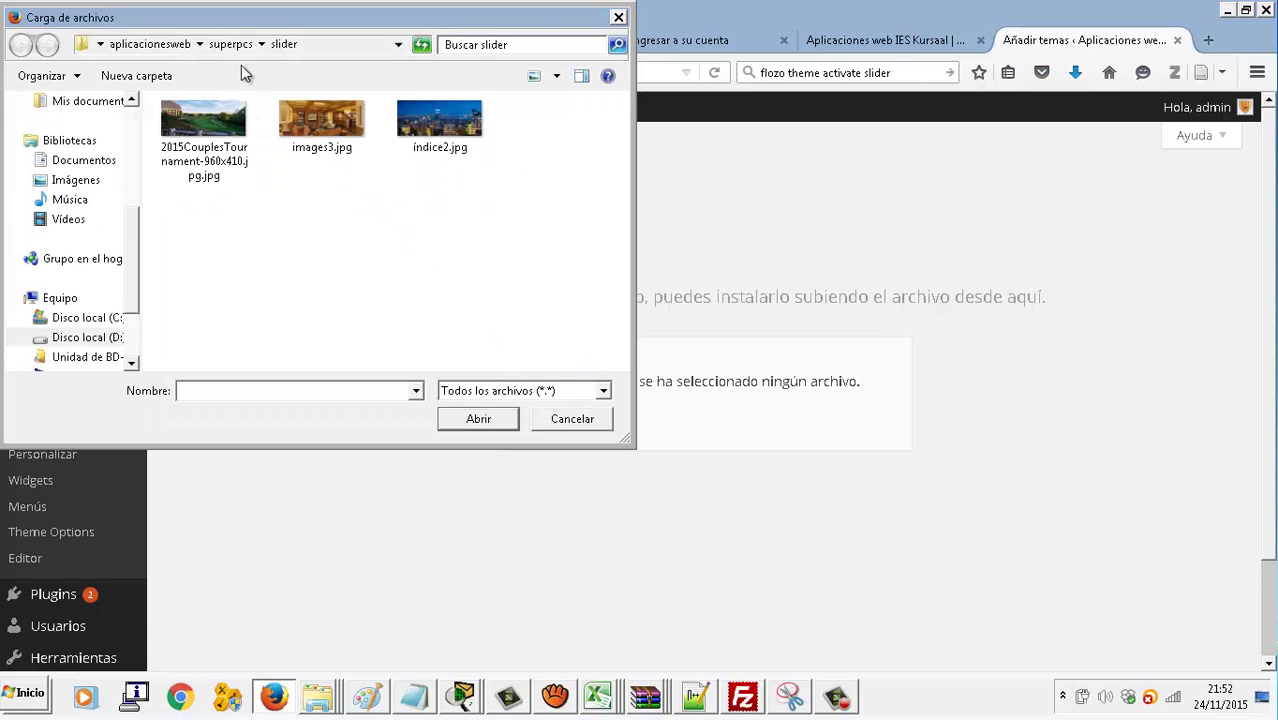
Choose elision.zip from the Elision v2.4 folder inside temaswordpress as the theme file to upload
click(172, 45)
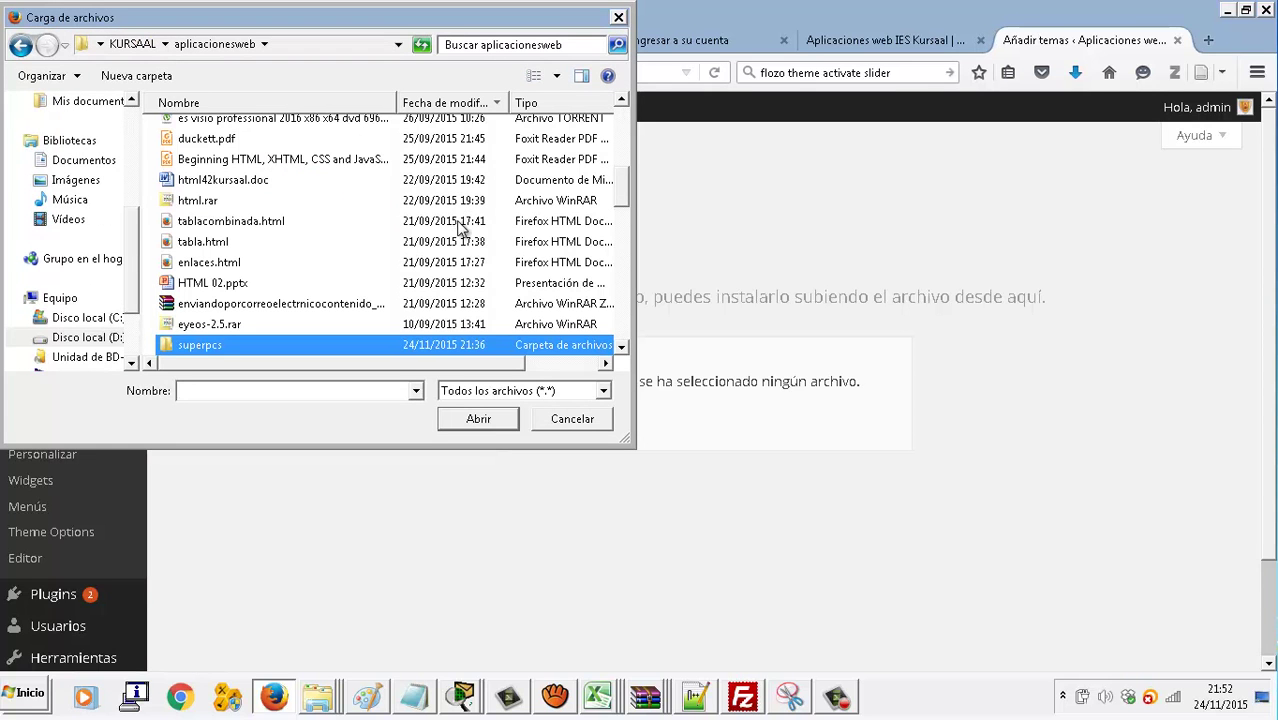
drag(622, 196, 622, 222)
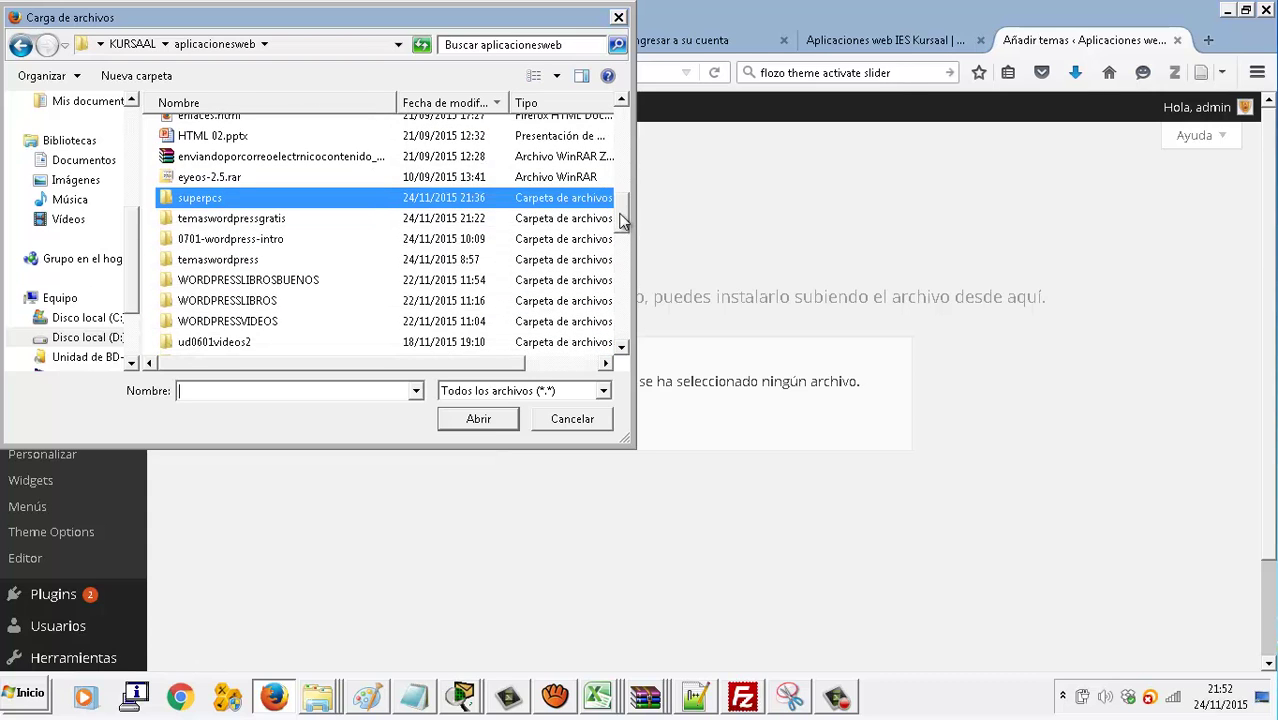
double_click(265, 262)
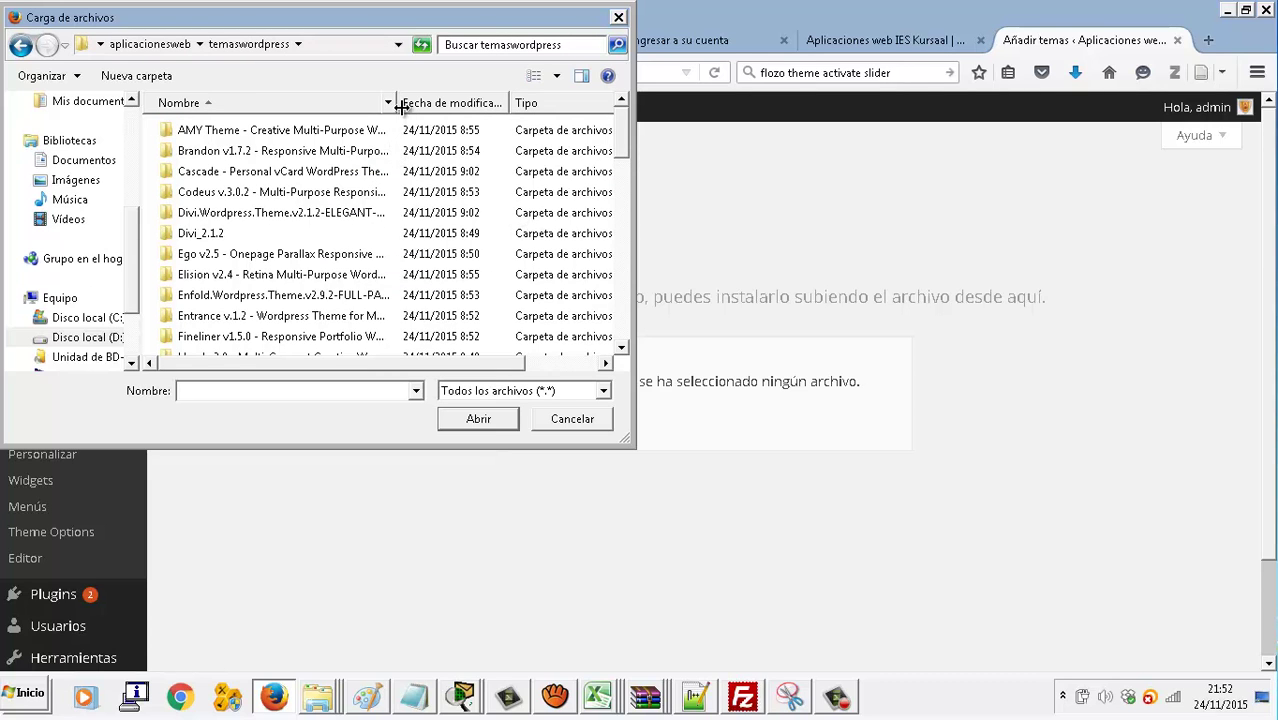
drag(397, 103, 498, 103)
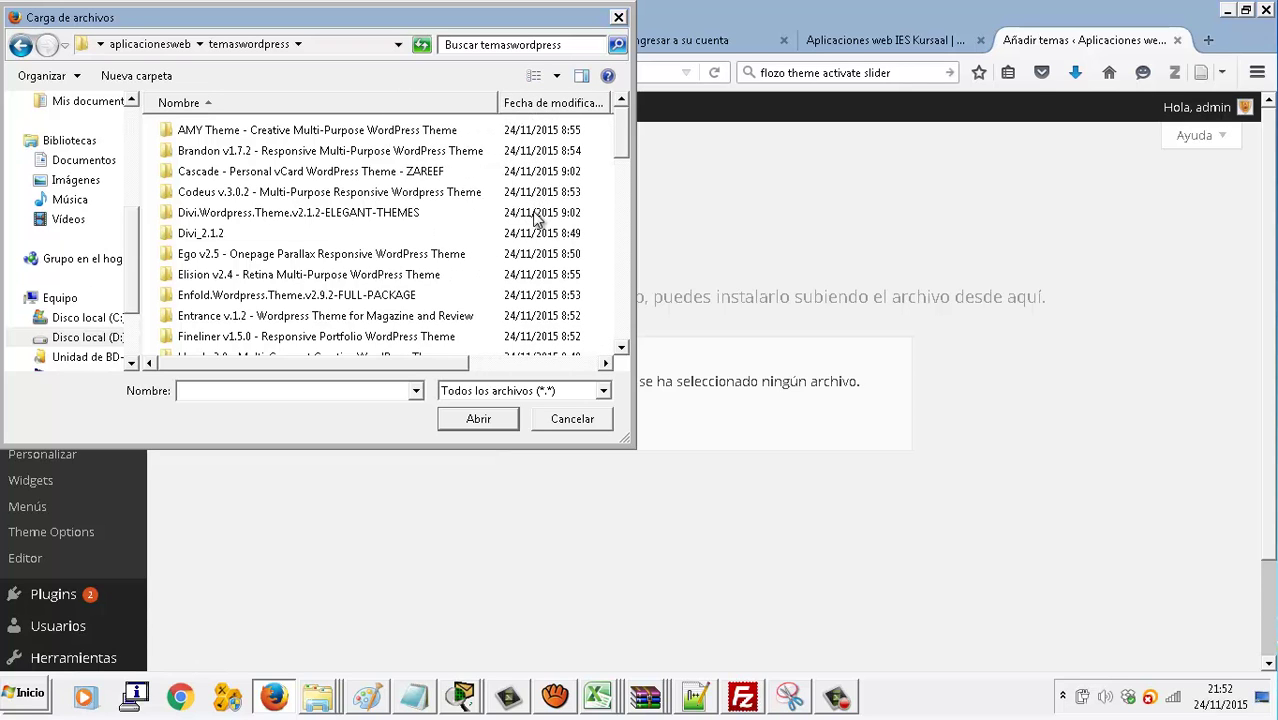
double_click(398, 272)
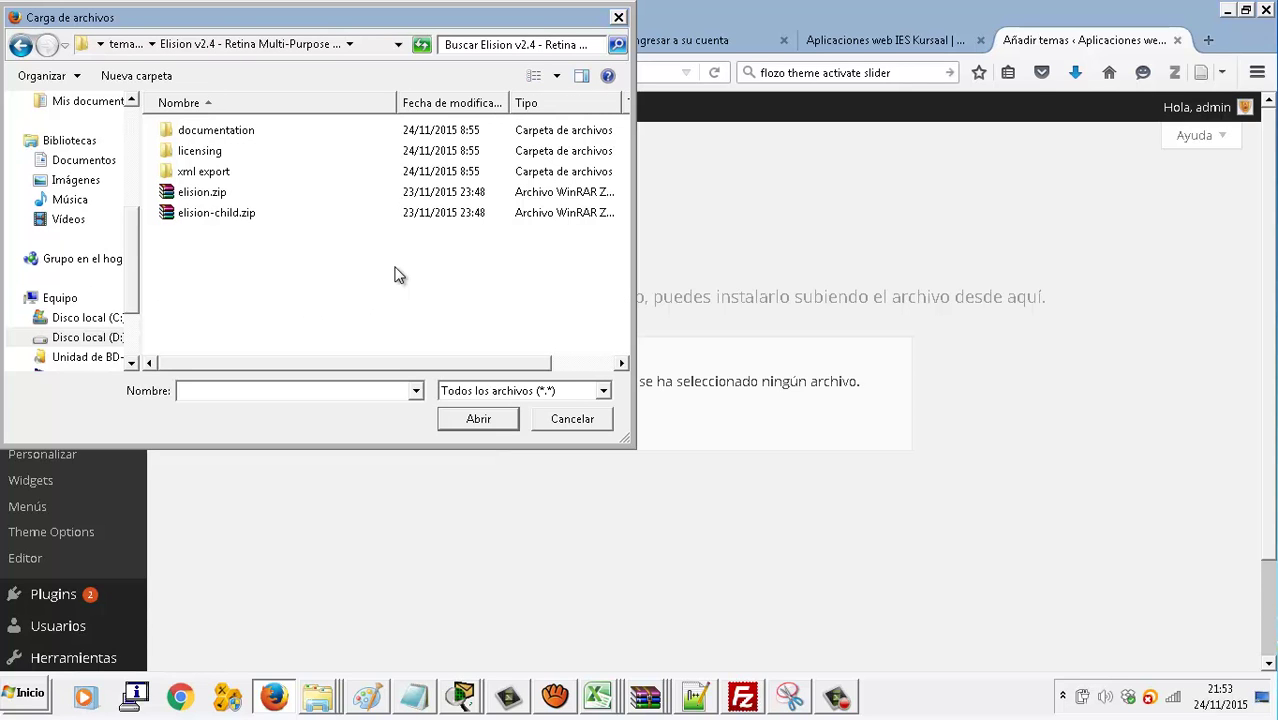
double_click(220, 197)
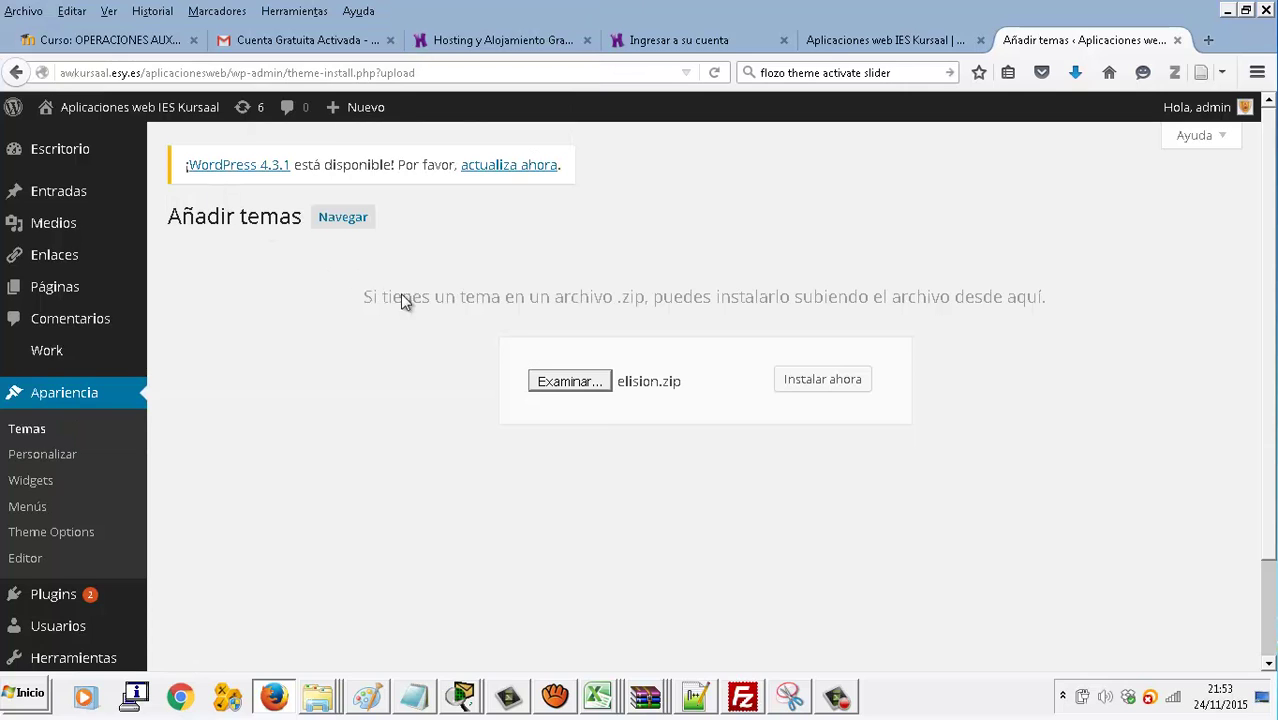
Try to install the theme from elision.zip, then return to the upload page and retry the installation
click(800, 383)
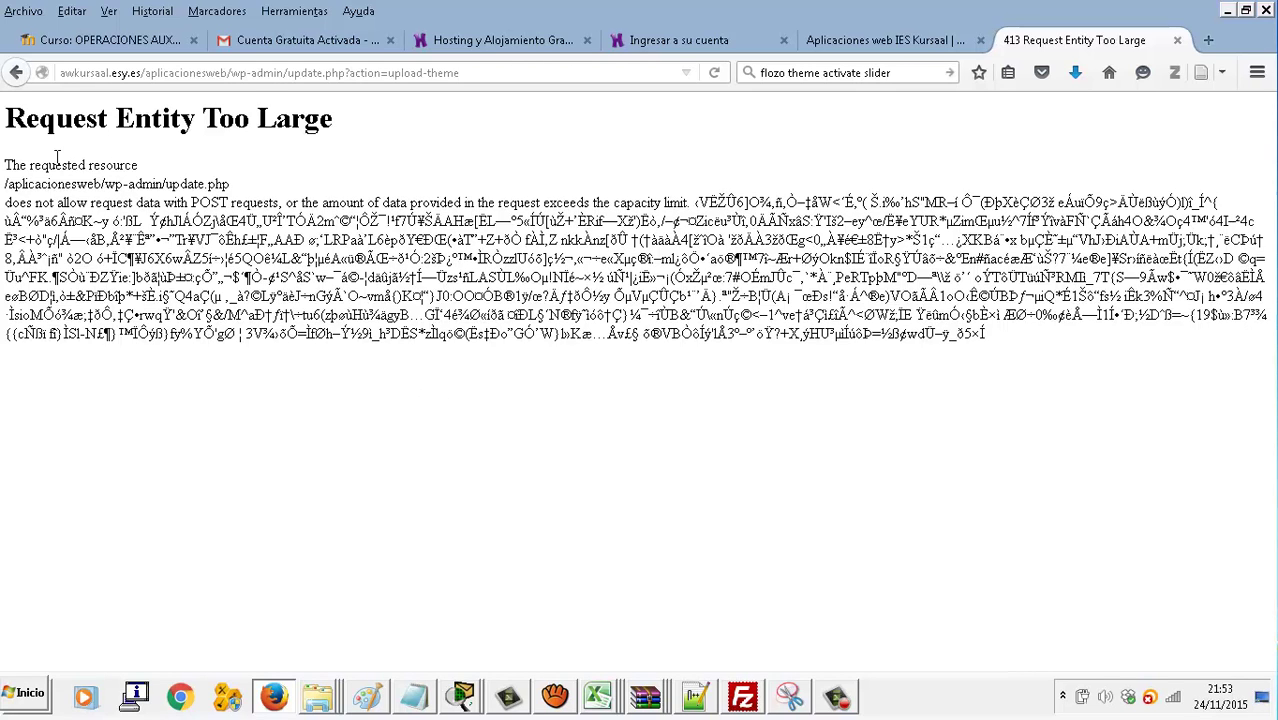
click(18, 73)
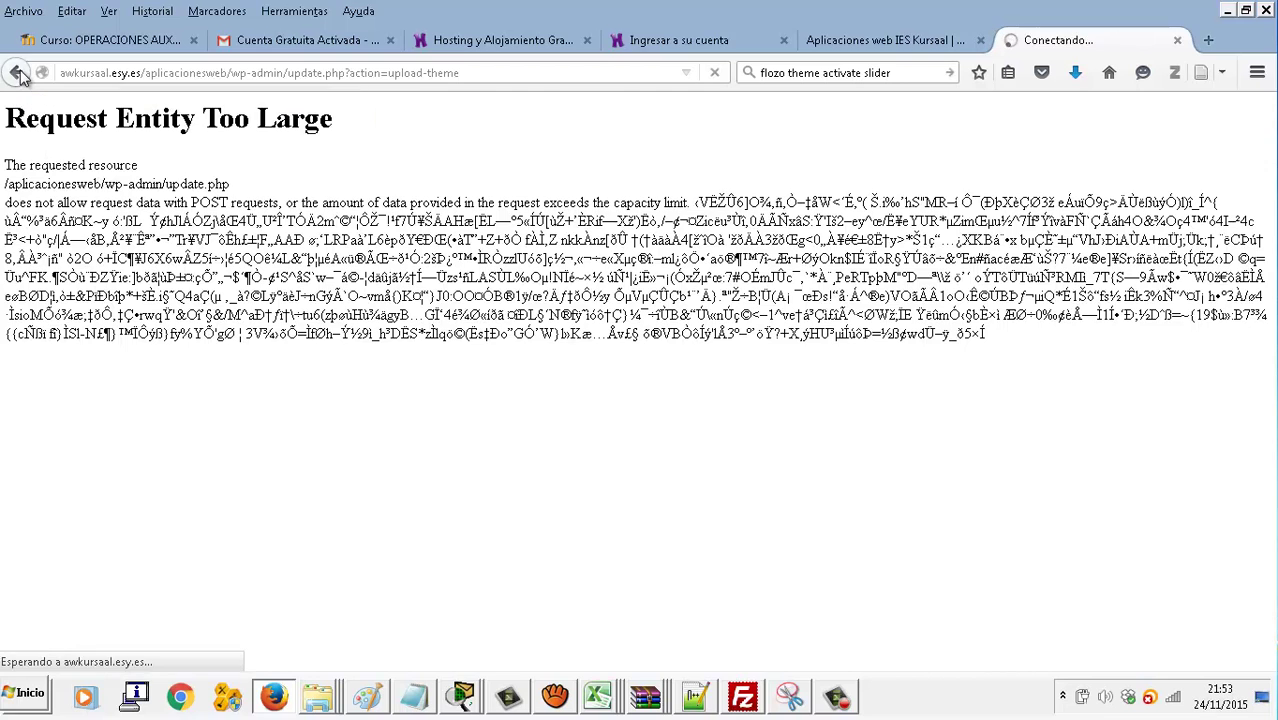
mouse_move(338, 703)
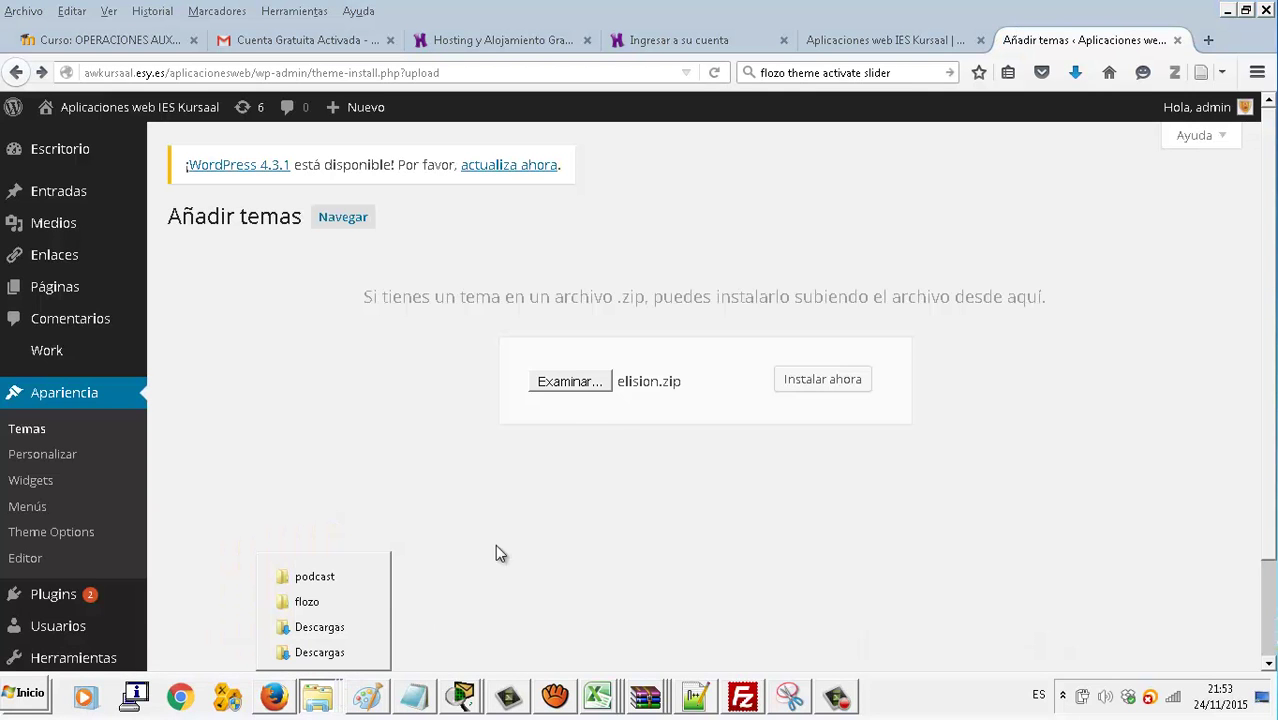
click(794, 377)
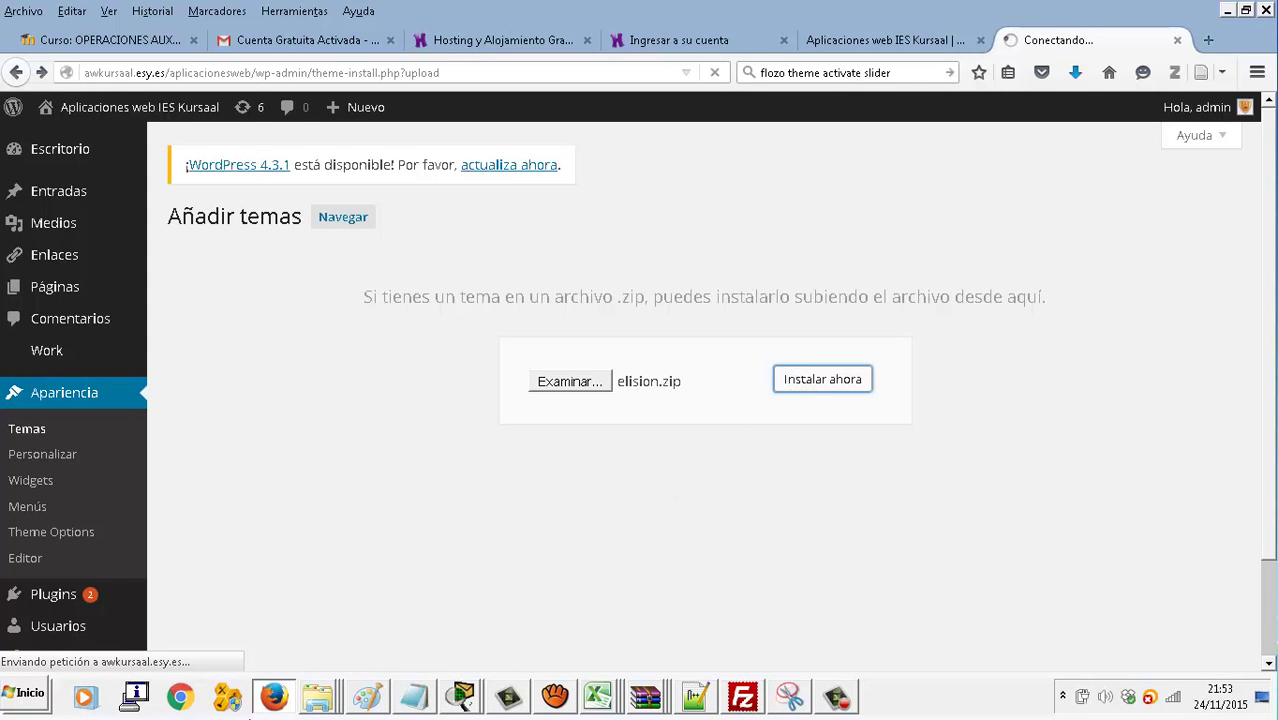
Switch to Windows Explorer and open the Elision v2.4 folder in temaswordpress to check the size of elision.zip
right_click(320, 703)
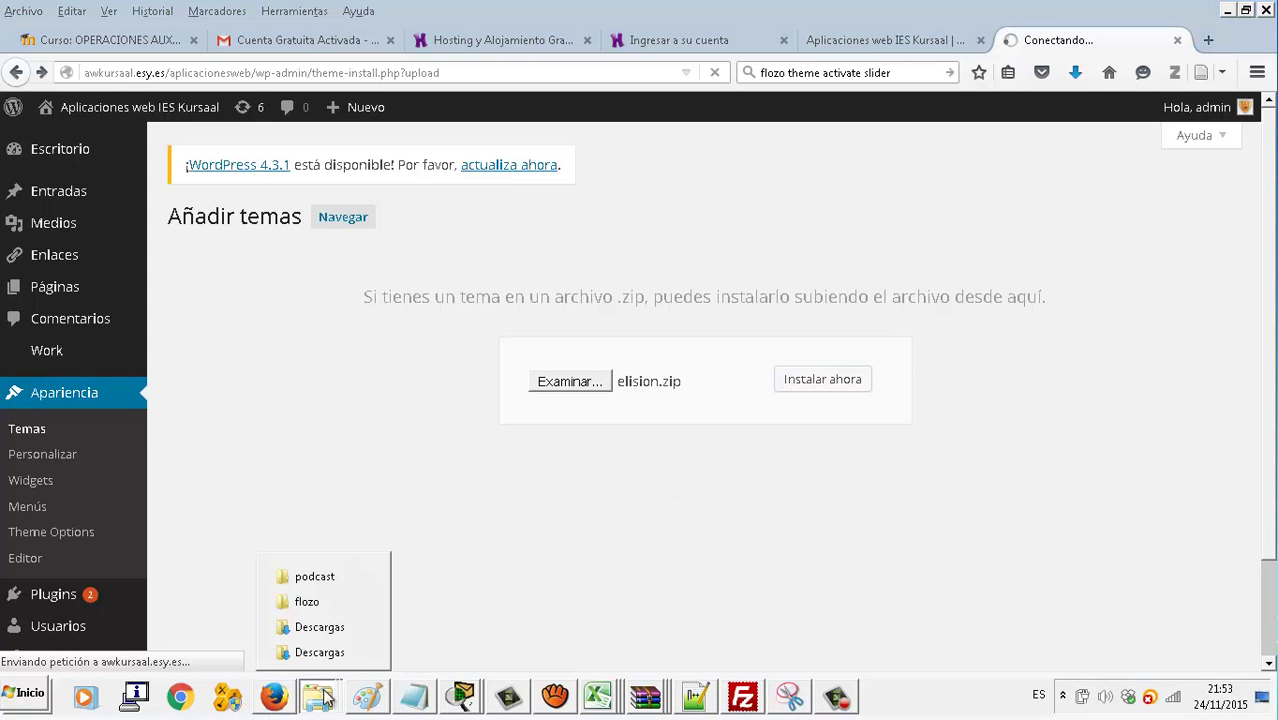
click(325, 602)
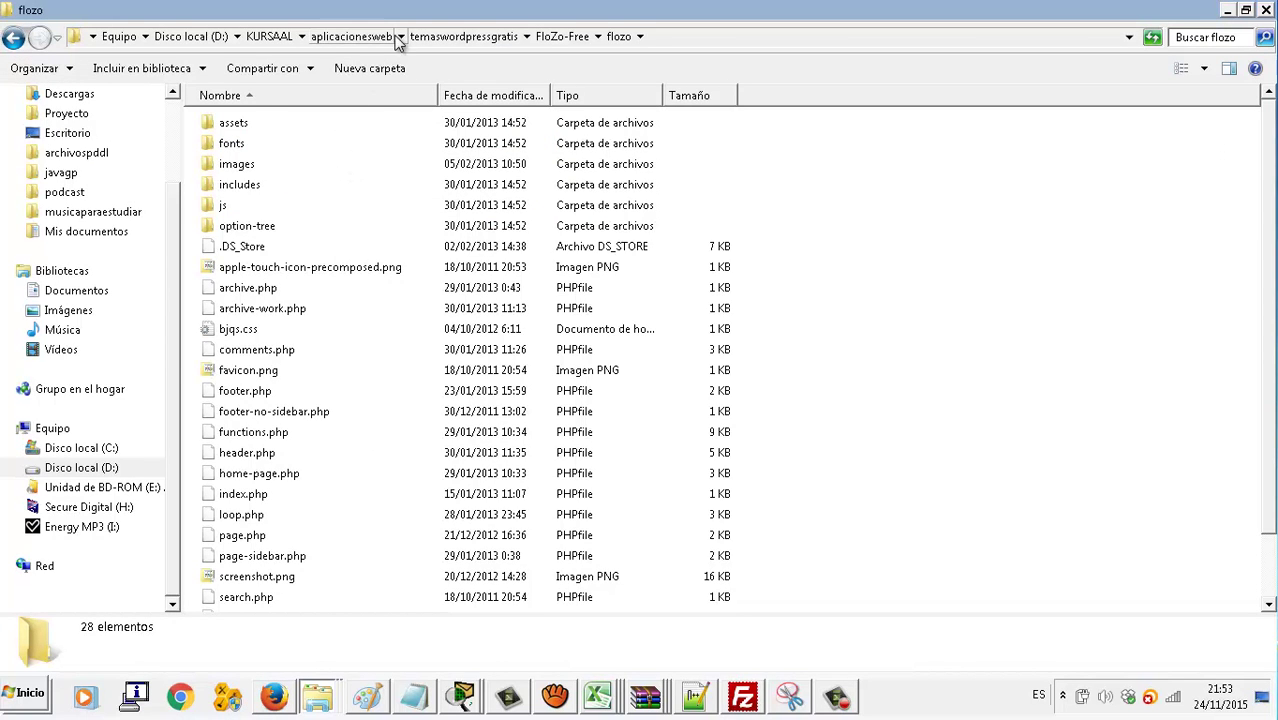
click(394, 36)
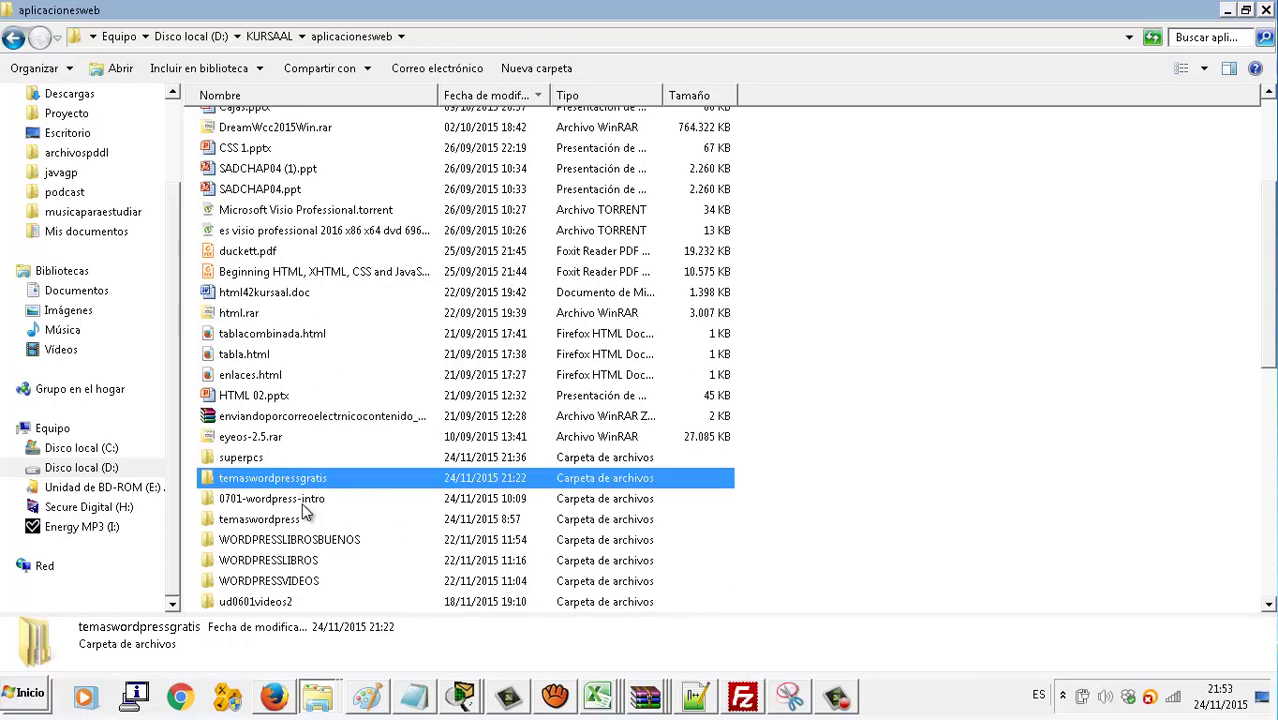
double_click(303, 519)
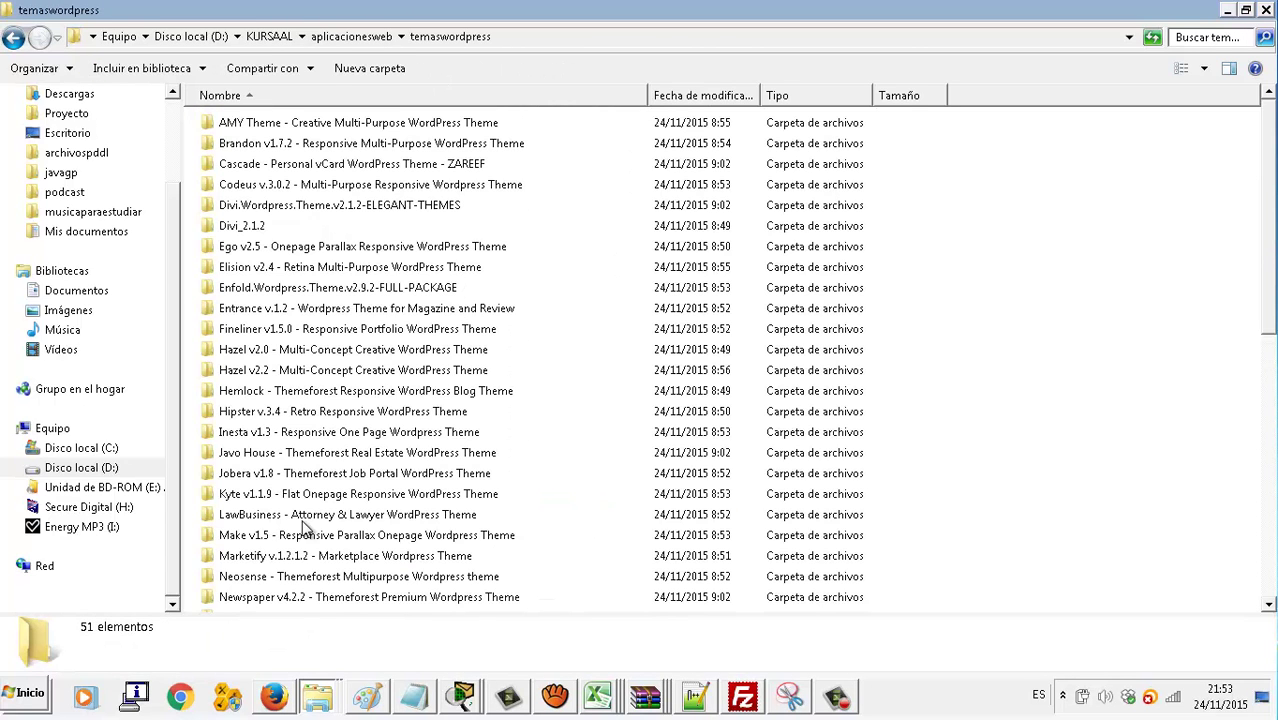
double_click(426, 268)
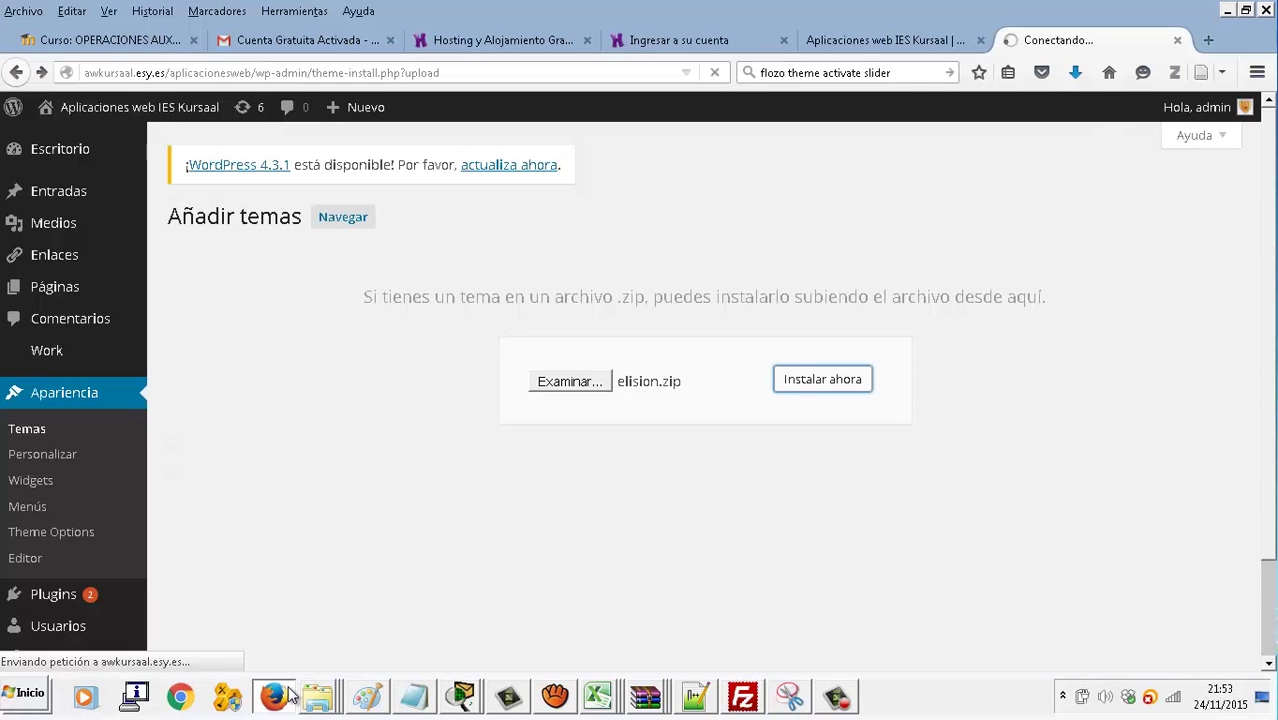
click(289, 694)
right_click(322, 697)
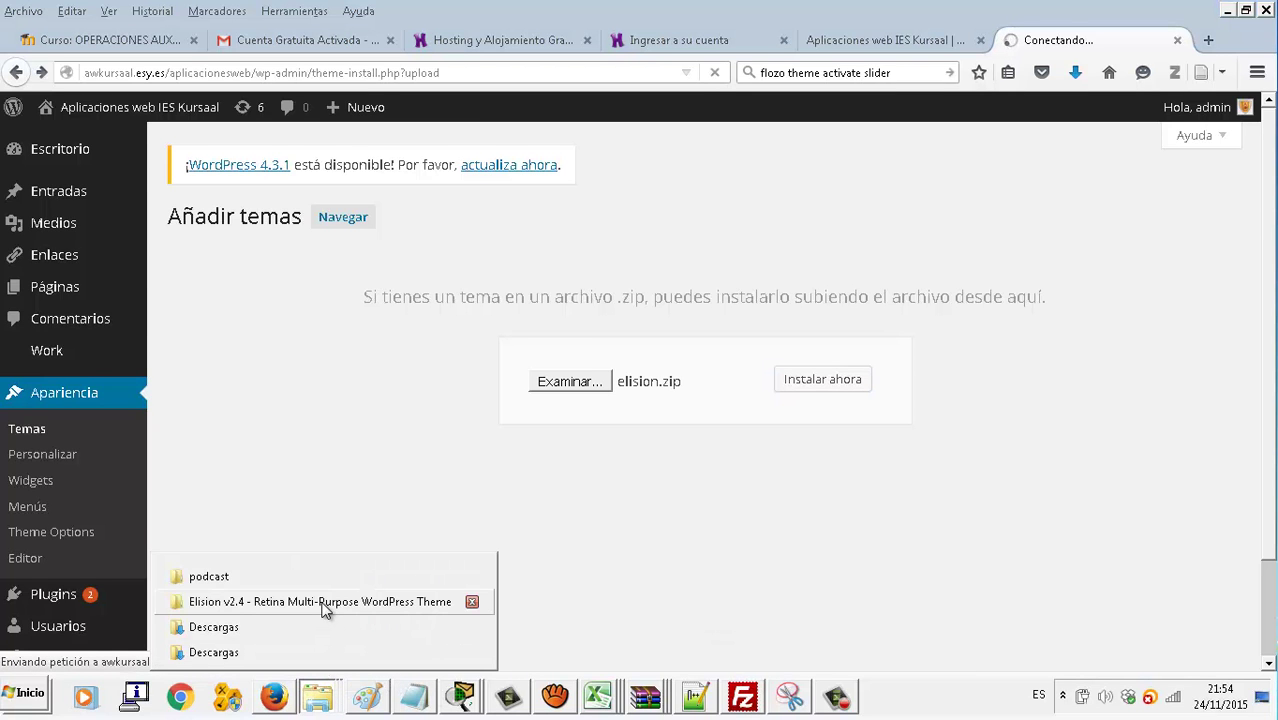
click(325, 602)
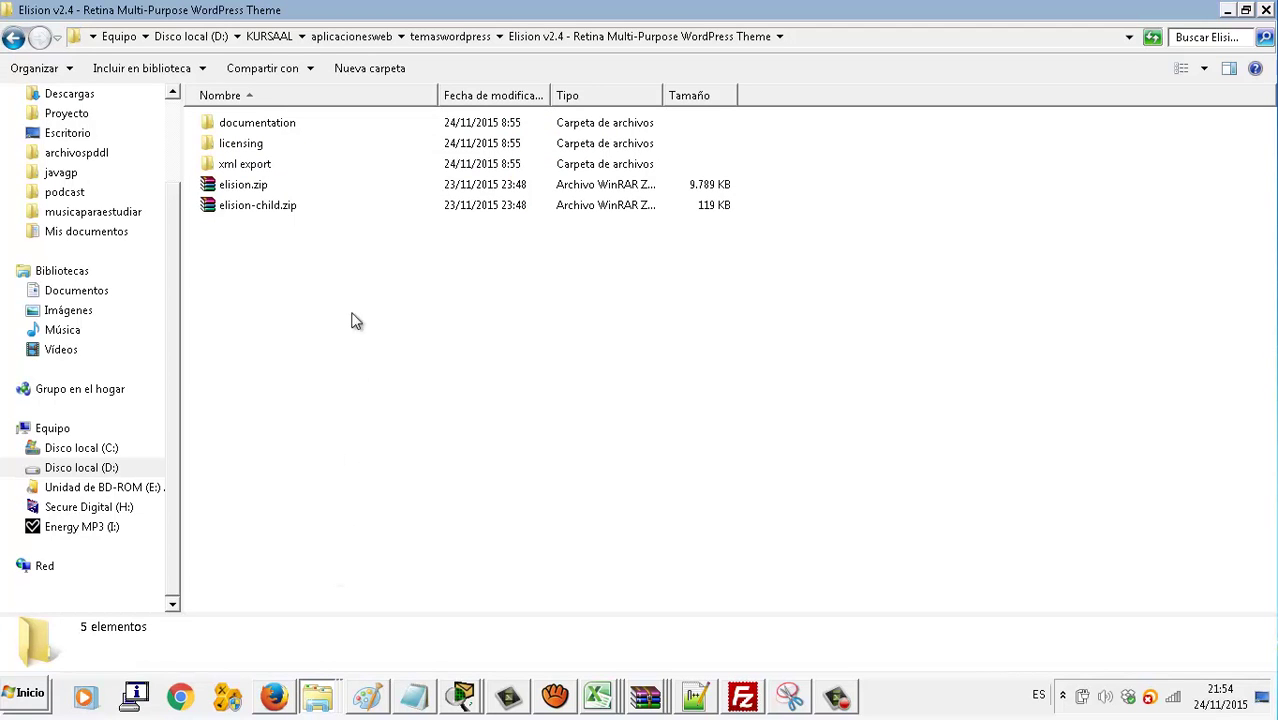
Look through the temaswordpress folder for a smaller theme and open neosense_theme inside the Neosense folder to check its zip sizes
click(14, 37)
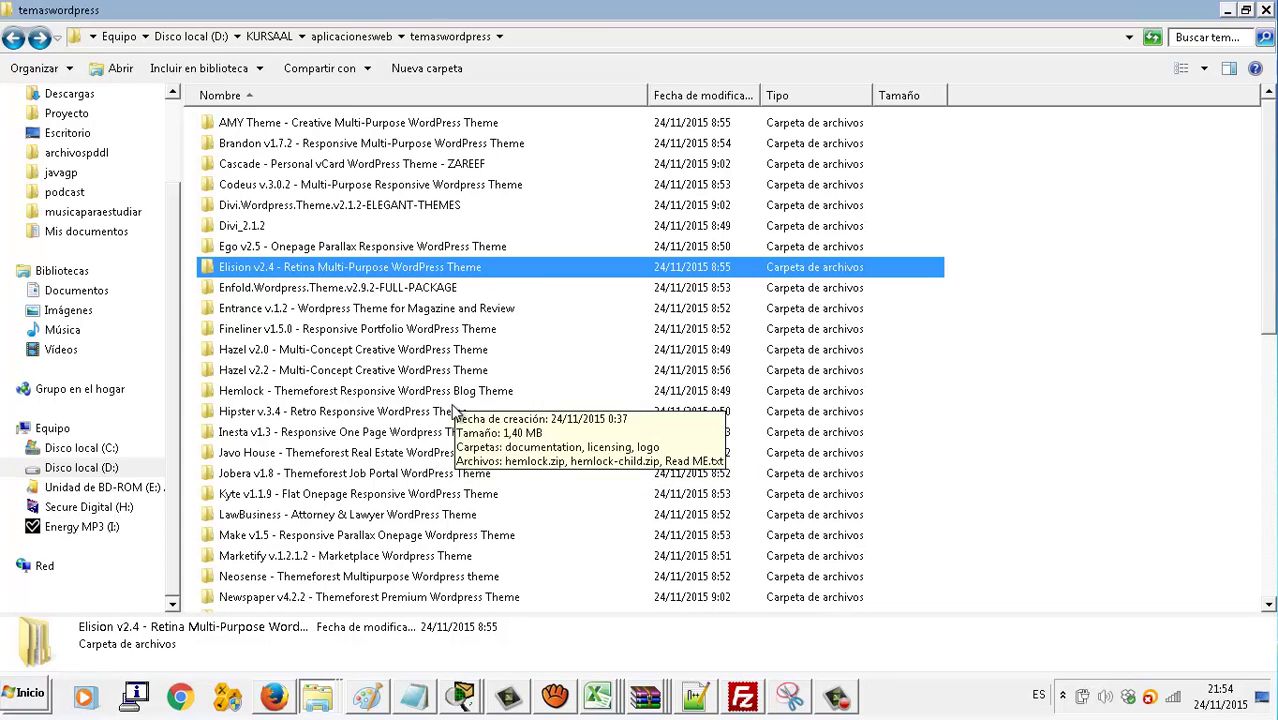
mouse_move(446, 432)
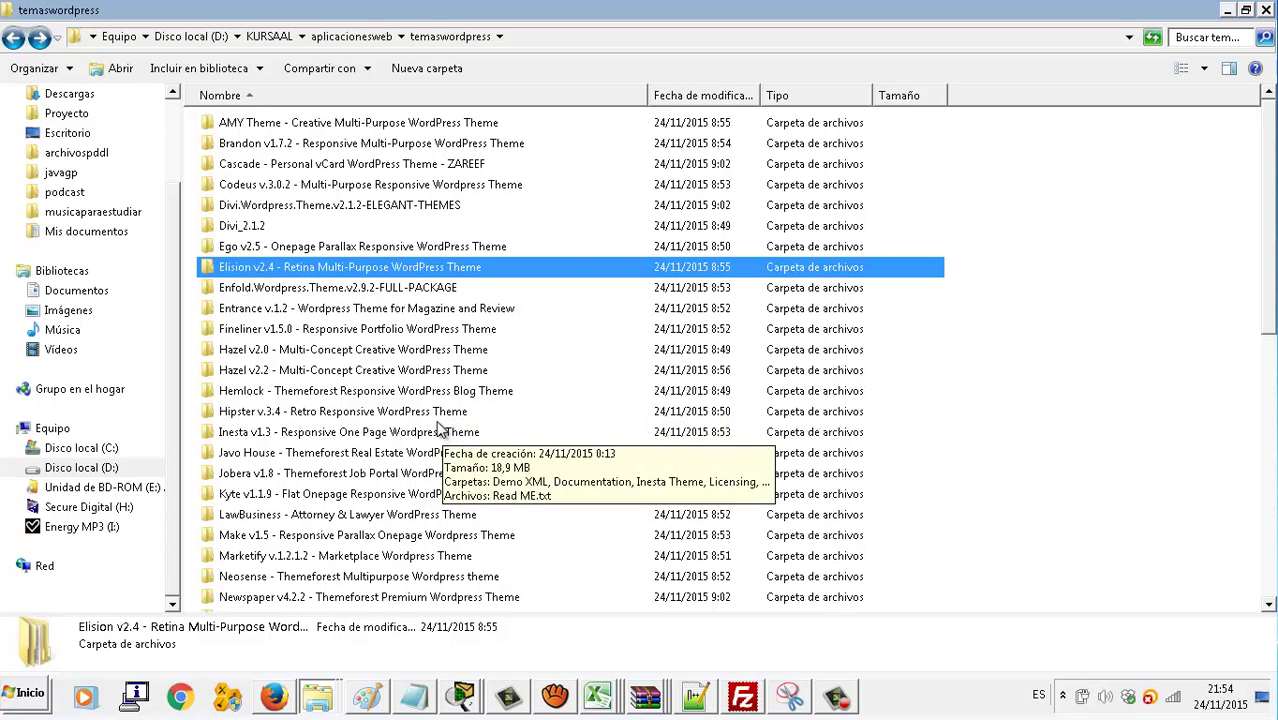
scroll(440, 428, down, 1)
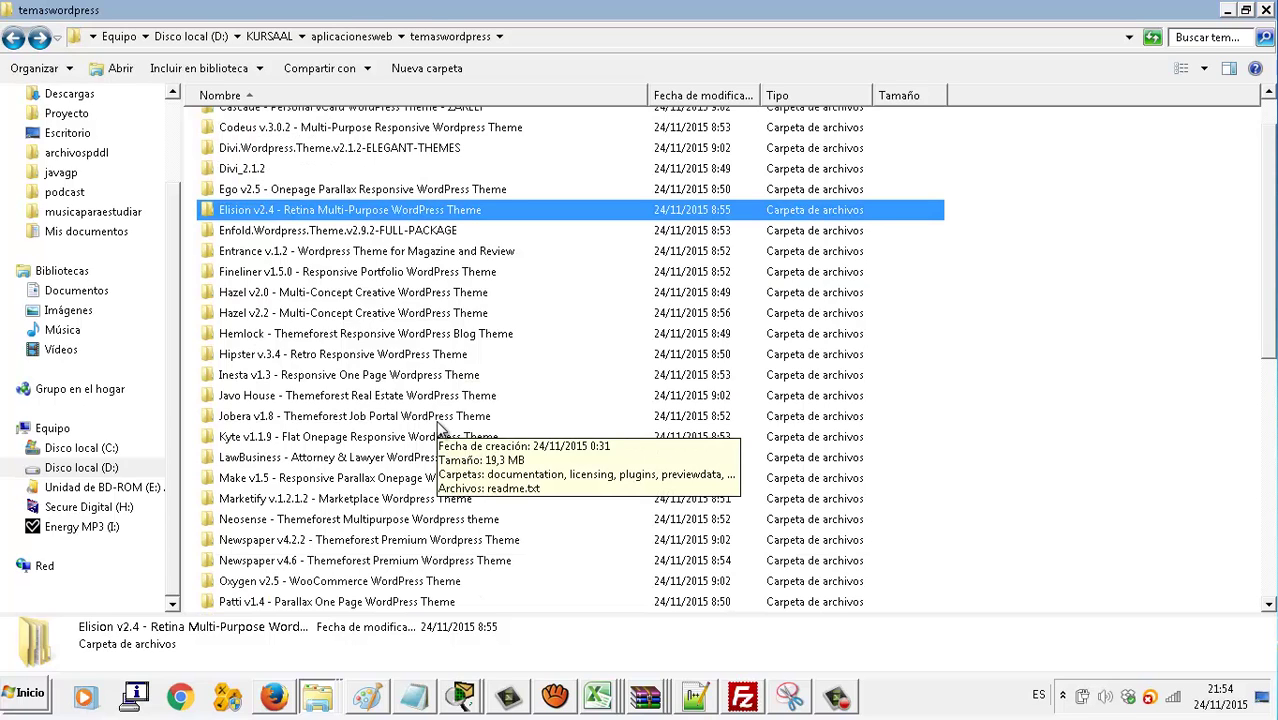
scroll(430, 527, down, 1)
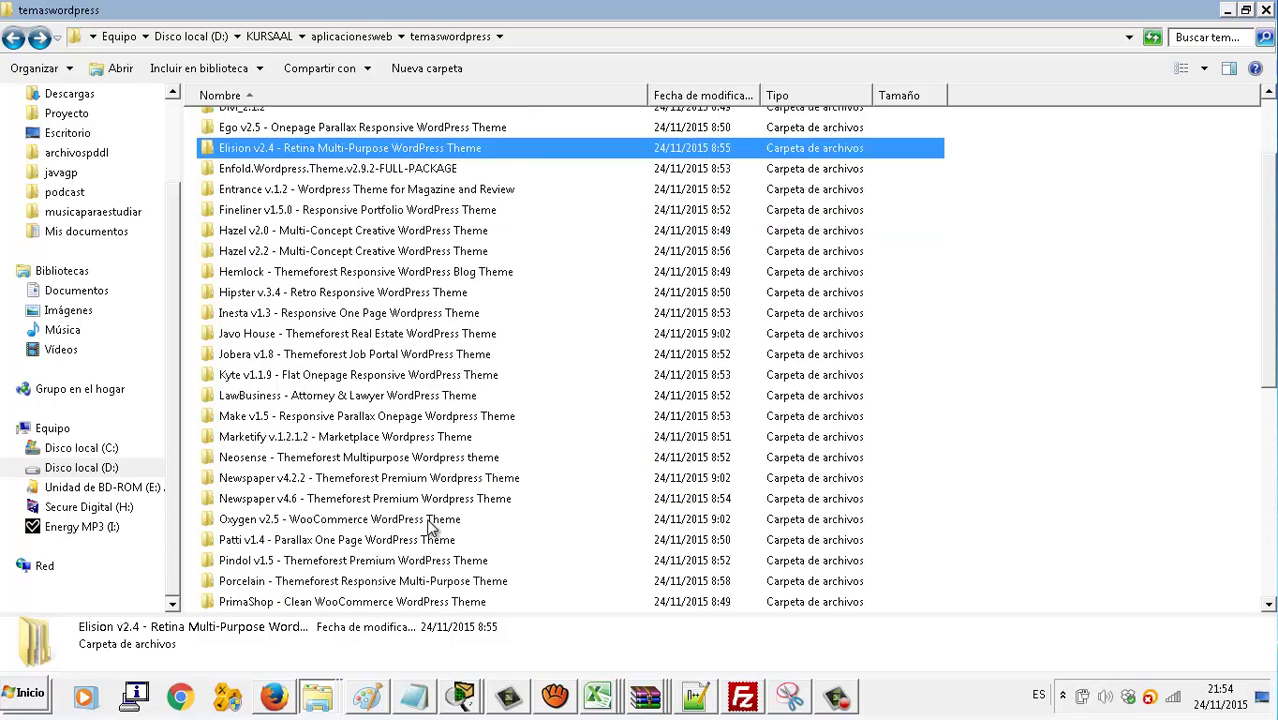
double_click(436, 458)
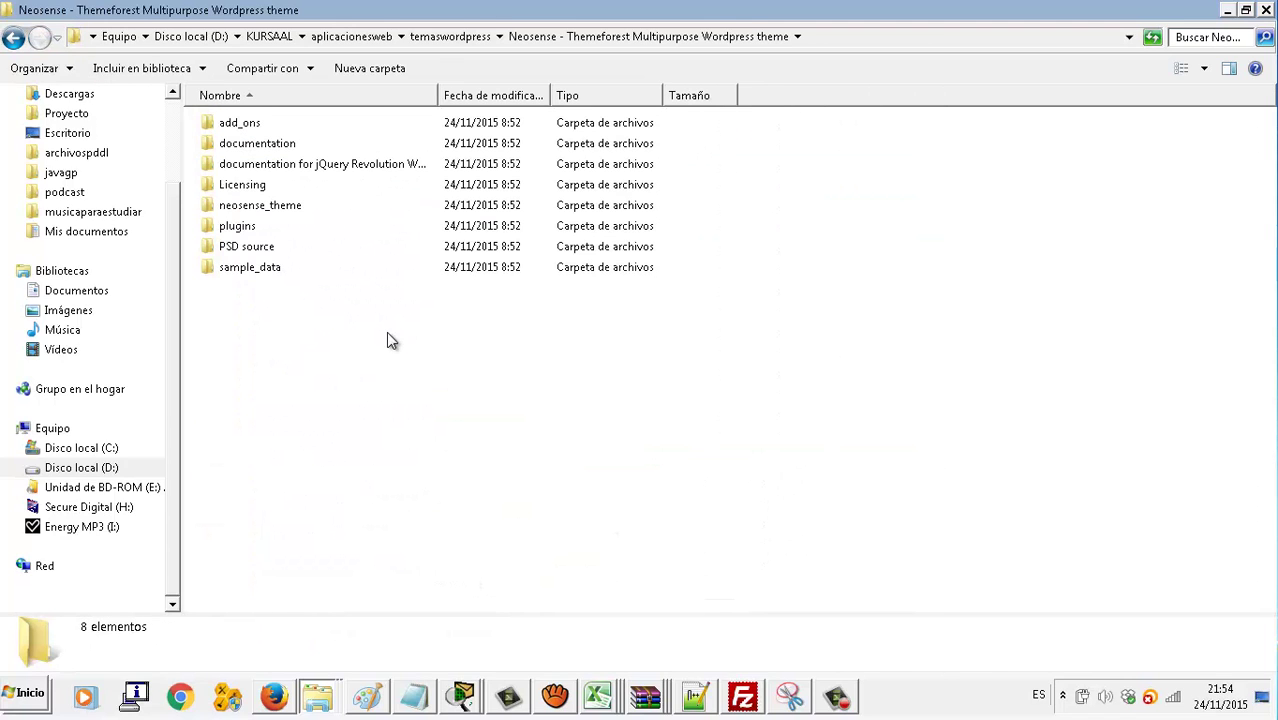
double_click(311, 208)
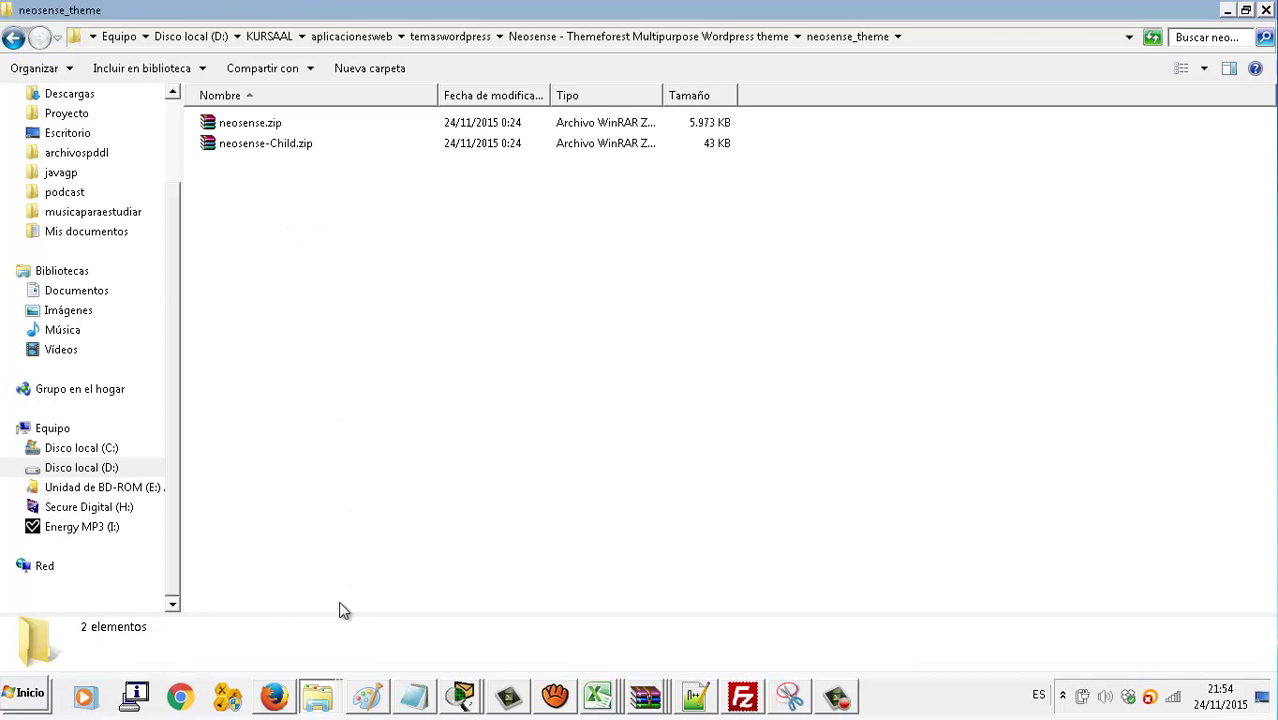
Switch back to Firefox, choose neosense.zip from Neosense's neosense_theme folder on the theme upload page and start its installation
click(284, 700)
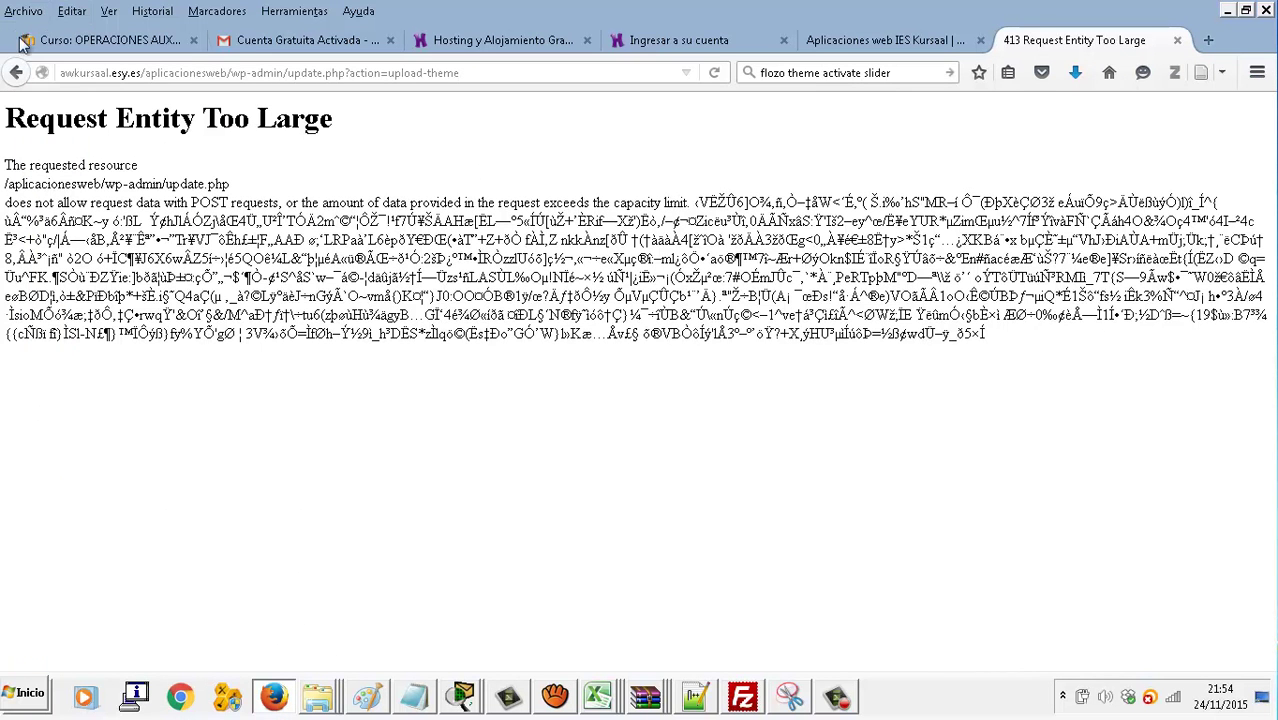
click(16, 73)
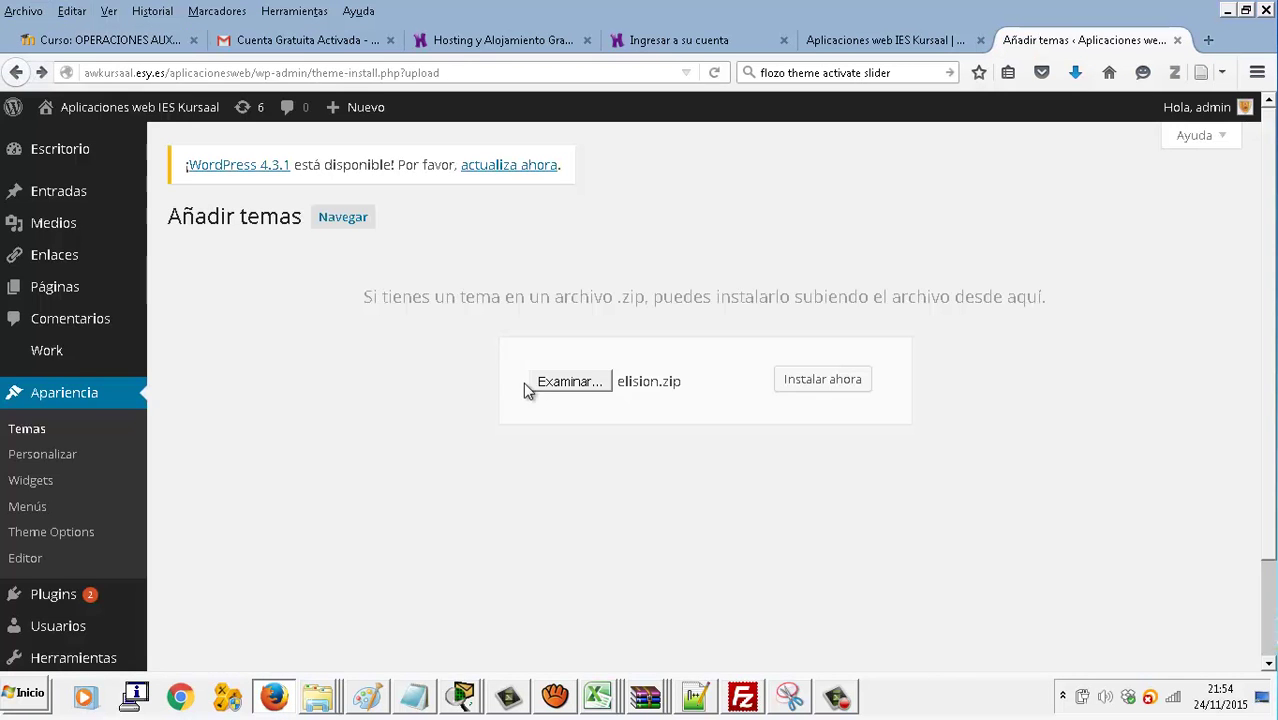
click(560, 385)
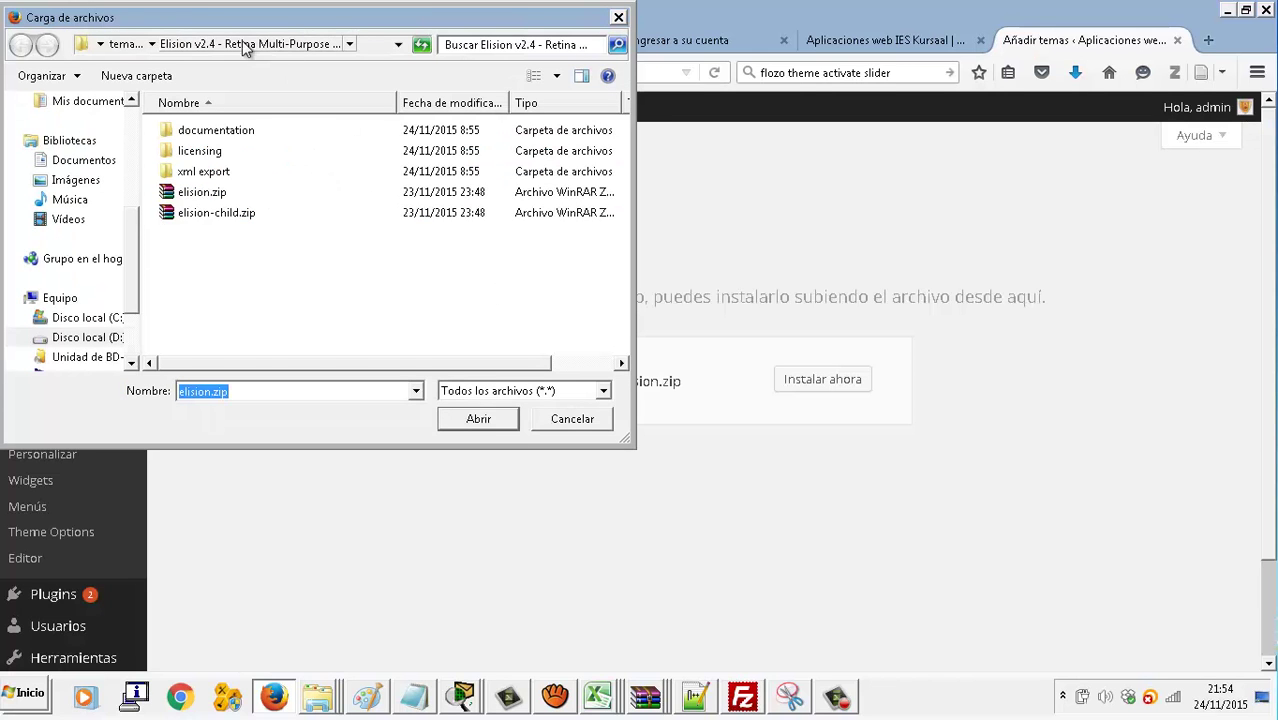
click(126, 44)
click(278, 311)
scroll(282, 307, down, 3)
scroll(282, 307, down, 2)
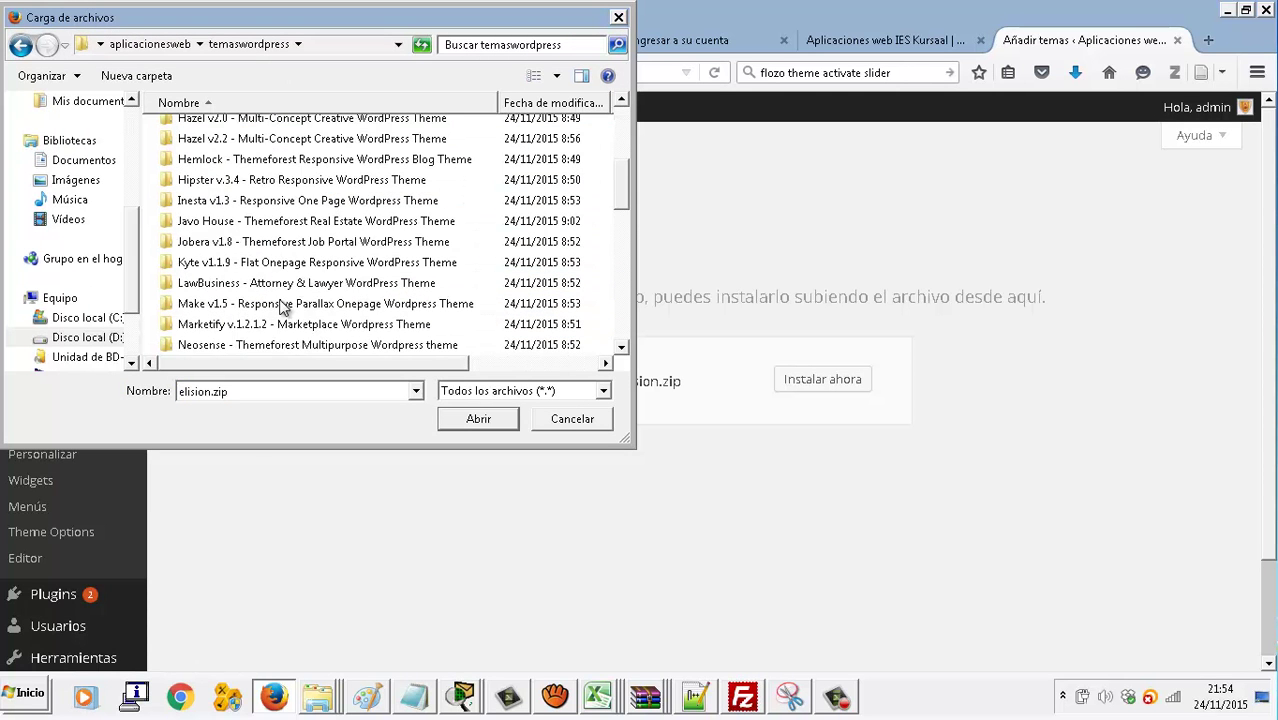
double_click(280, 288)
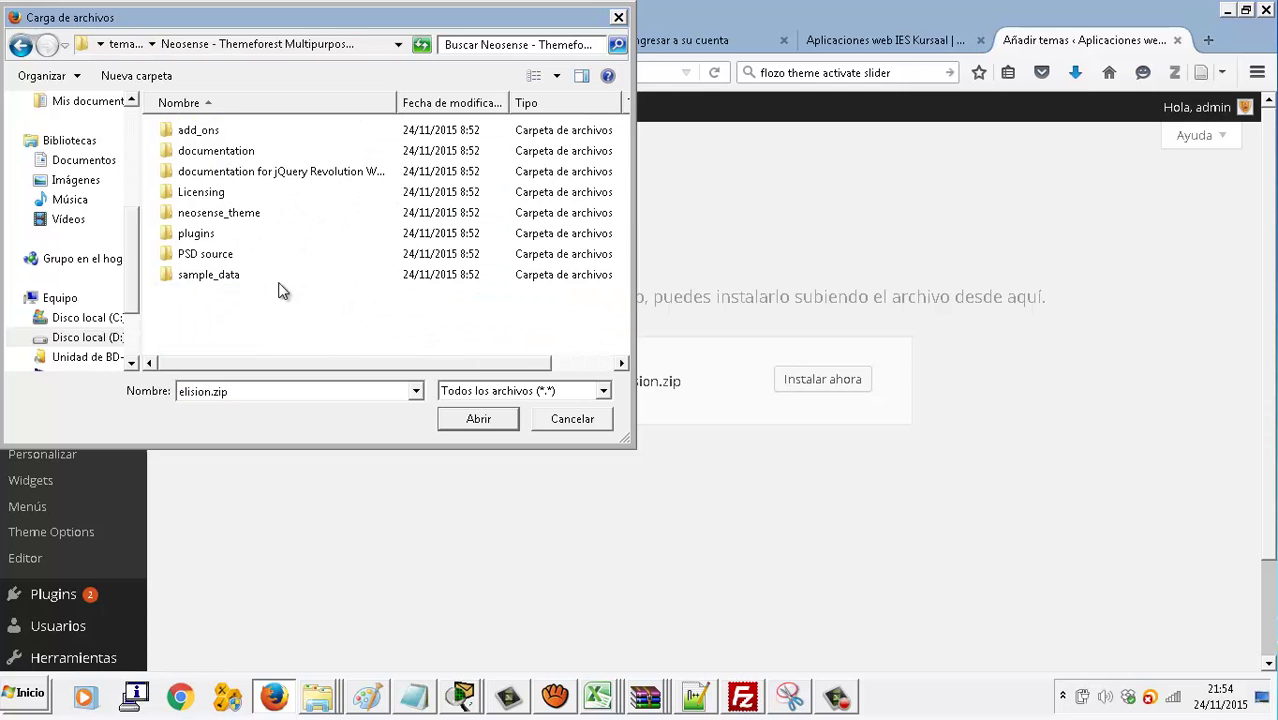
double_click(266, 214)
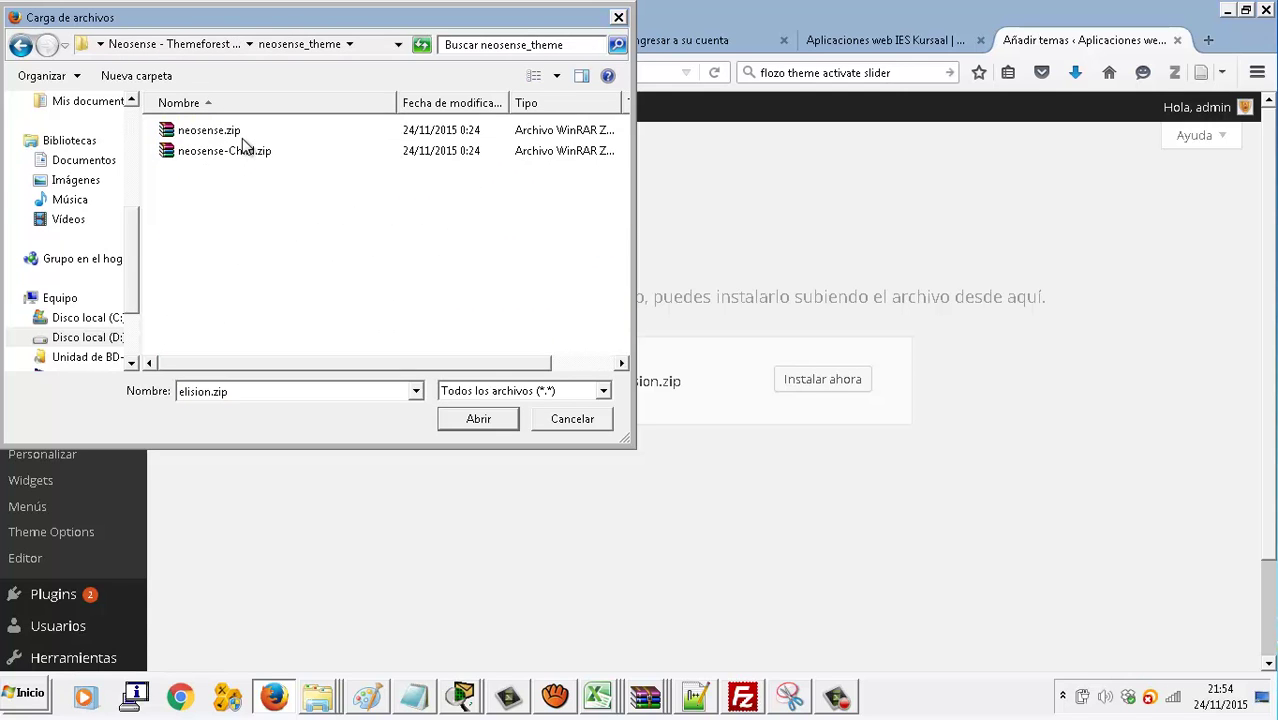
double_click(242, 138)
click(822, 381)
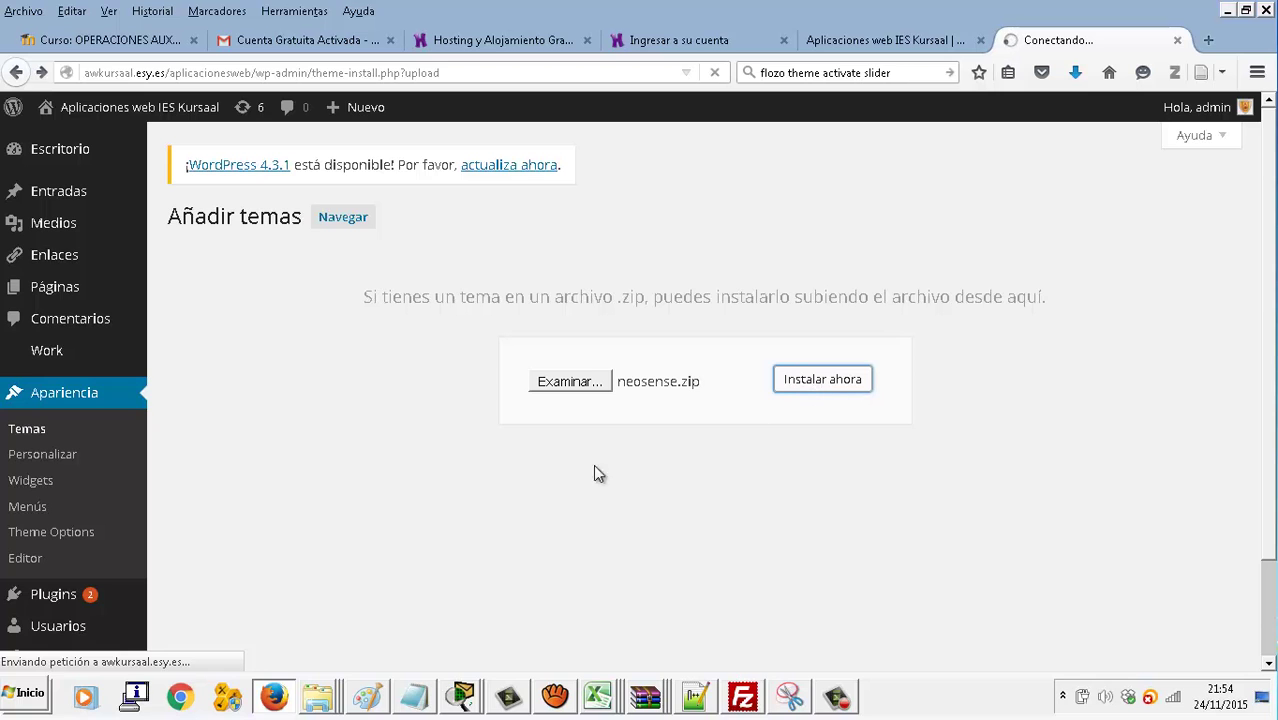
Open neosense.zip from the neosense_theme folder in WinRAR and examine the contents of its neosense folder
click(317, 696)
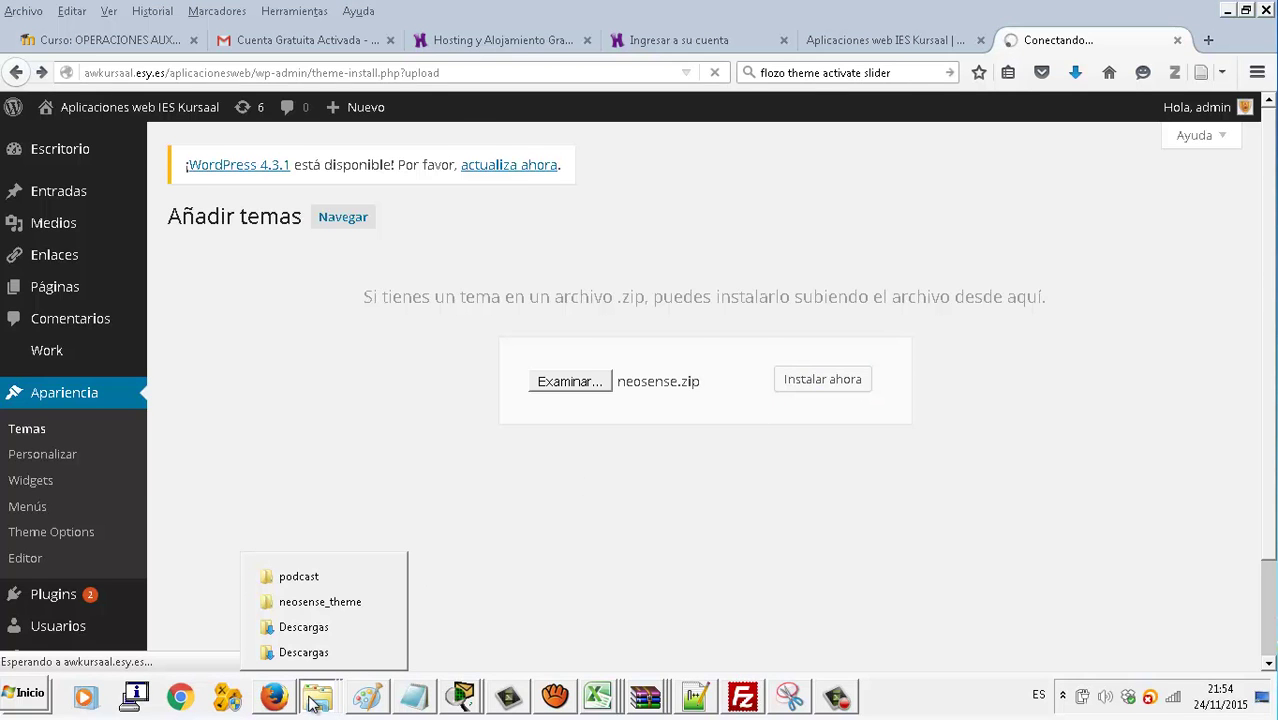
click(320, 602)
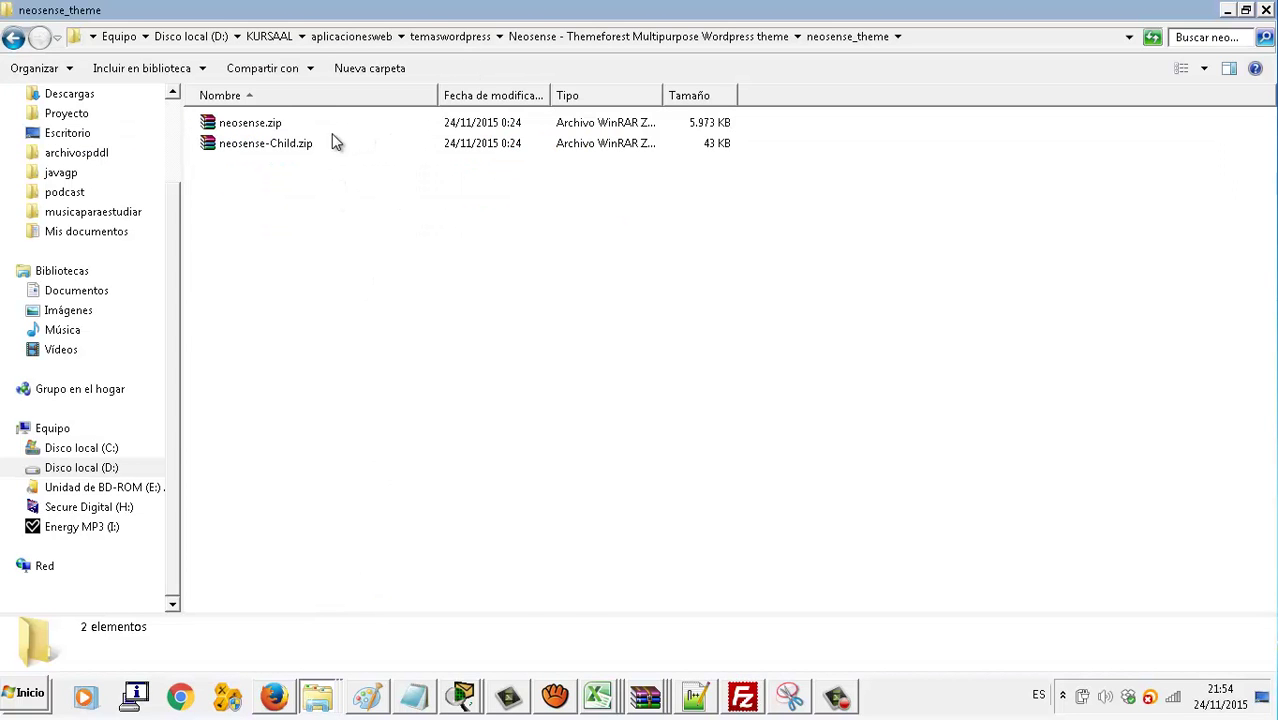
double_click(301, 123)
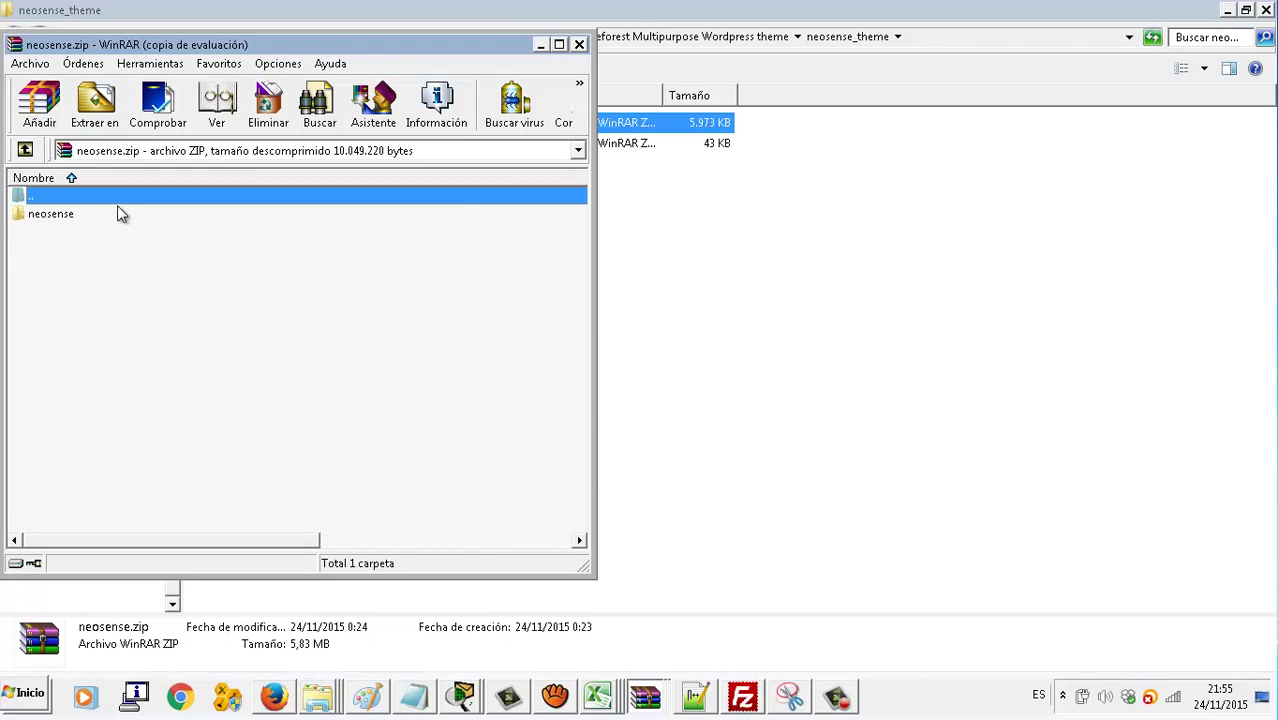
click(420, 313)
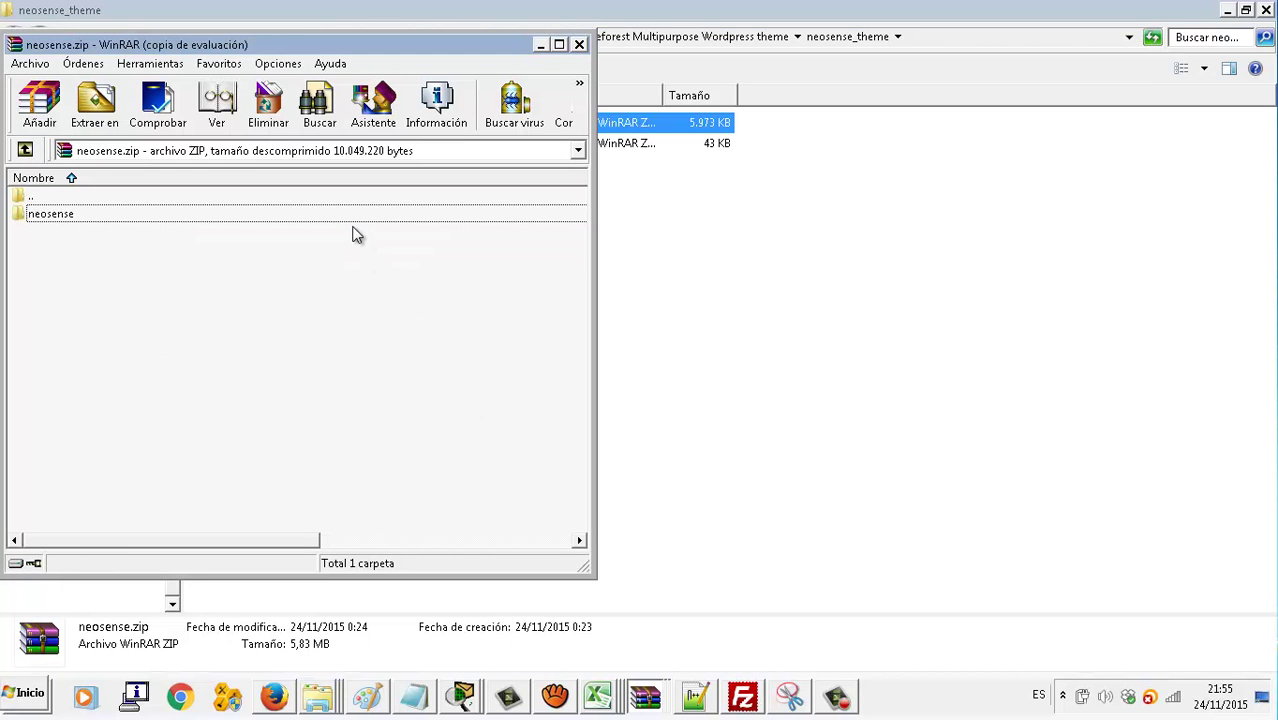
double_click(353, 217)
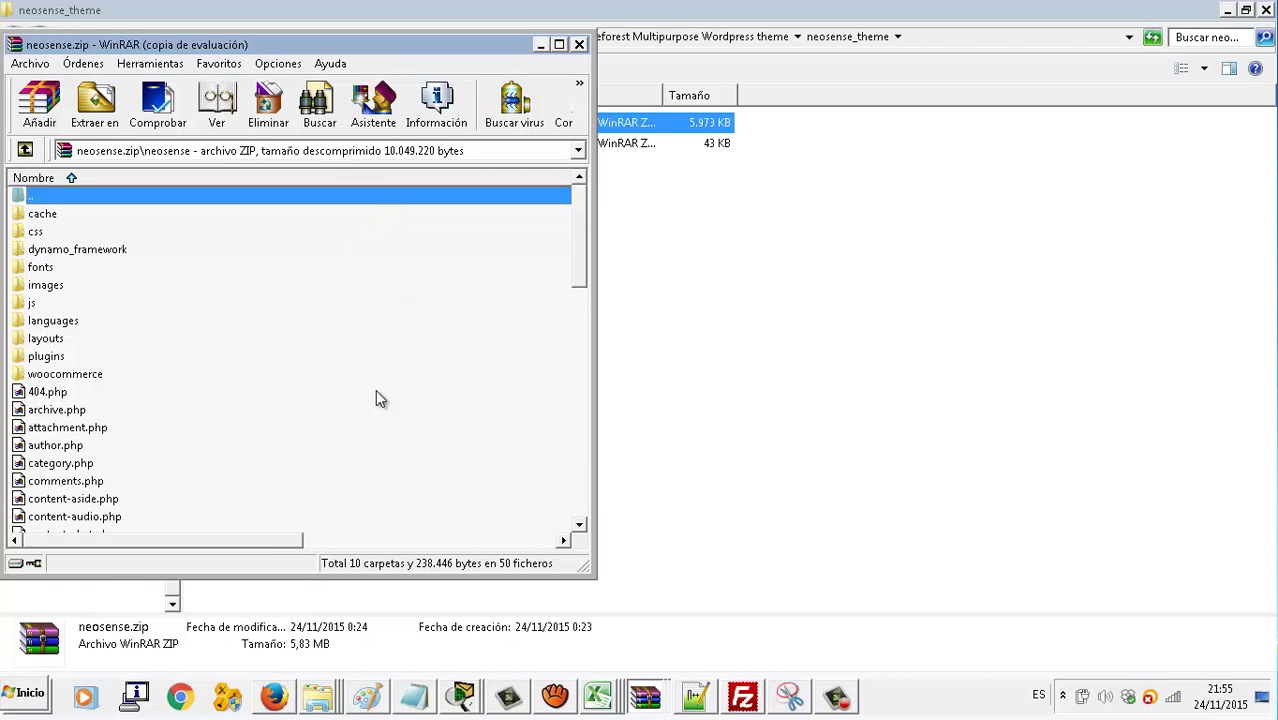
Finish checking the files inside neosense.zip, close the archive, and switch to Firefox to activate the installed Neosense theme
click(355, 408)
scroll(342, 390, down, 11)
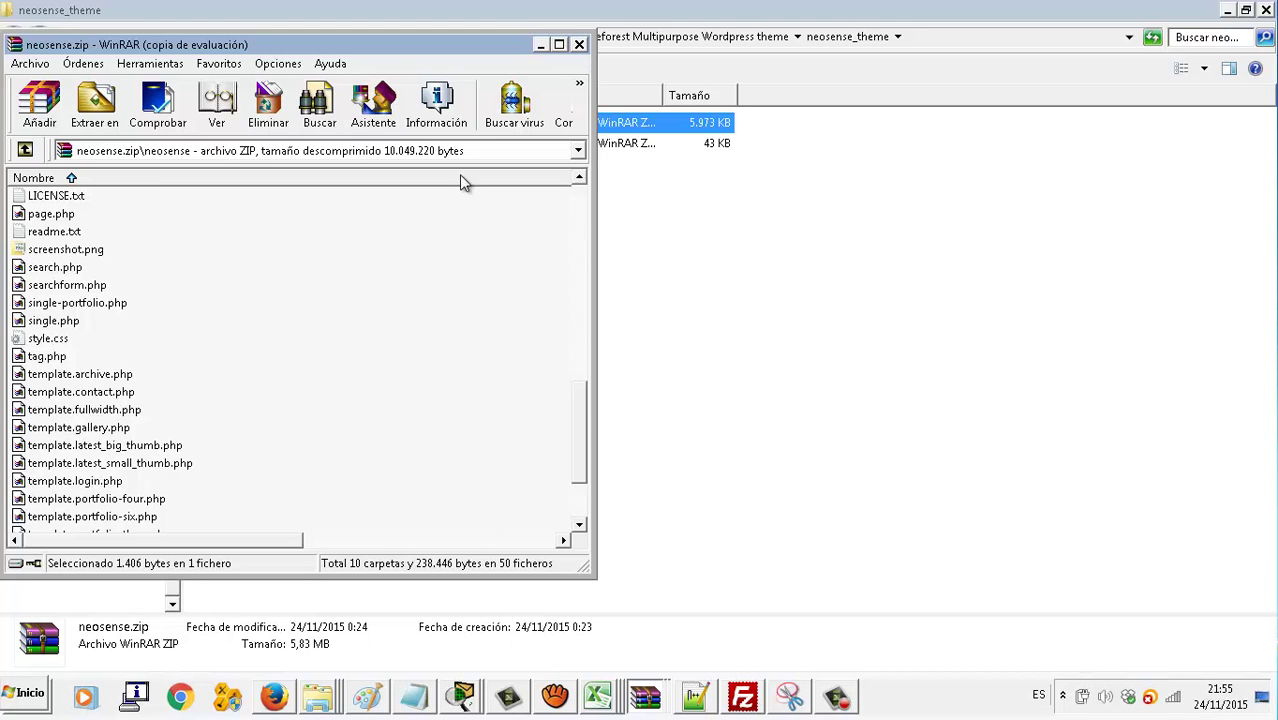
click(578, 44)
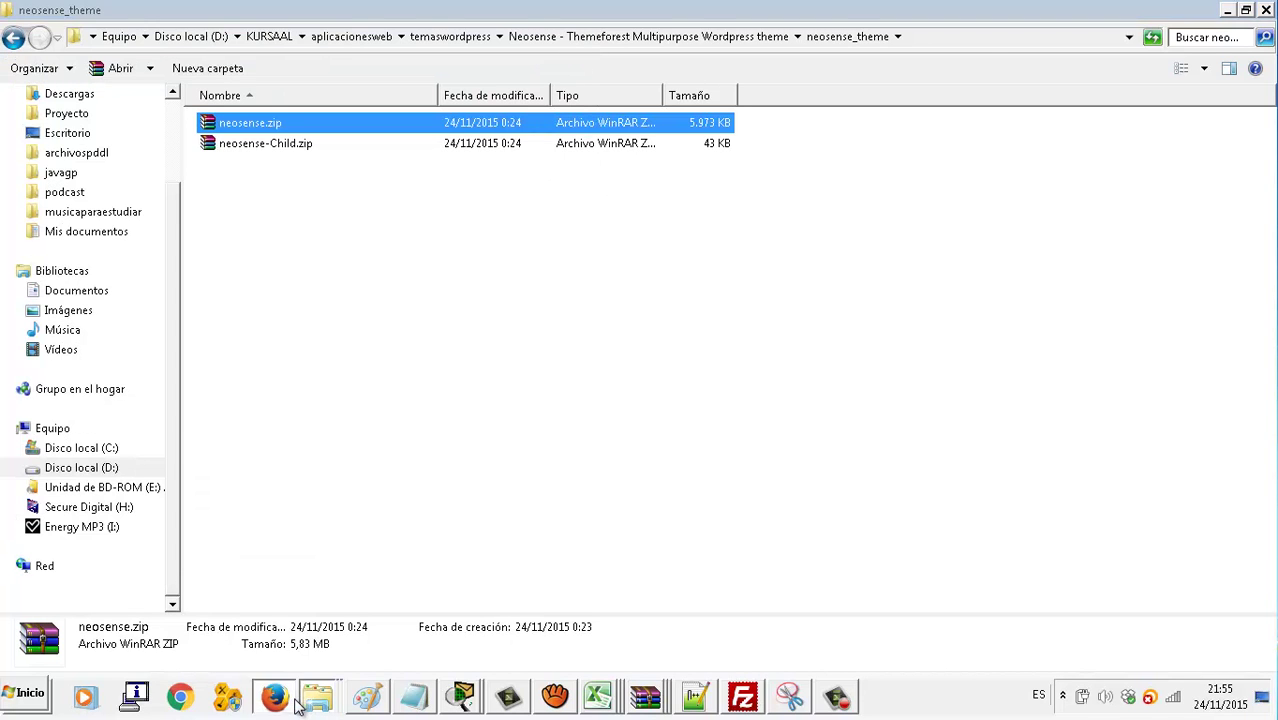
click(273, 697)
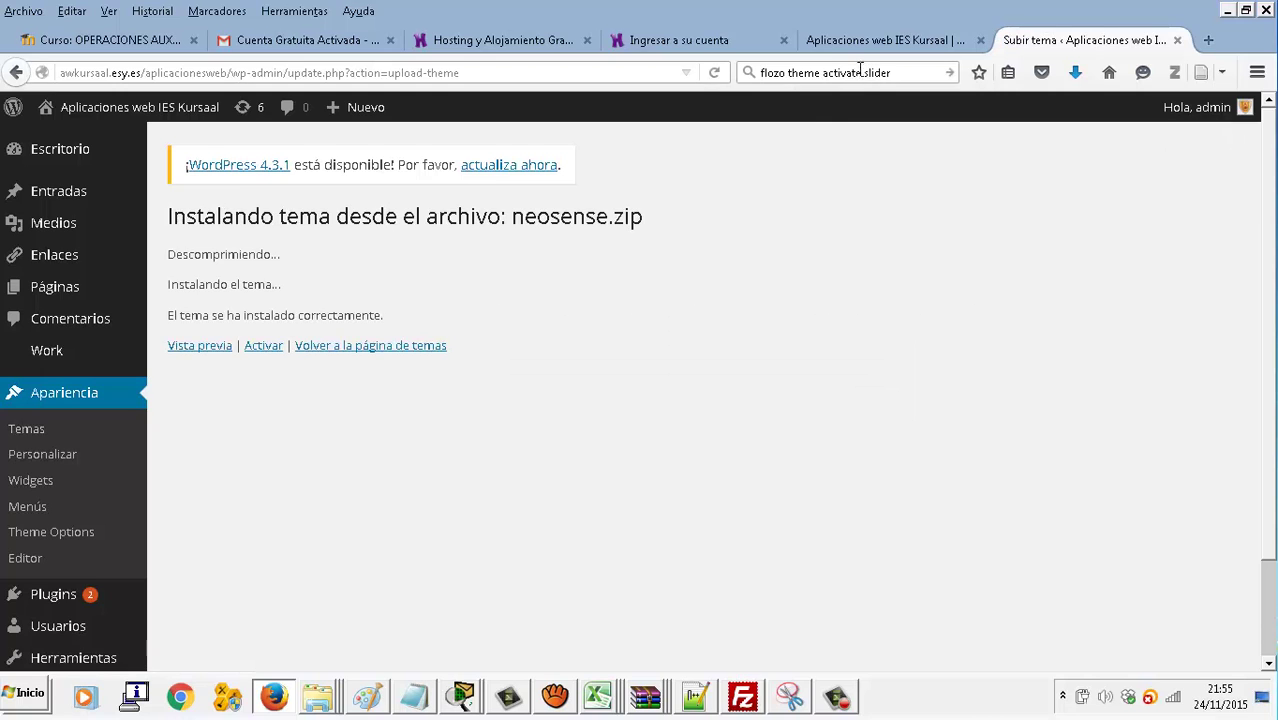
click(265, 347)
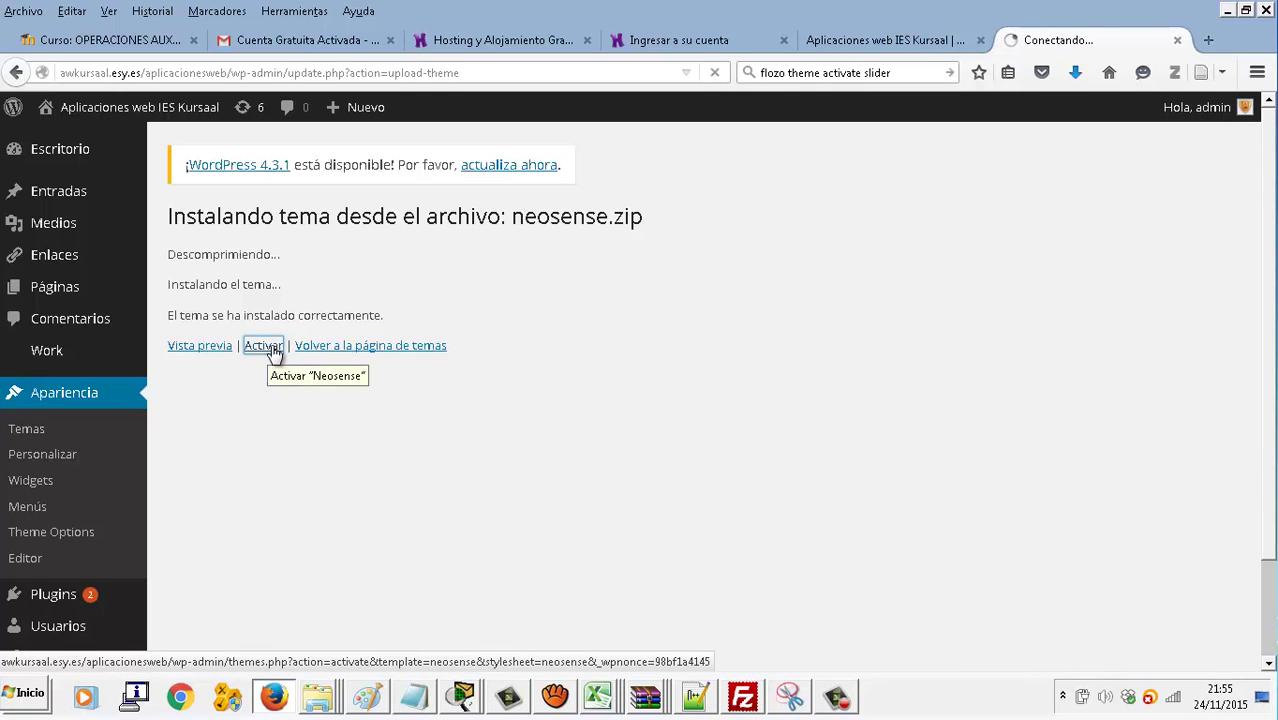
Switch to Windows Explorer, go up to the main Neosense folder and check the contents of its documentation folder
right_click(320, 697)
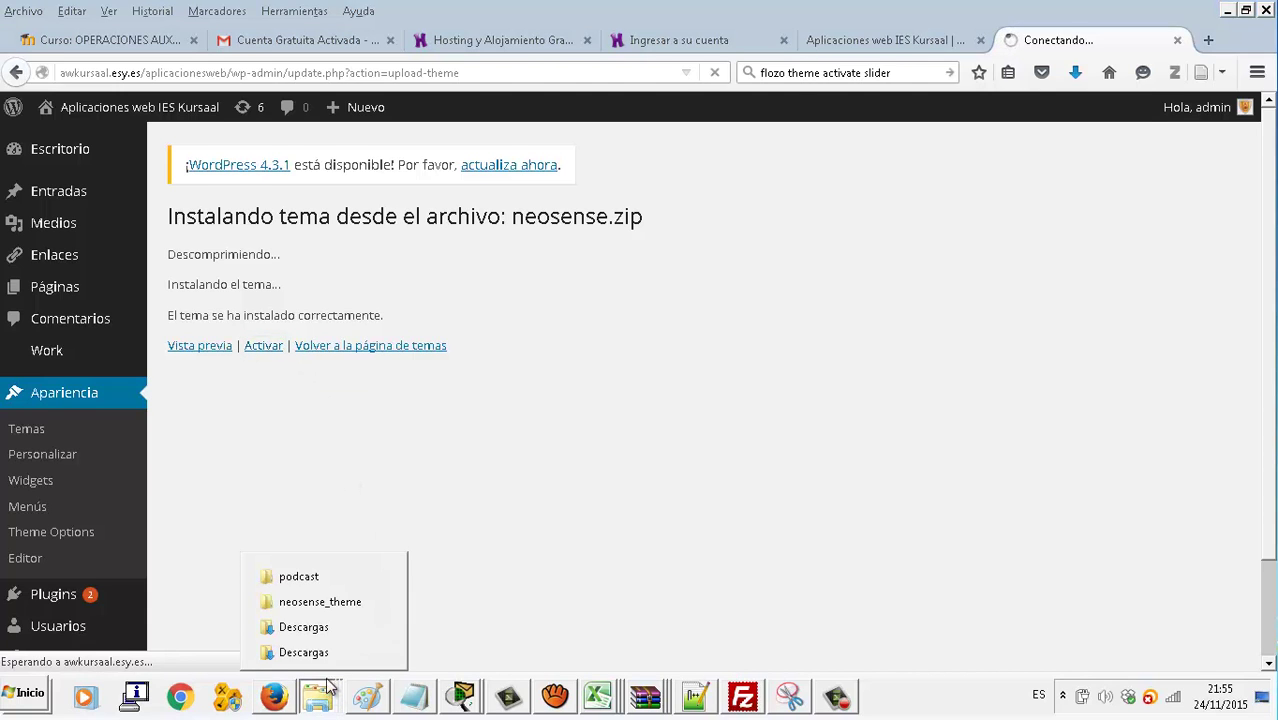
click(320, 602)
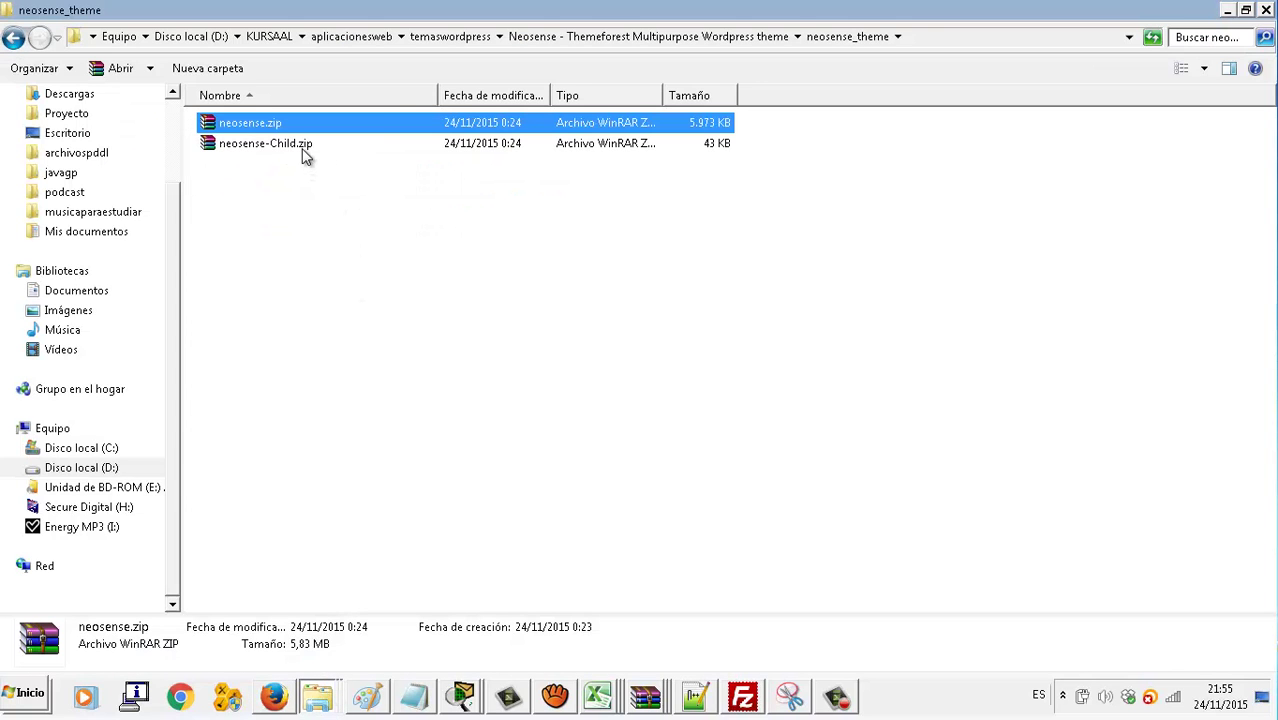
click(606, 40)
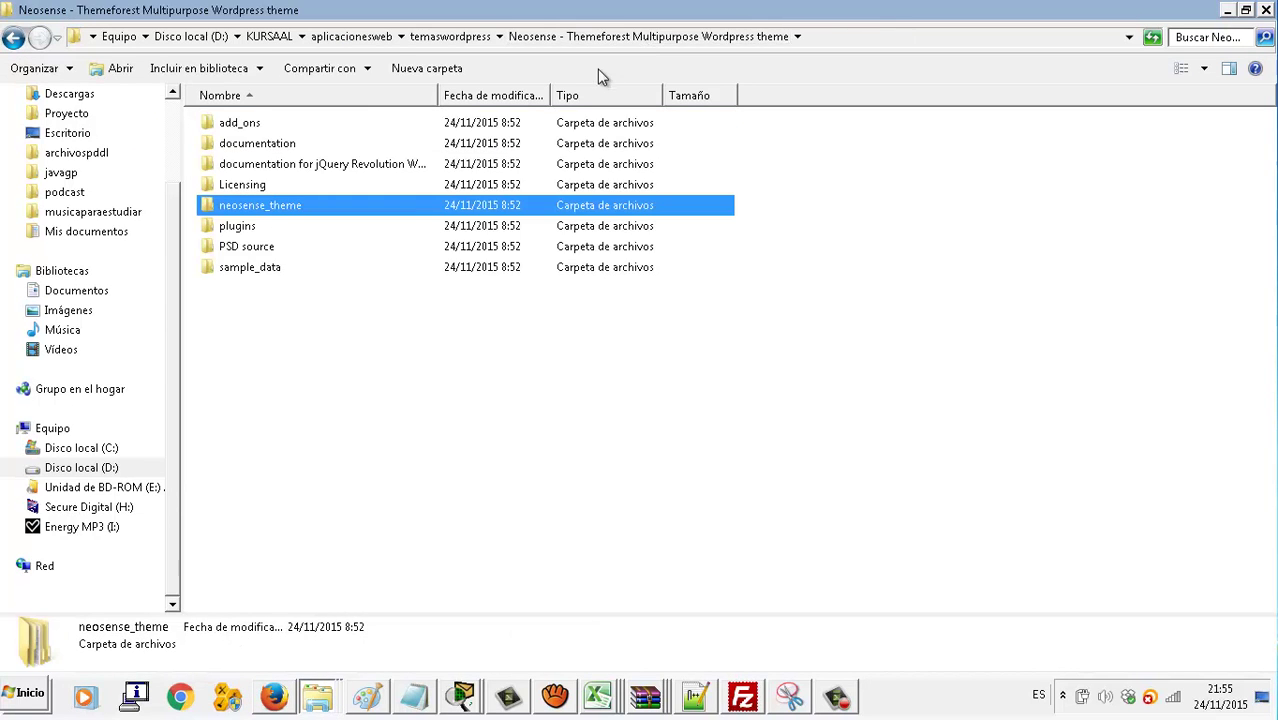
click(290, 145)
double_click(290, 144)
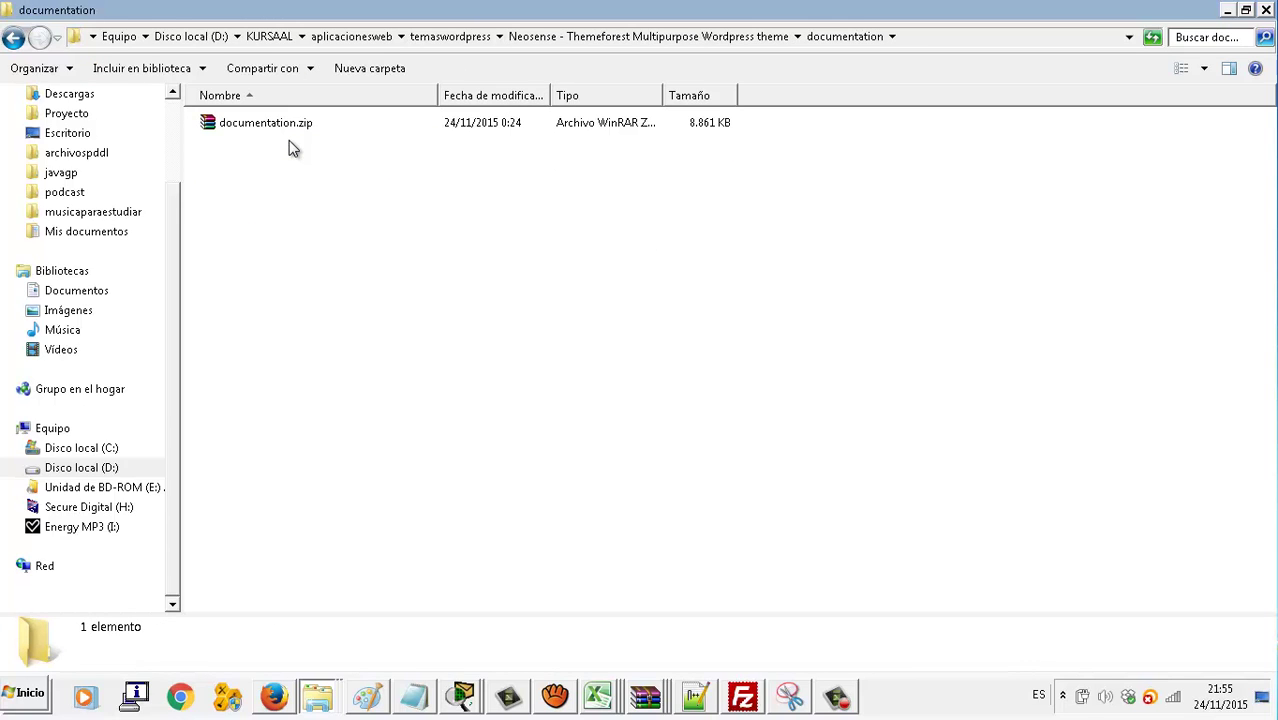
click(13, 37)
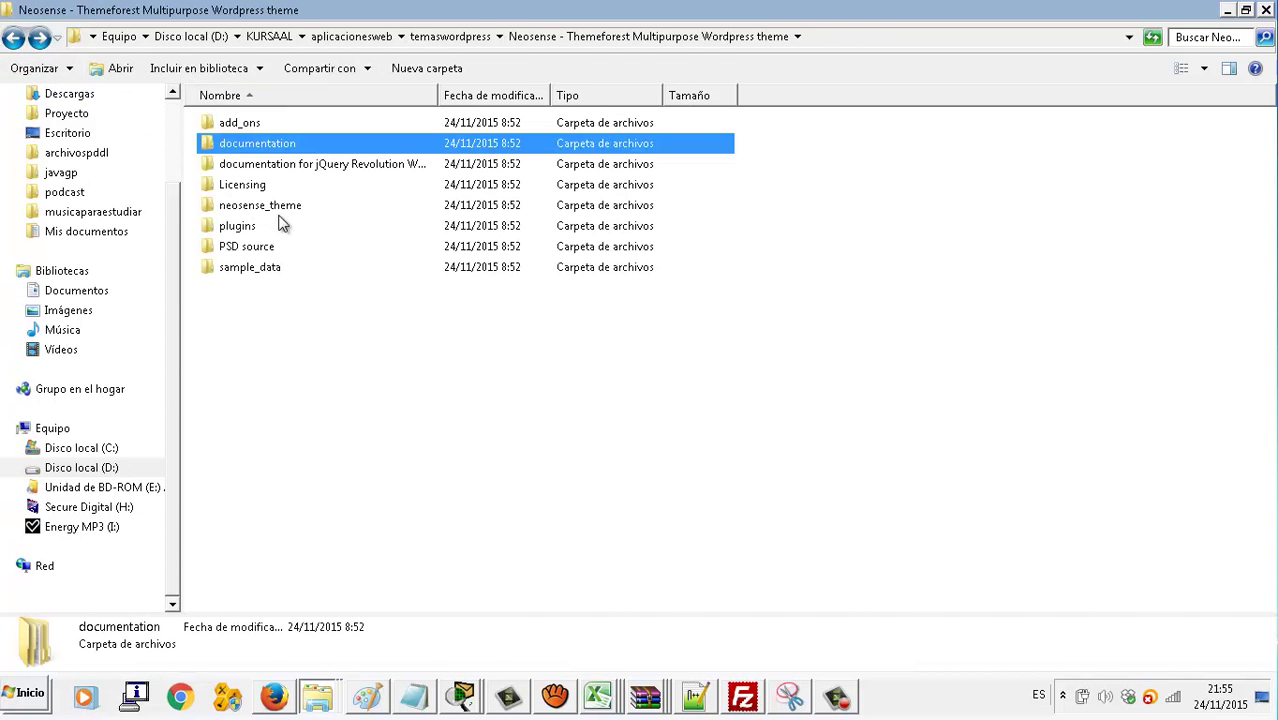
Switch back to Firefox, dismiss the Neosense welcome message and try to install the required Revolution Slider Plugin
click(274, 697)
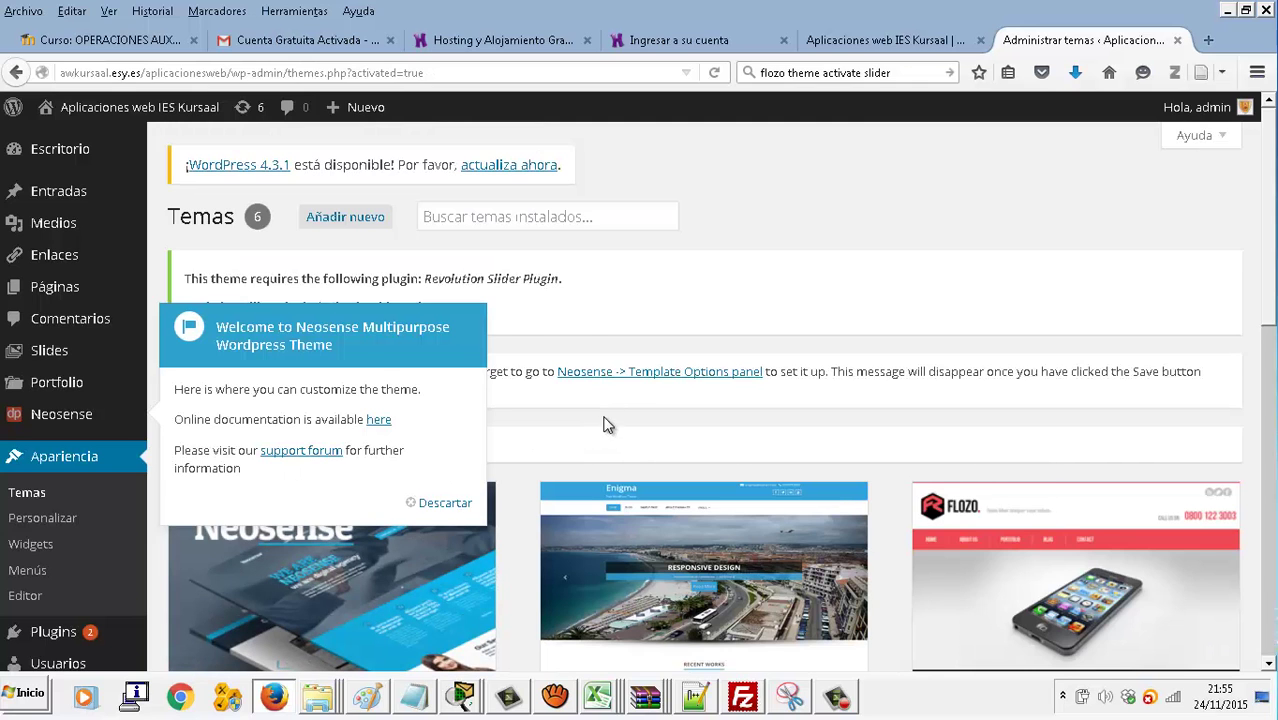
click(450, 507)
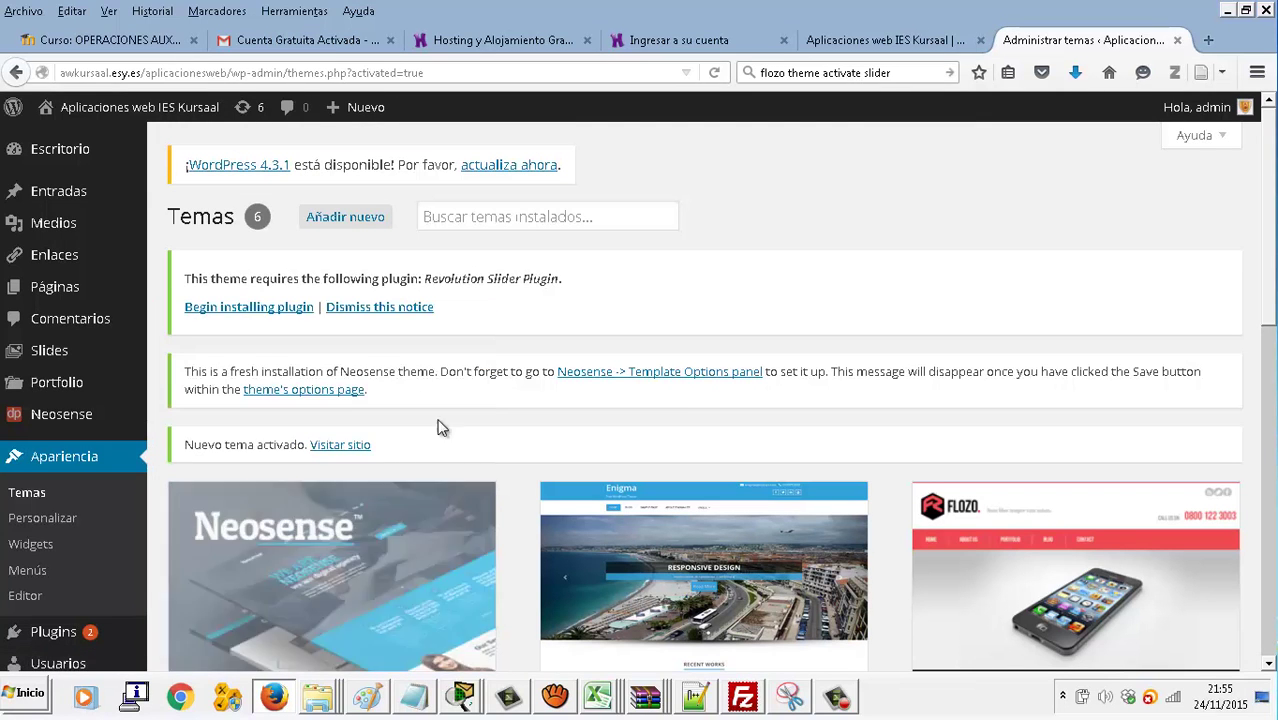
click(360, 229)
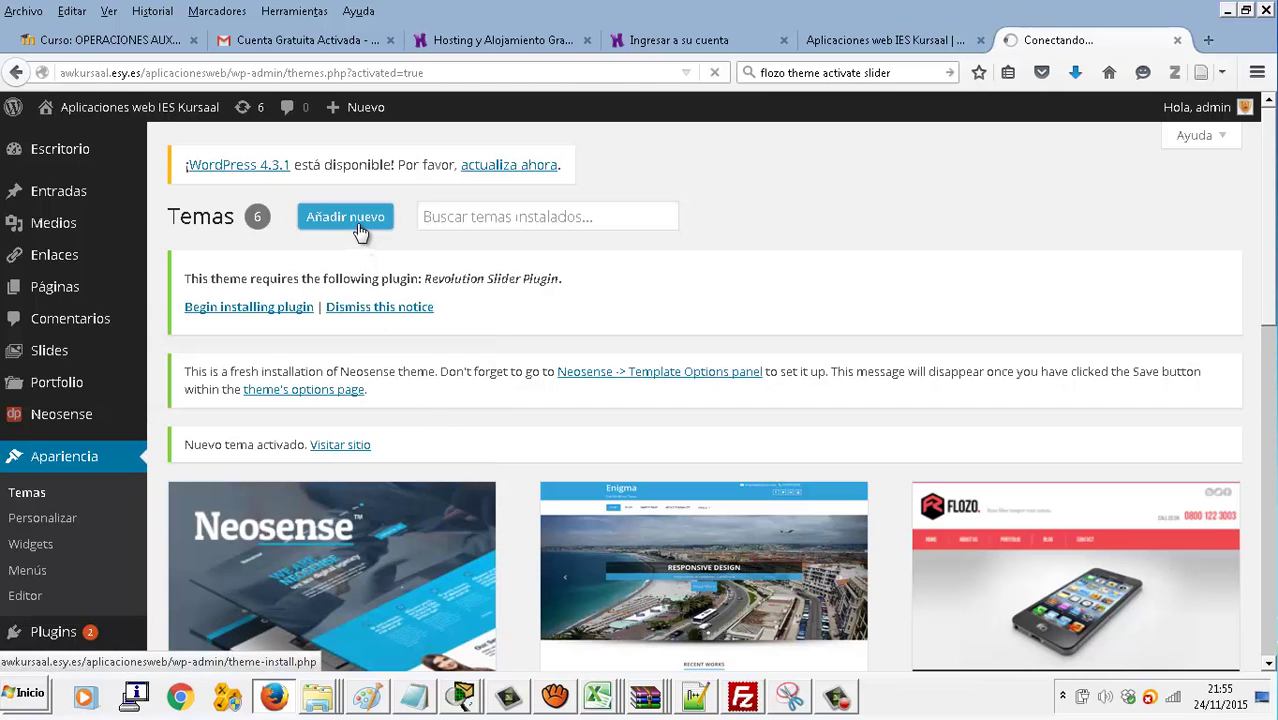
click(280, 314)
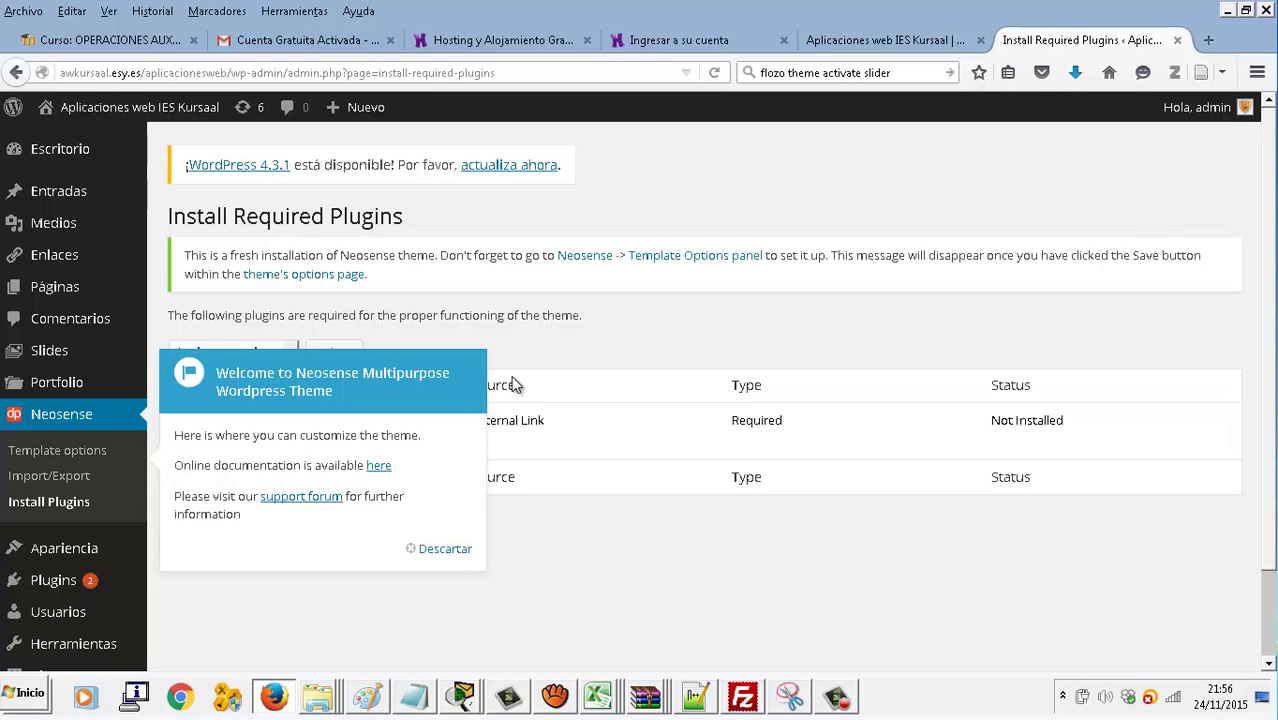
click(445, 550)
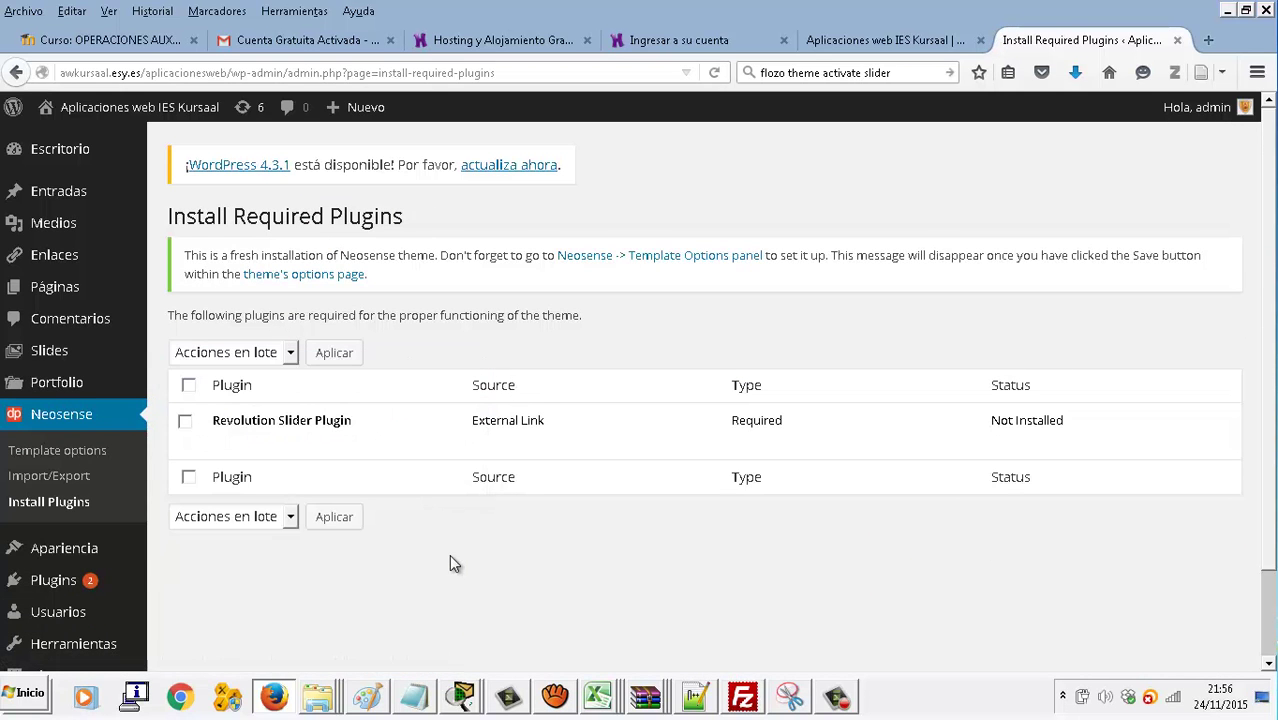
click(230, 440)
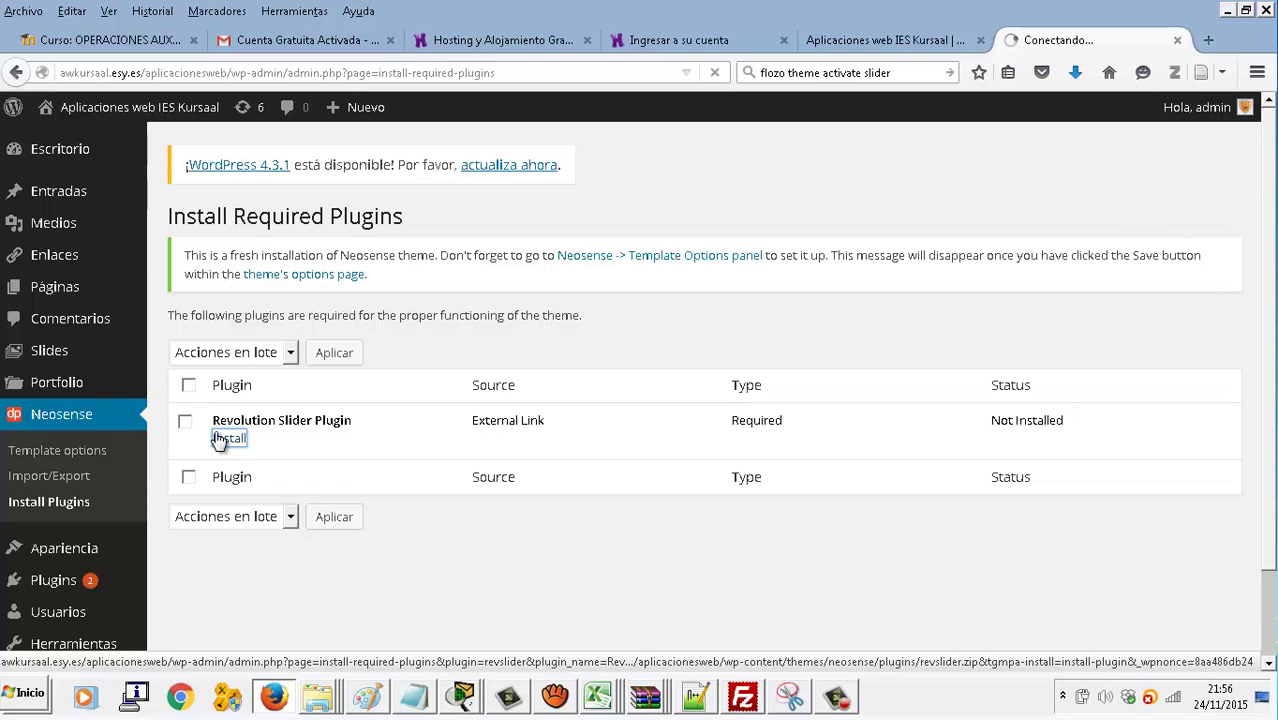
click(185, 421)
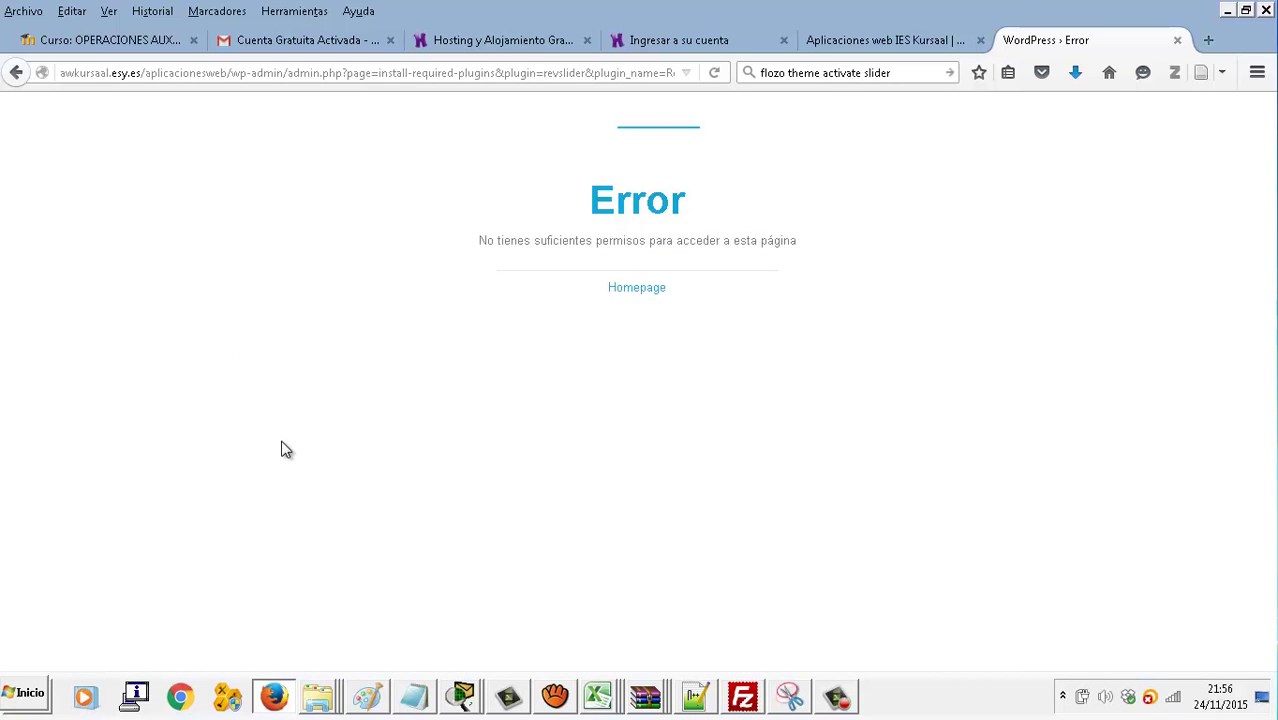
Return to the Install Required Plugins page and try applying the bulk action to the selected Revolution Slider Plugin
click(14, 76)
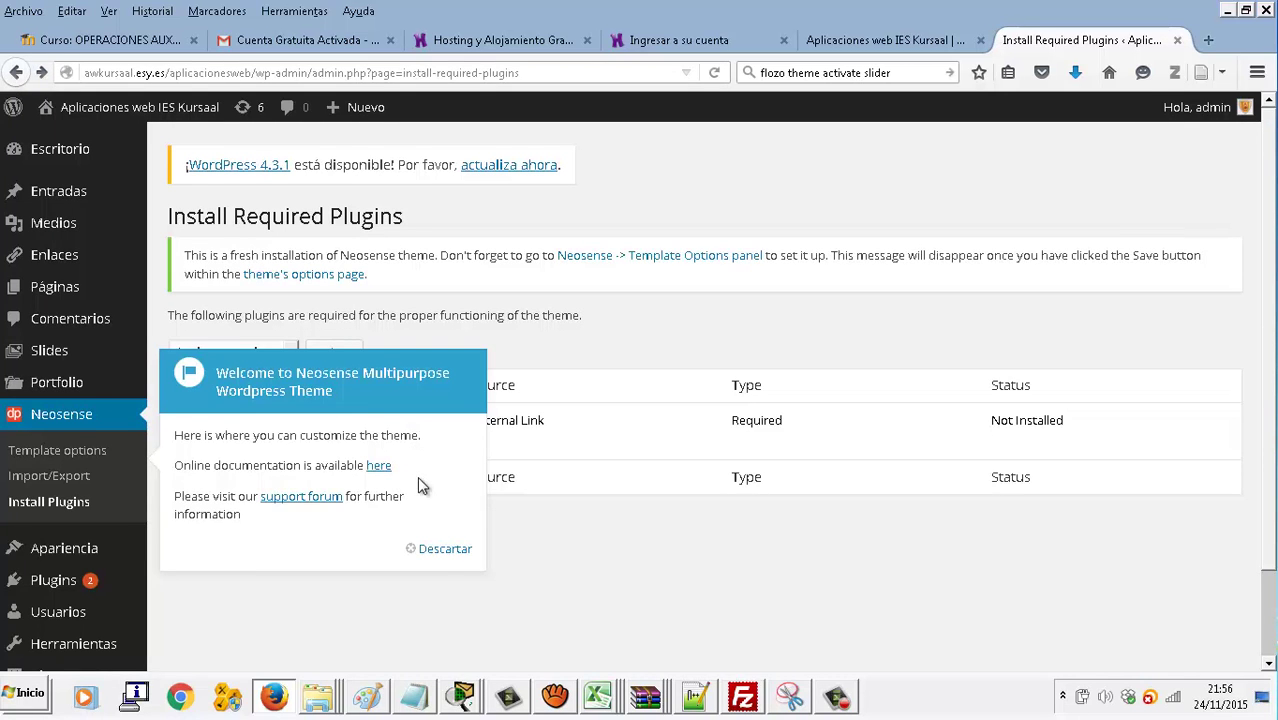
click(428, 551)
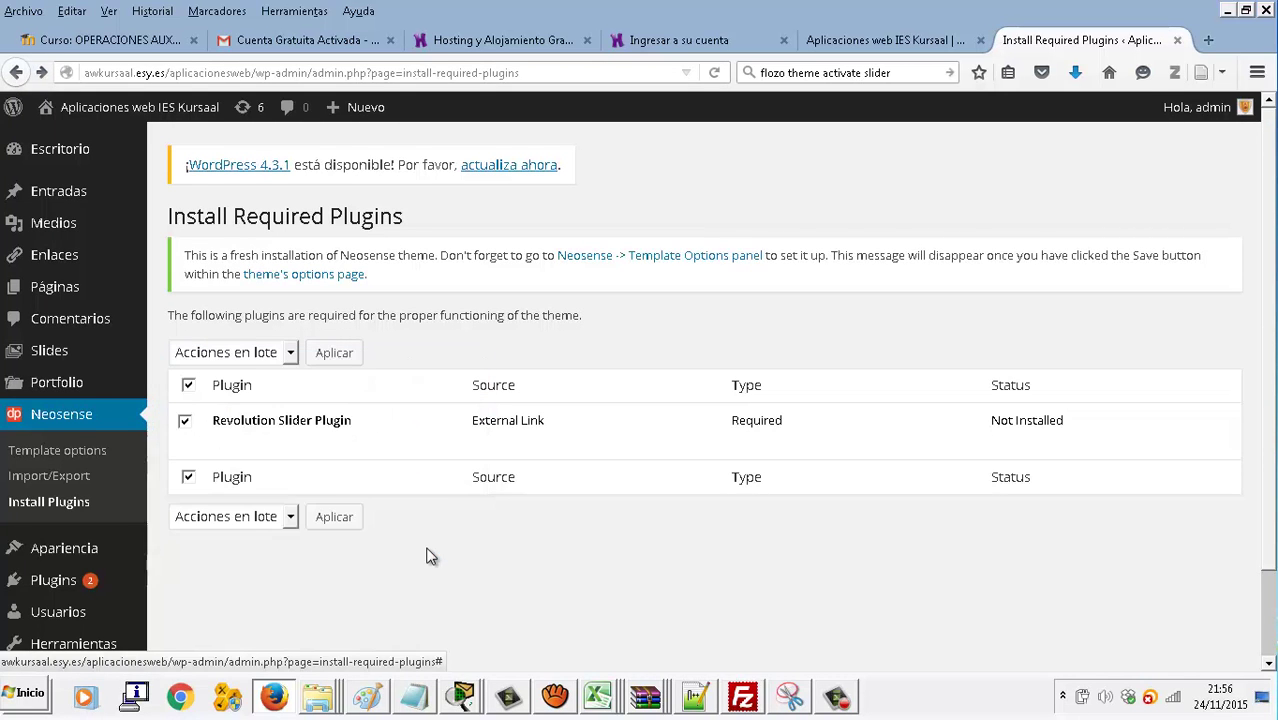
click(325, 516)
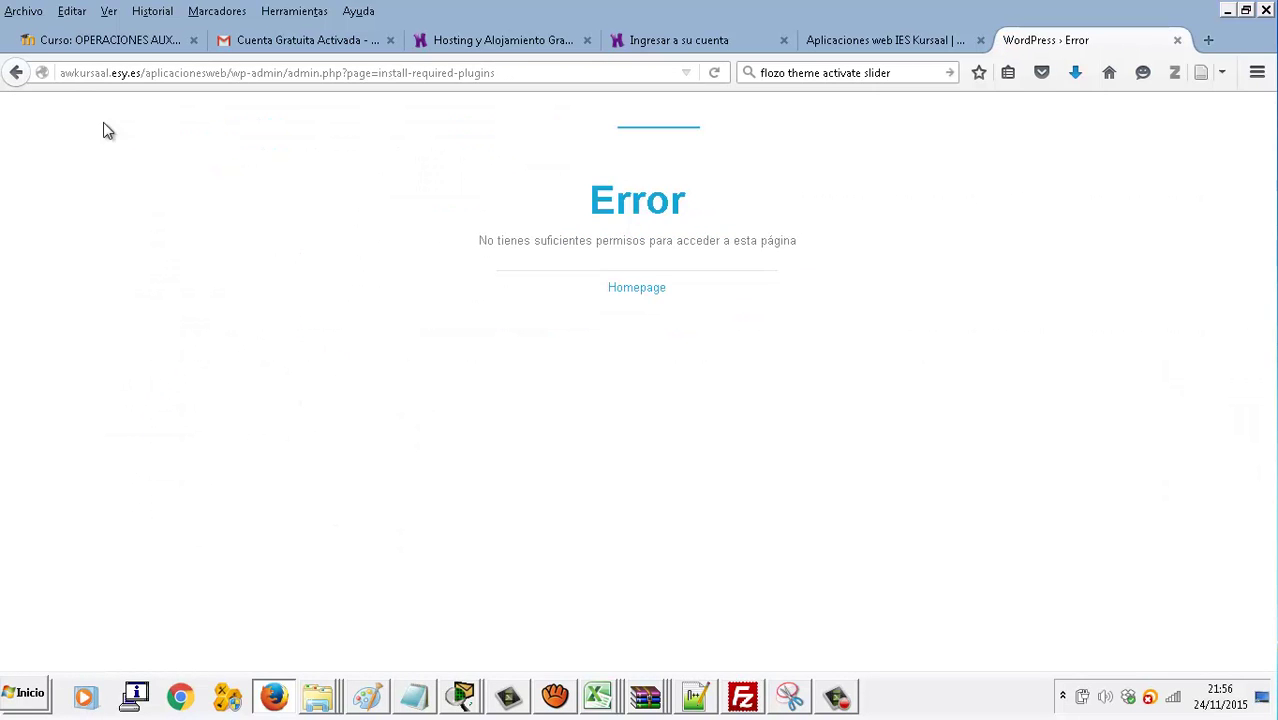
click(17, 72)
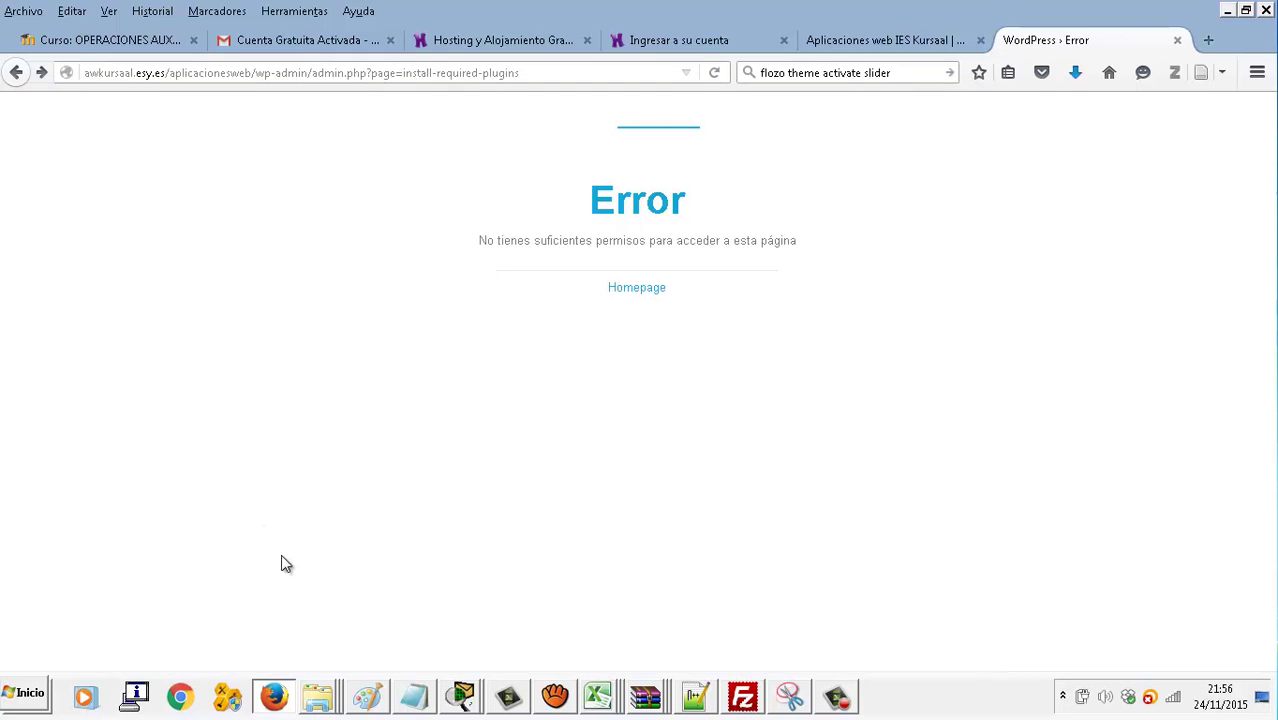
Switch to Windows Explorer and open the plugins folder inside the Neosense folder to check which plugin zips it contains
right_click(317, 694)
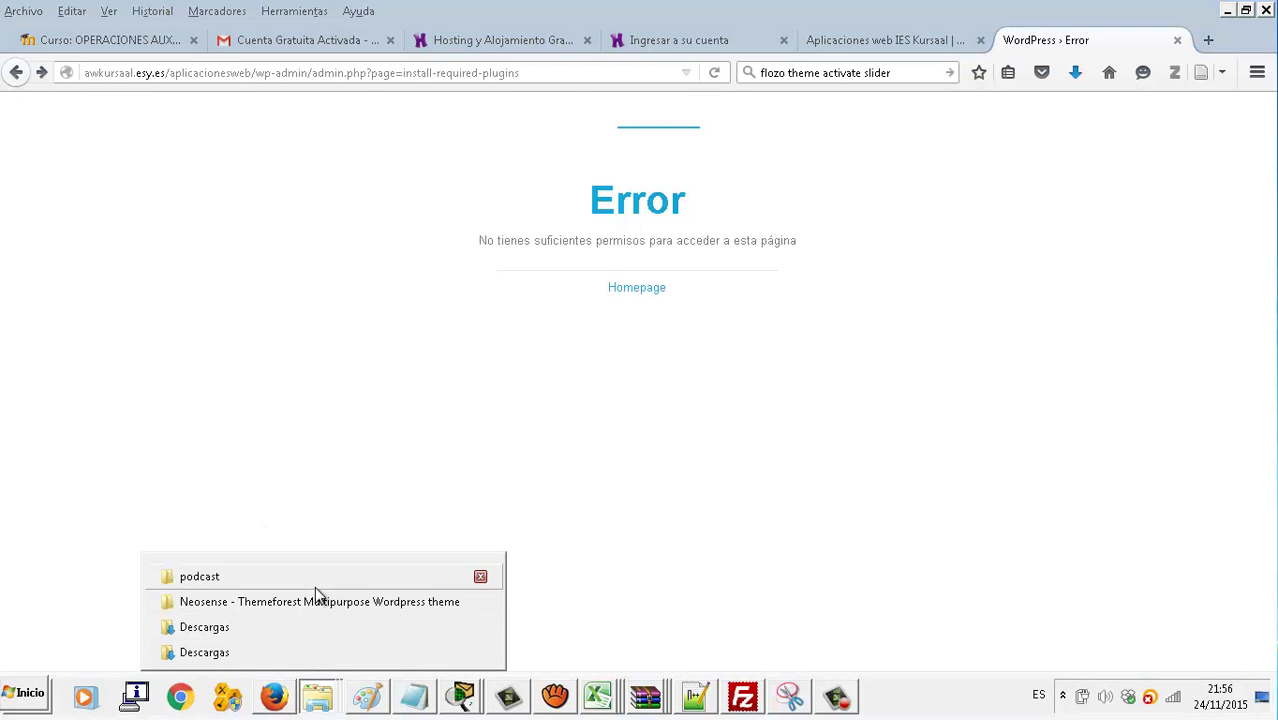
click(317, 600)
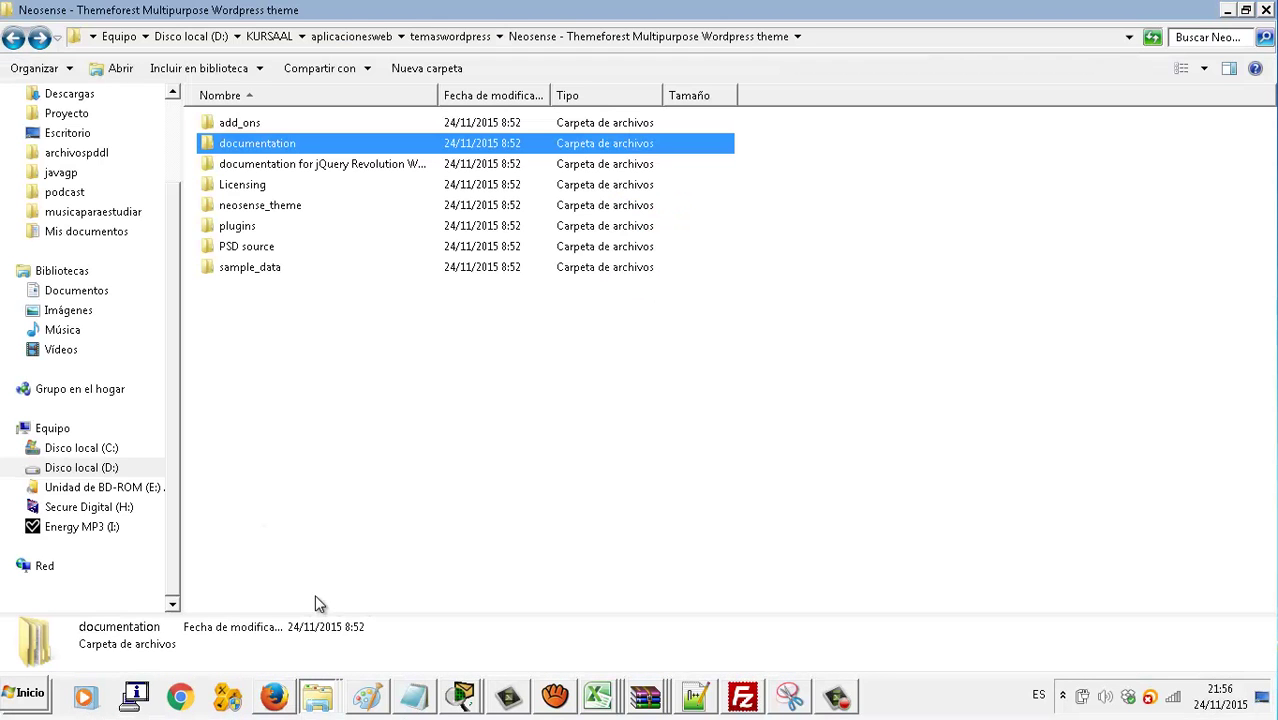
double_click(295, 228)
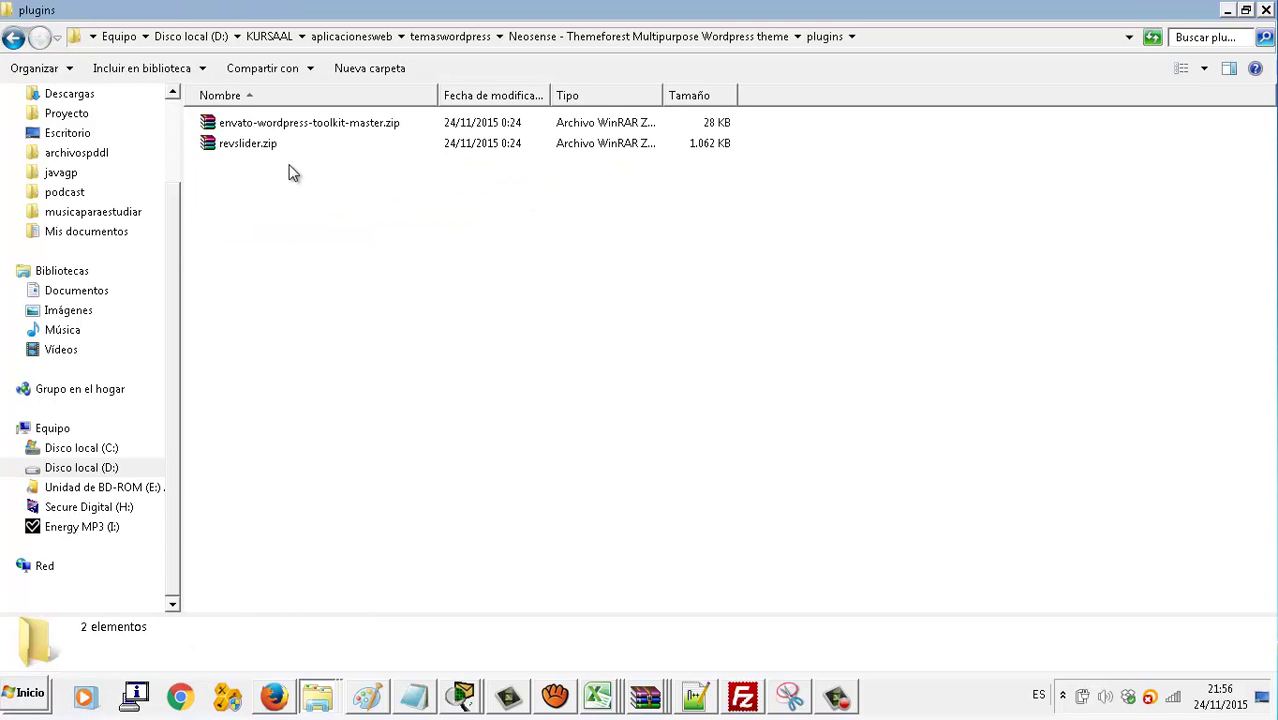
Switch back to Firefox and install the child theme by uploading neosense-Child.zip from the neosense_theme folder
click(274, 696)
click(16, 72)
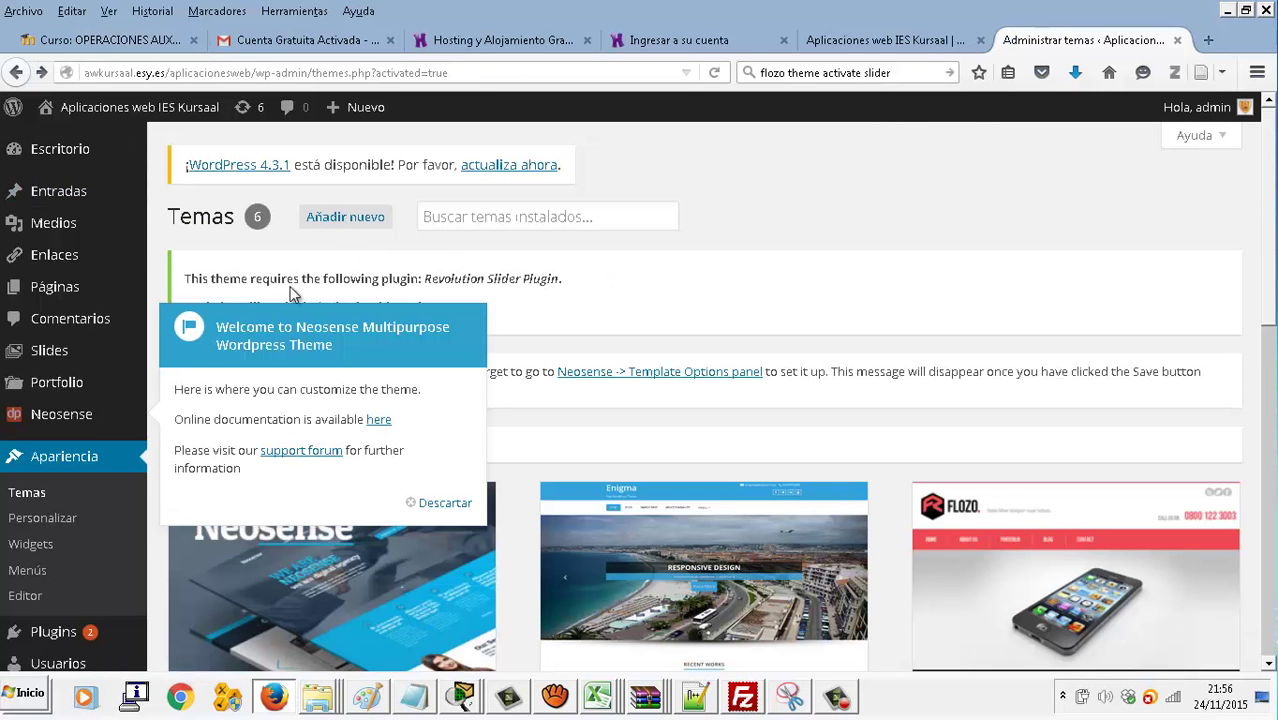
click(447, 503)
click(355, 226)
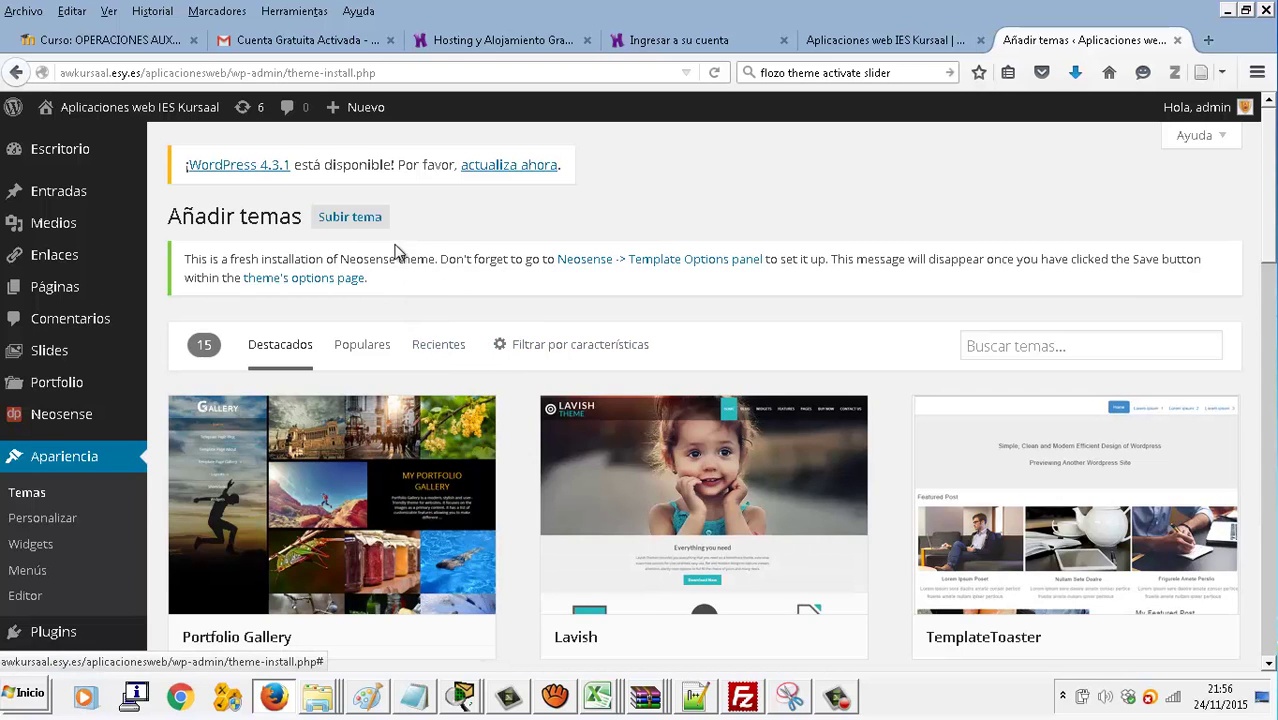
click(366, 228)
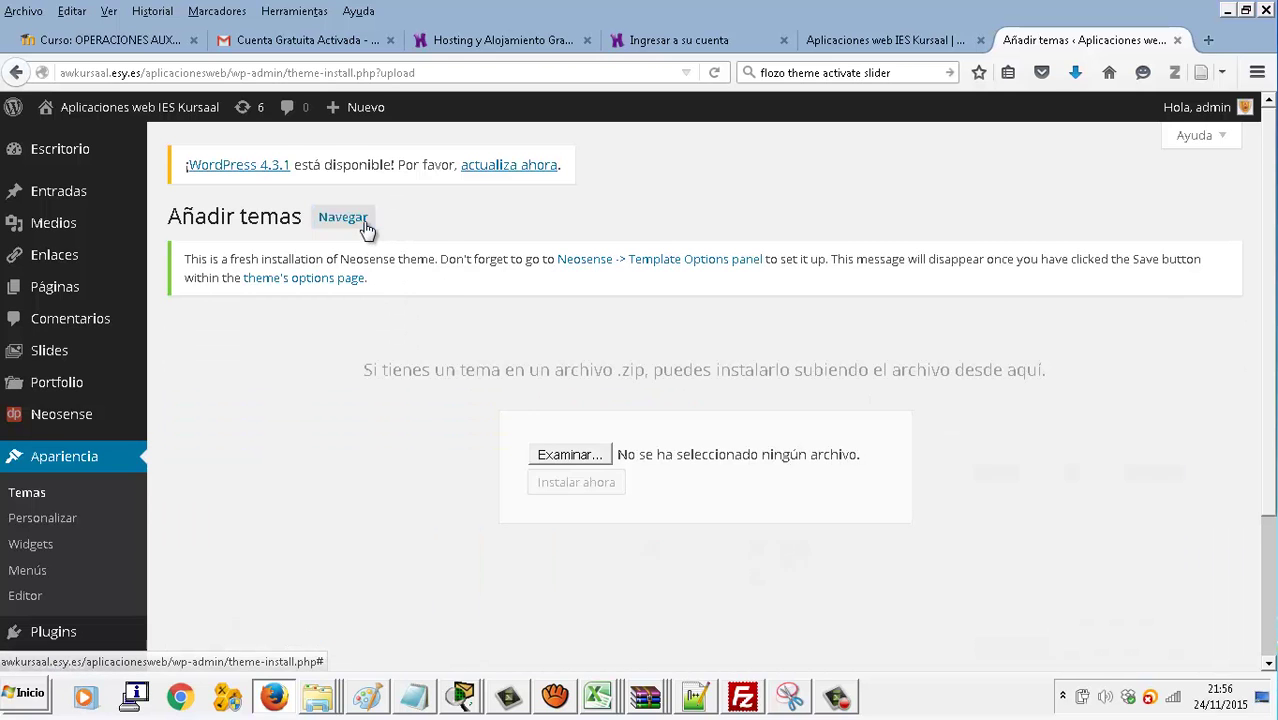
click(566, 463)
double_click(240, 150)
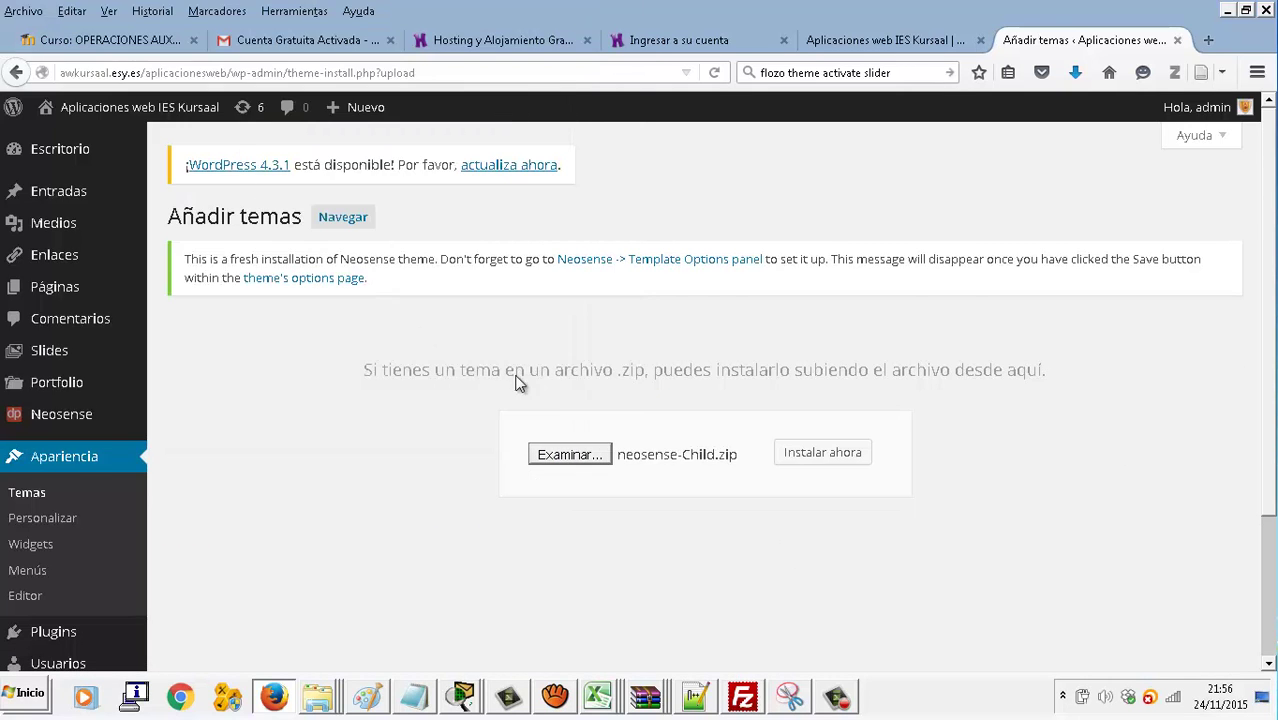
click(790, 458)
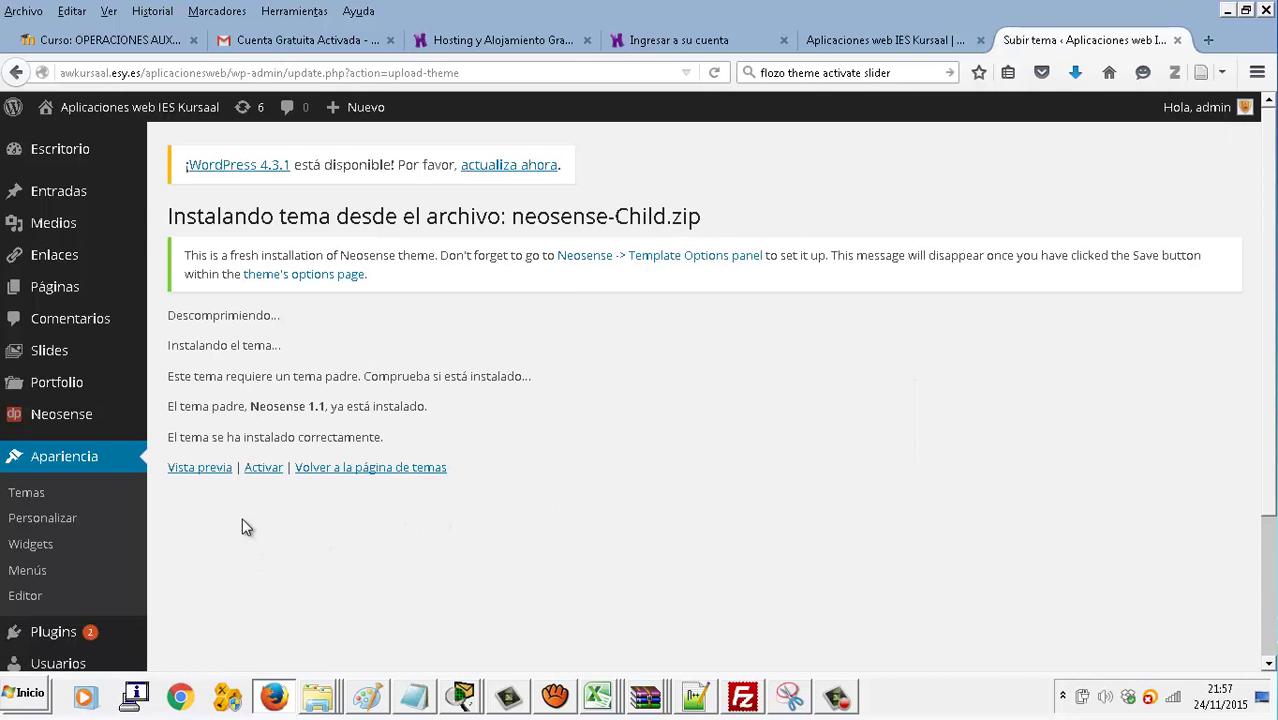
Try to install the Revolution Slider plugin by uploading revslider.zip from Neosense's plugins folder
scroll(243, 522, down, 2)
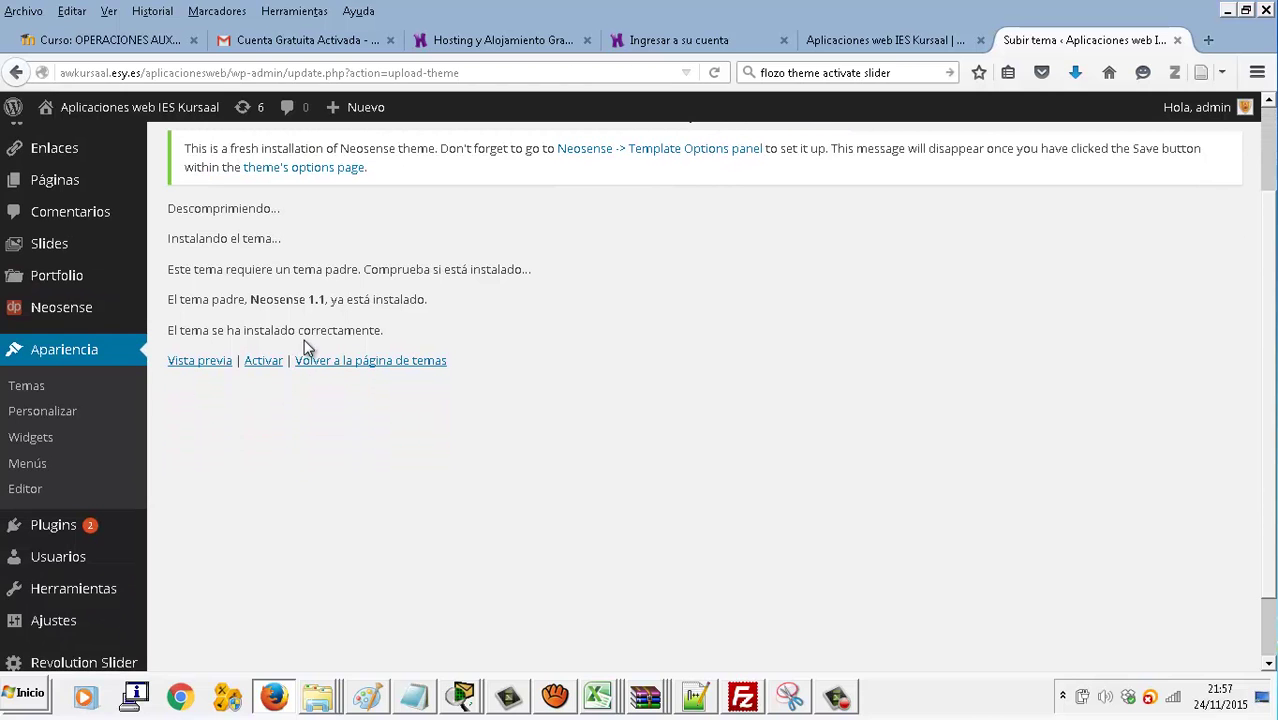
click(102, 526)
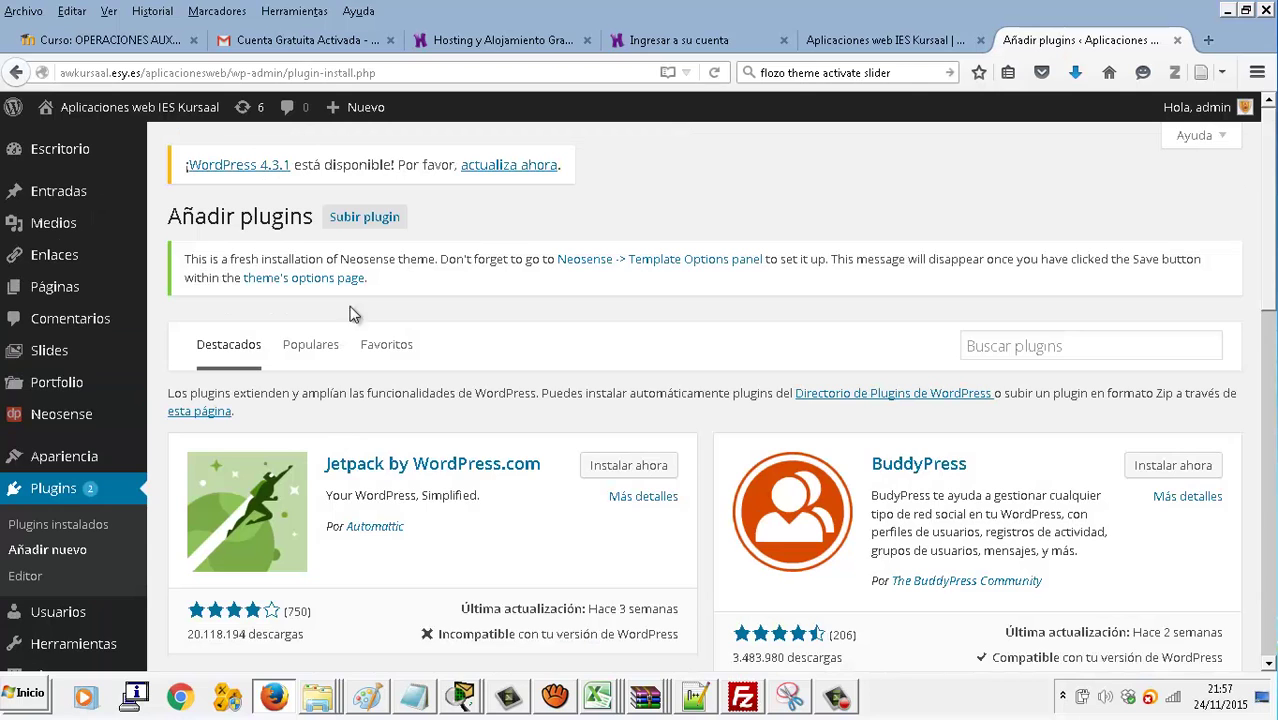
click(372, 226)
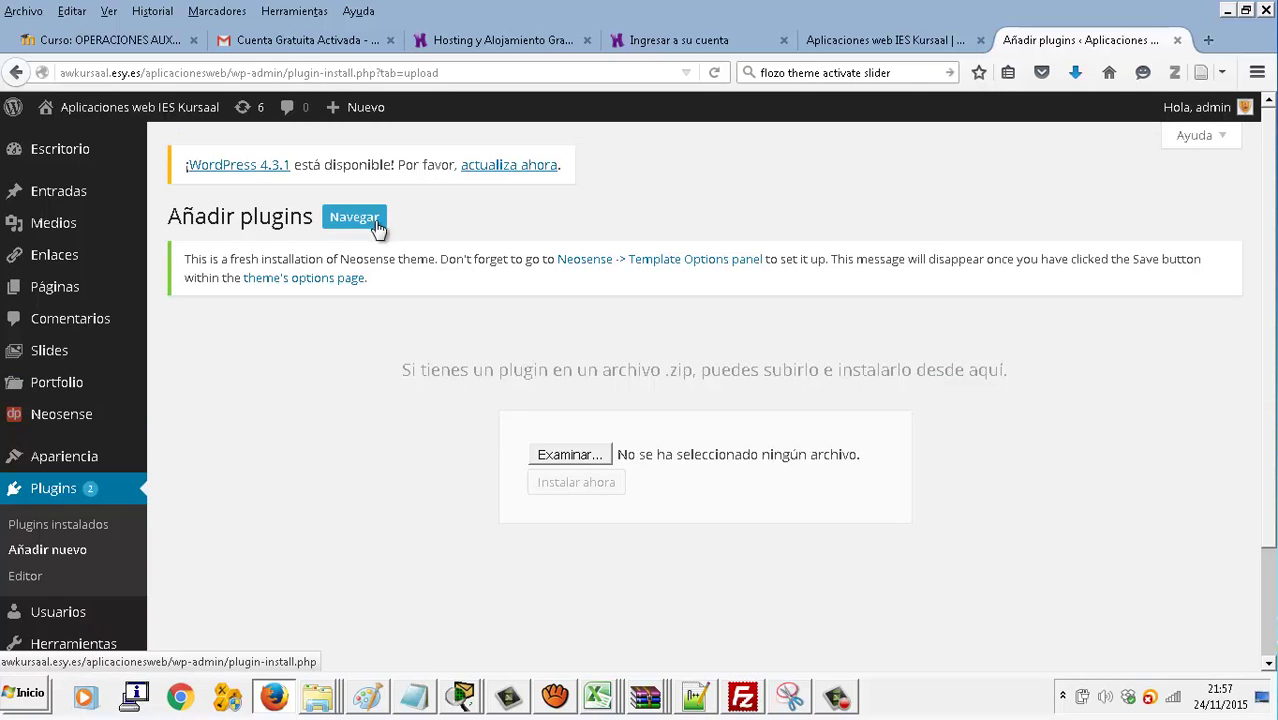
click(545, 450)
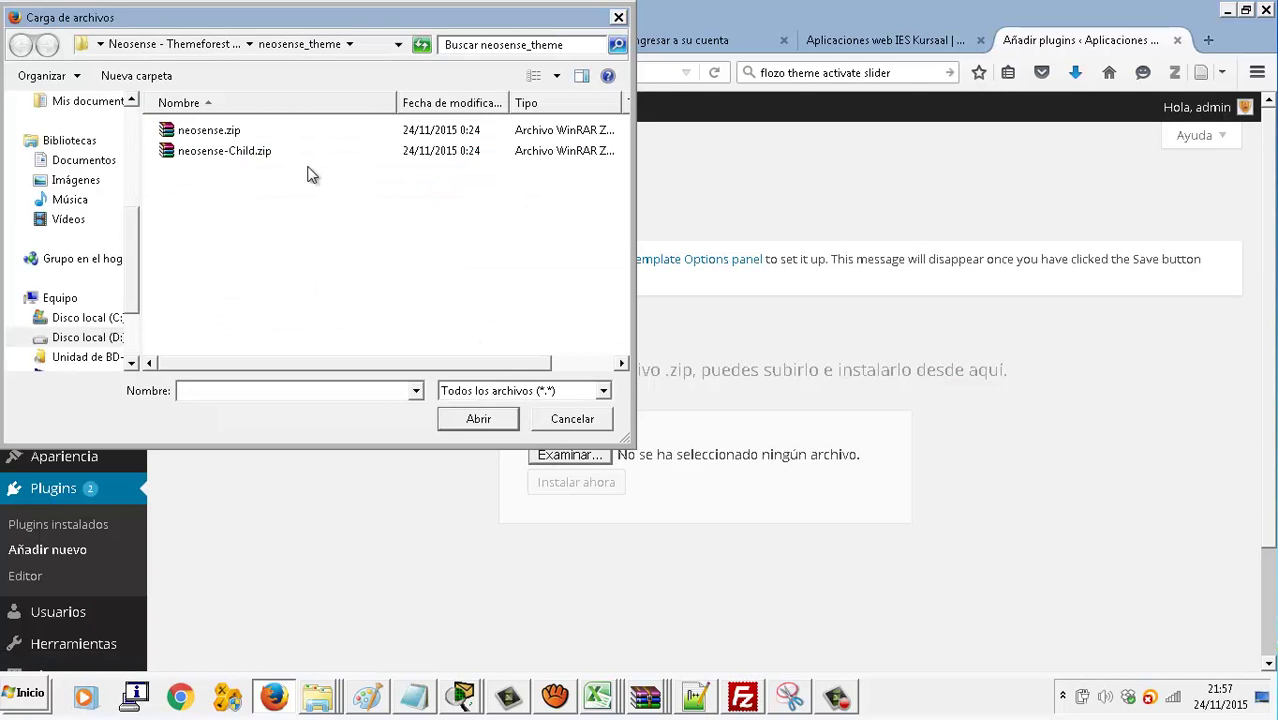
click(222, 45)
double_click(239, 233)
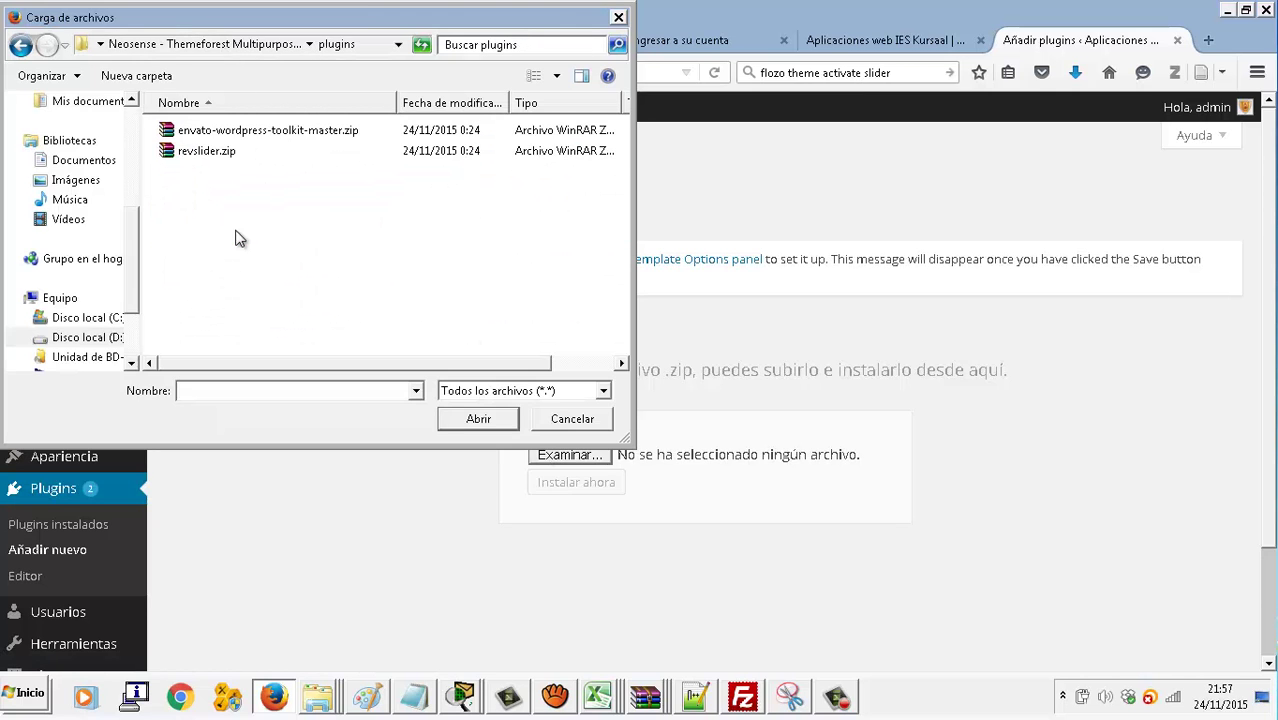
double_click(239, 155)
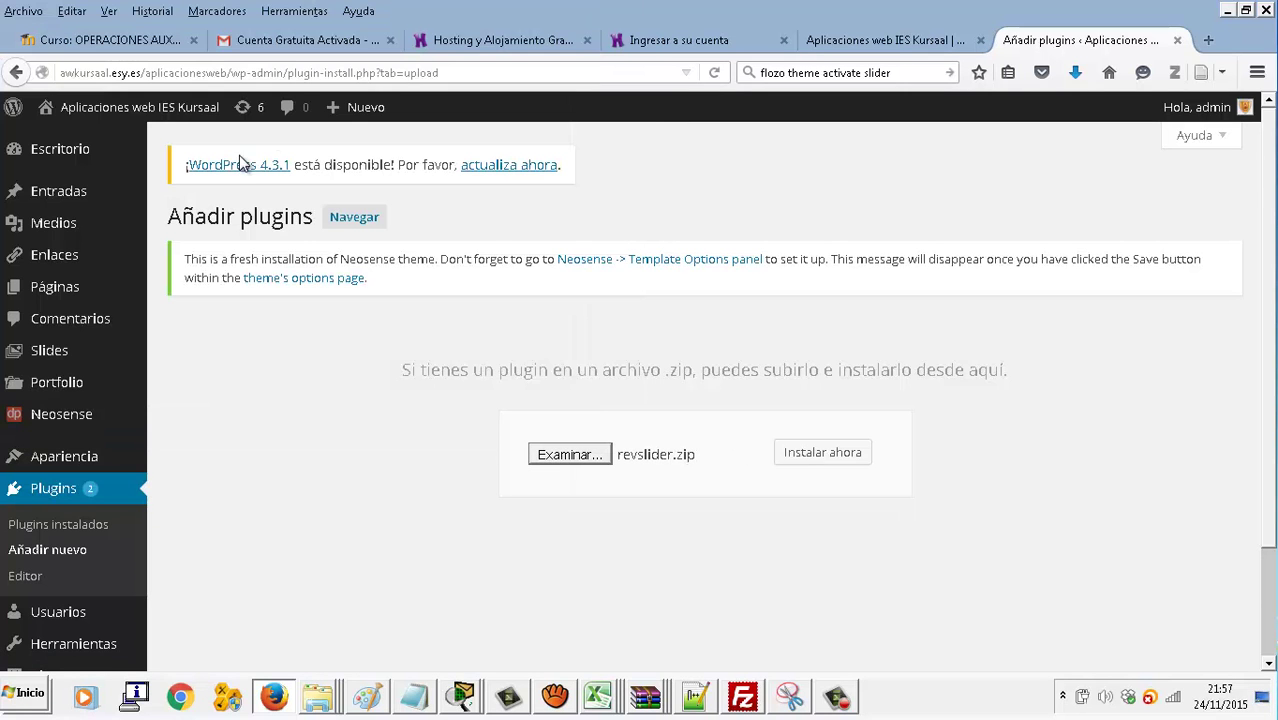
click(821, 470)
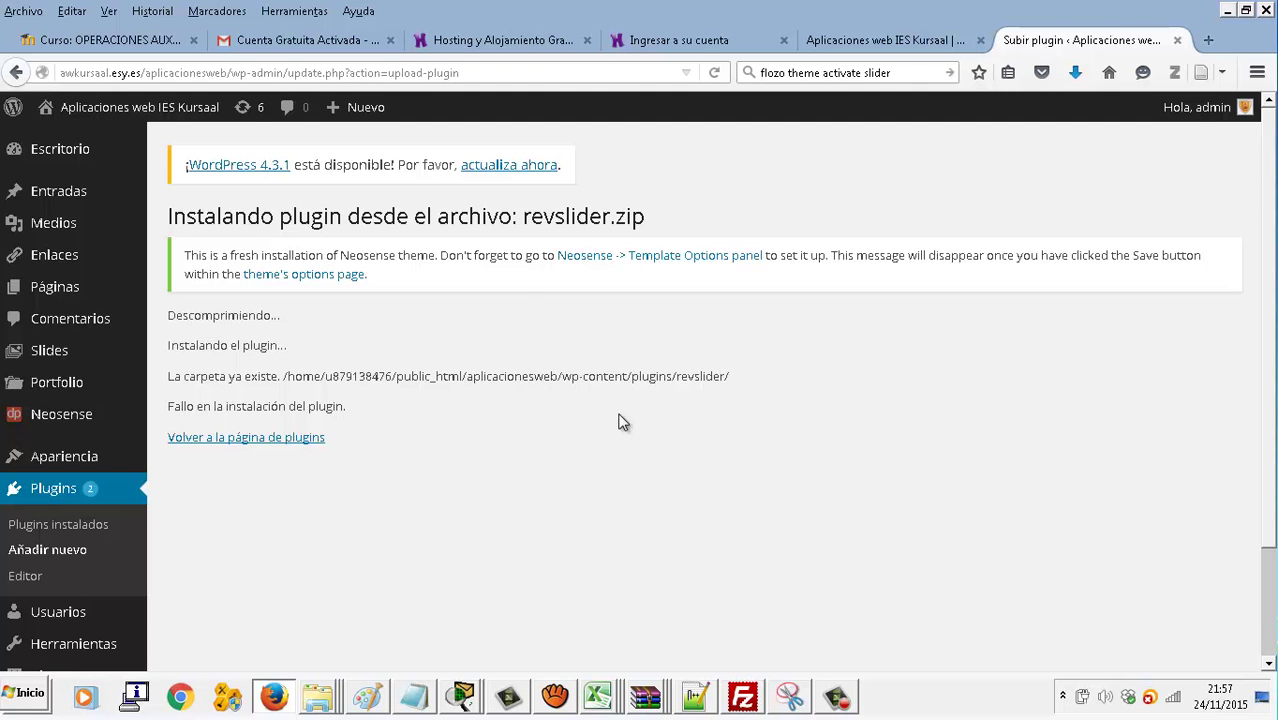
Switch to FileZilla and delete the revslider folder from the server's wp-content/plugins directory
click(743, 697)
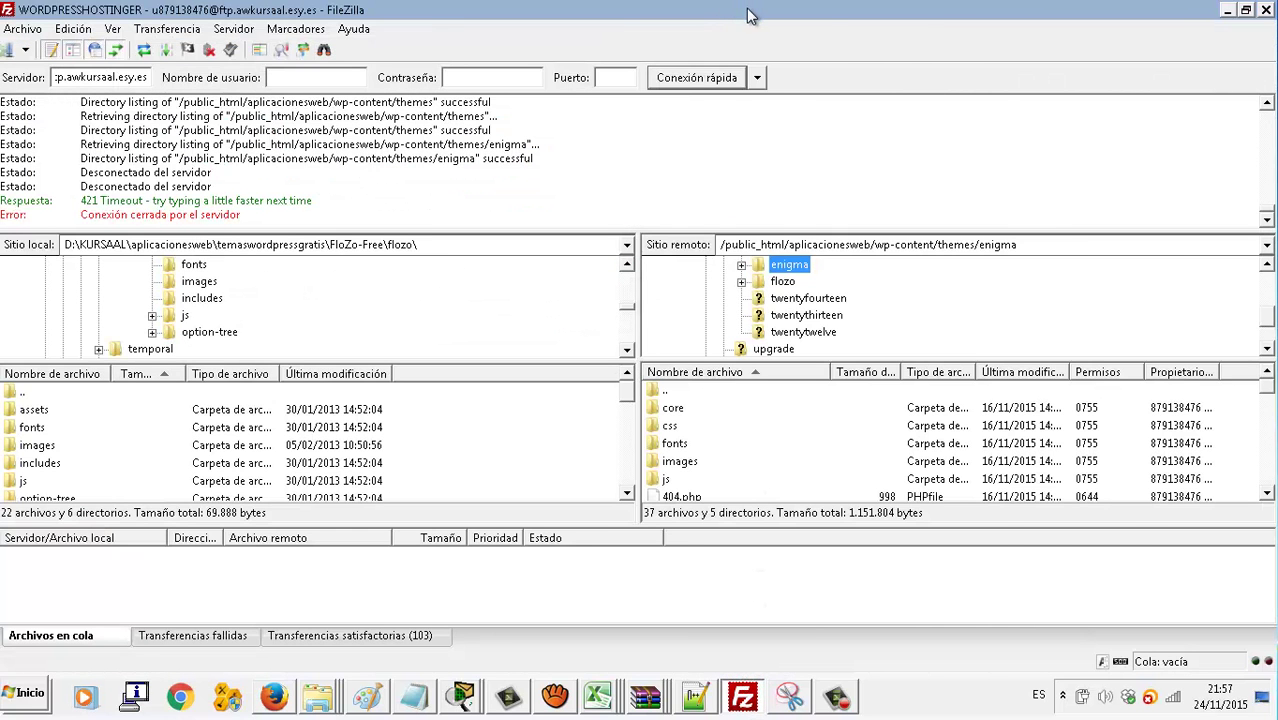
double_click(748, 14)
drag(805, 28, 844, 27)
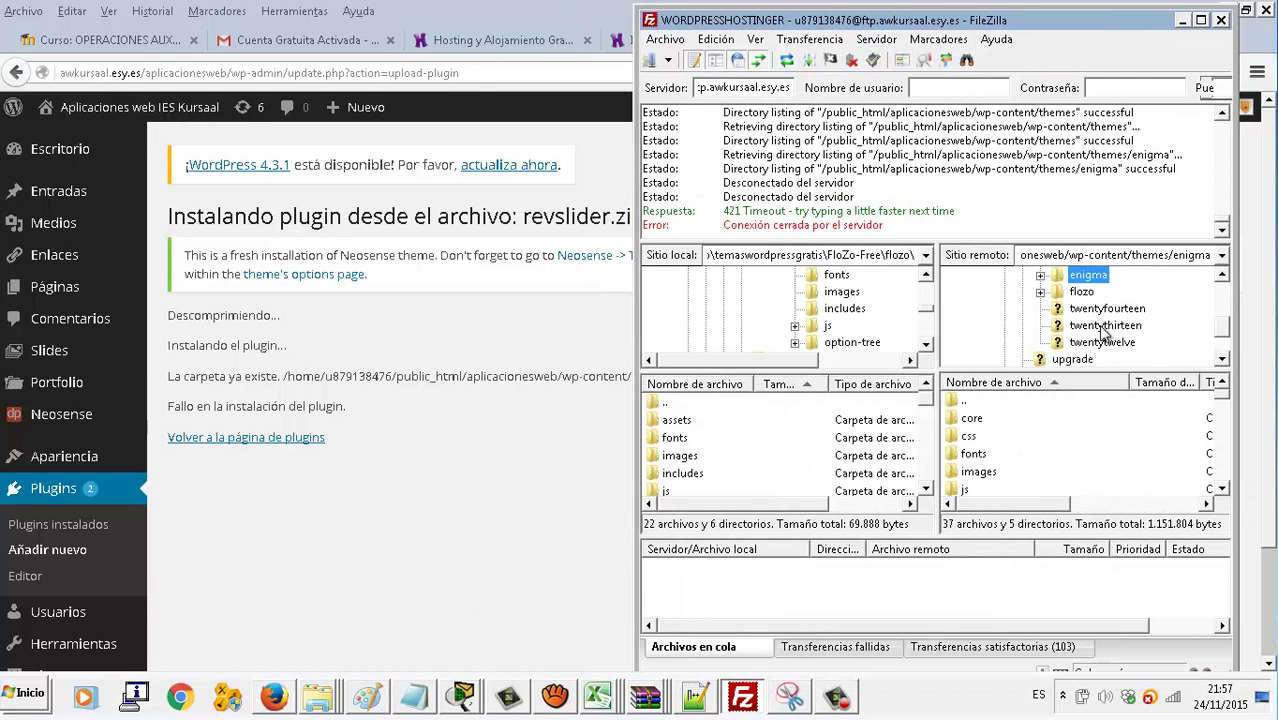
drag(1223, 328, 1215, 315)
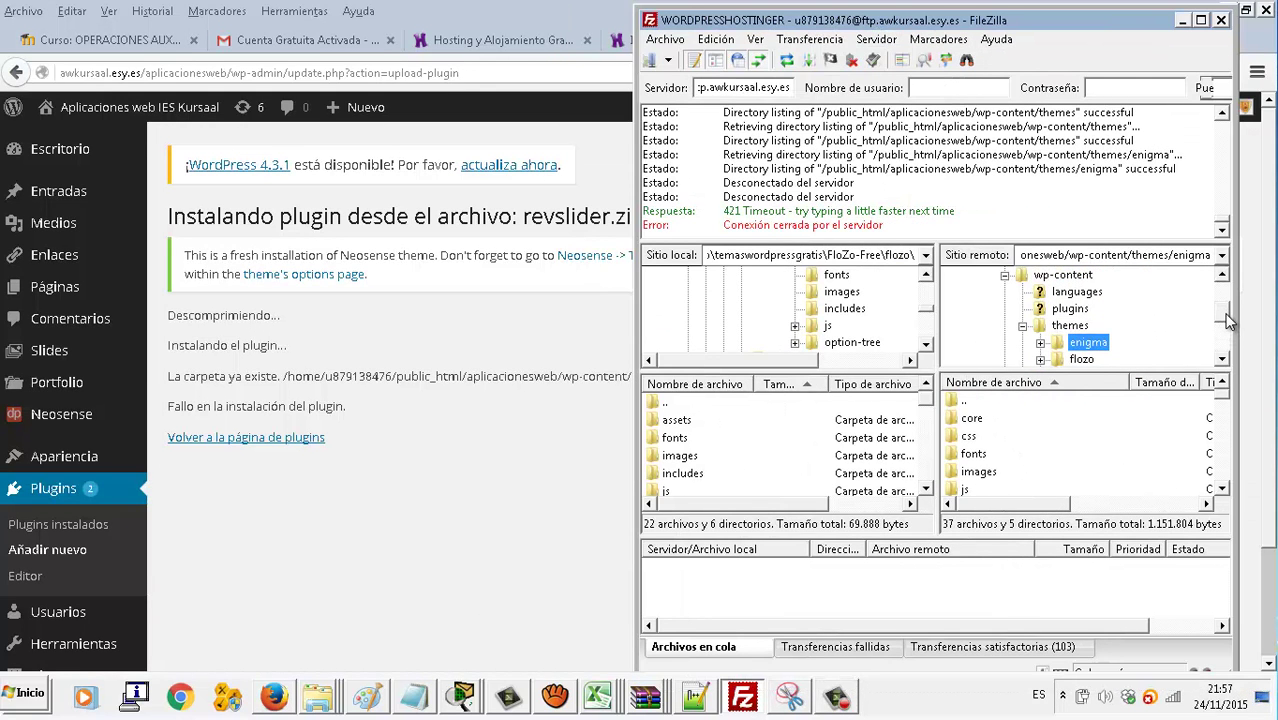
click(1070, 308)
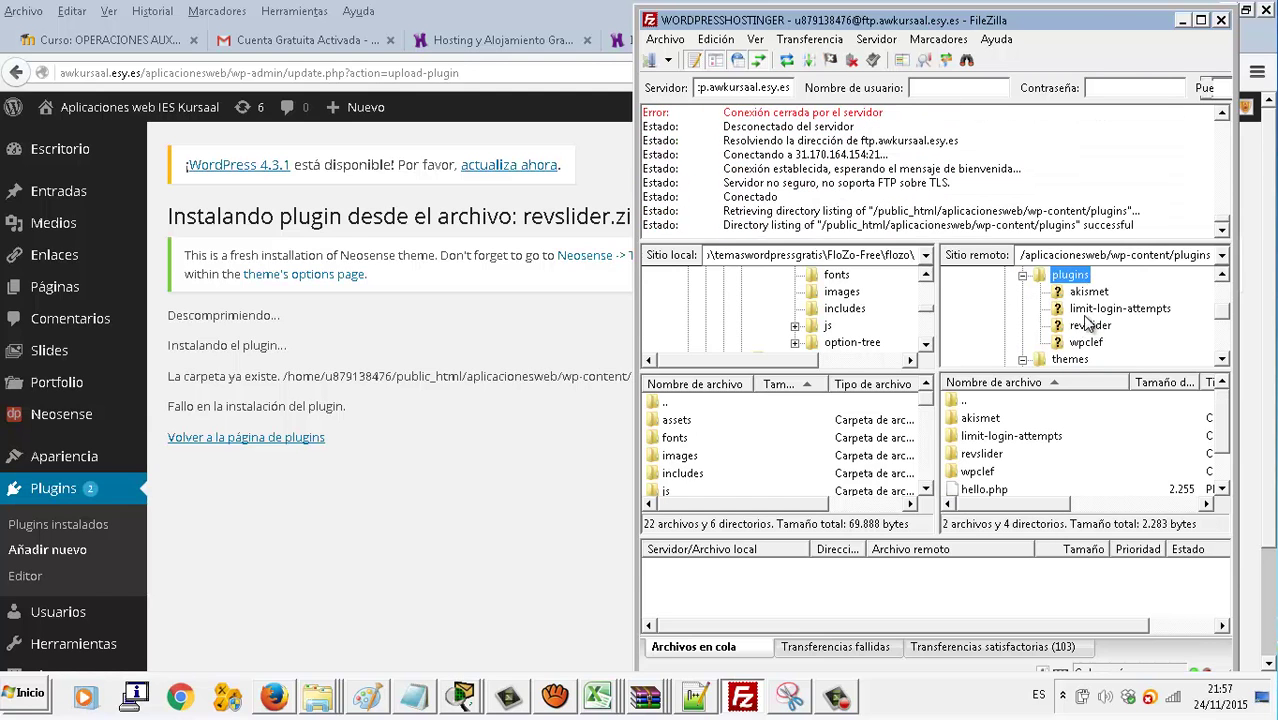
click(1093, 327)
key(Delete)
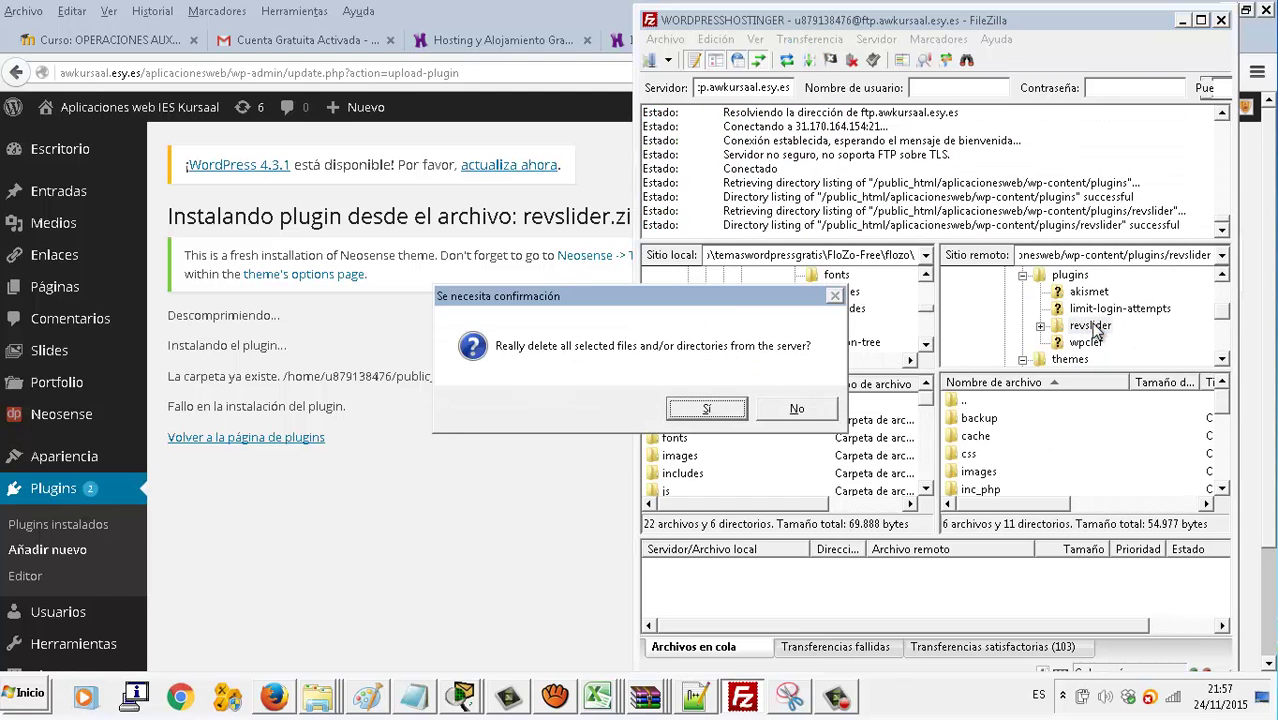
click(707, 408)
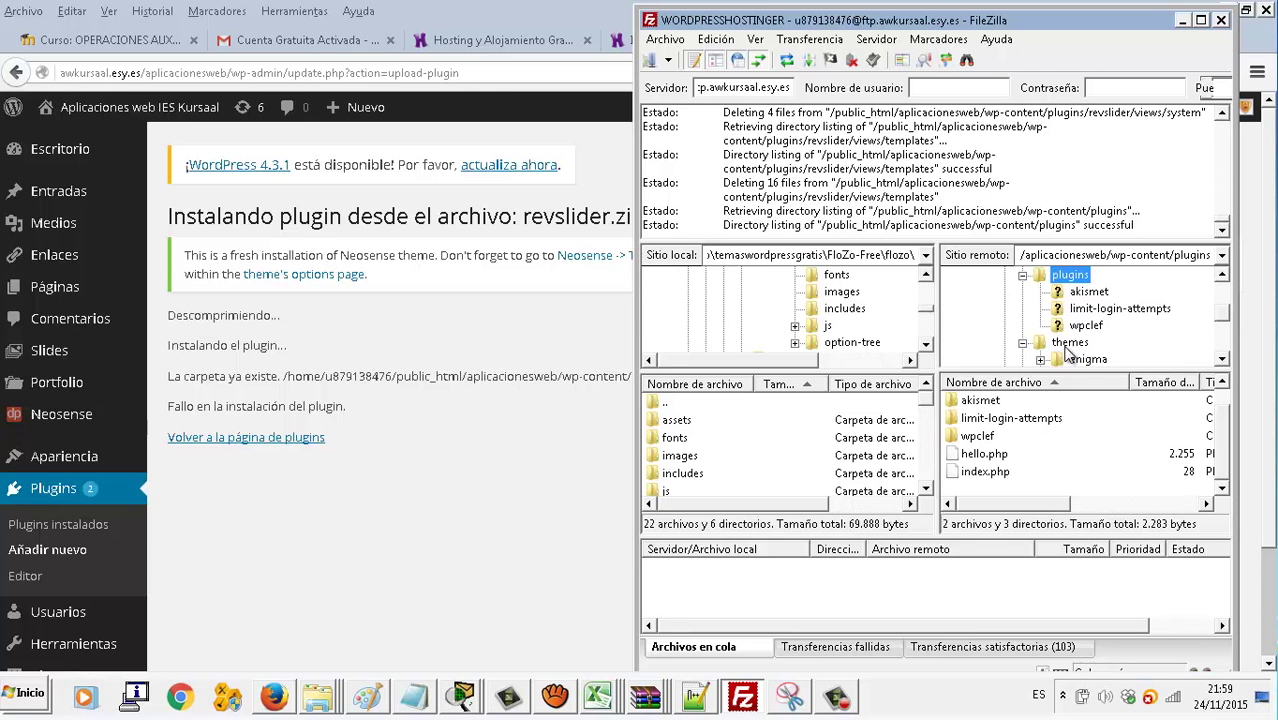
Return to WordPress in Firefox, install the Revolution Slider plugin by uploading revslider.zip, and activate it
click(298, 440)
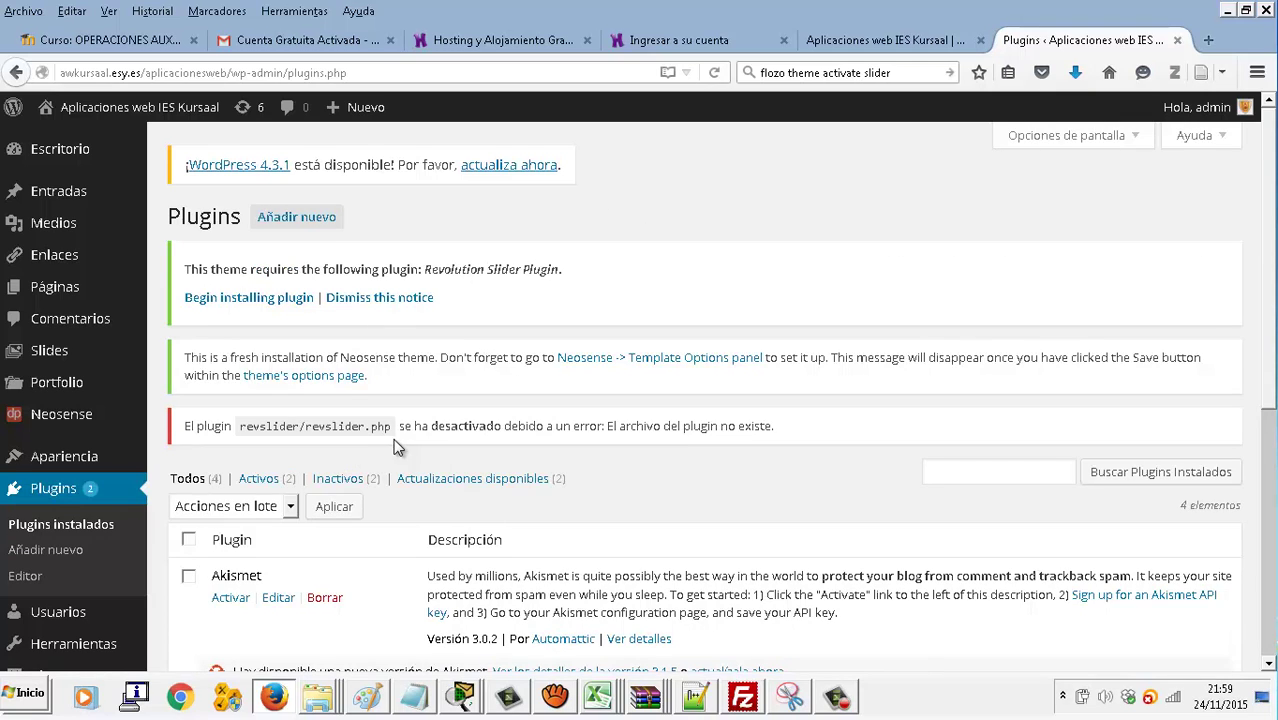
click(316, 219)
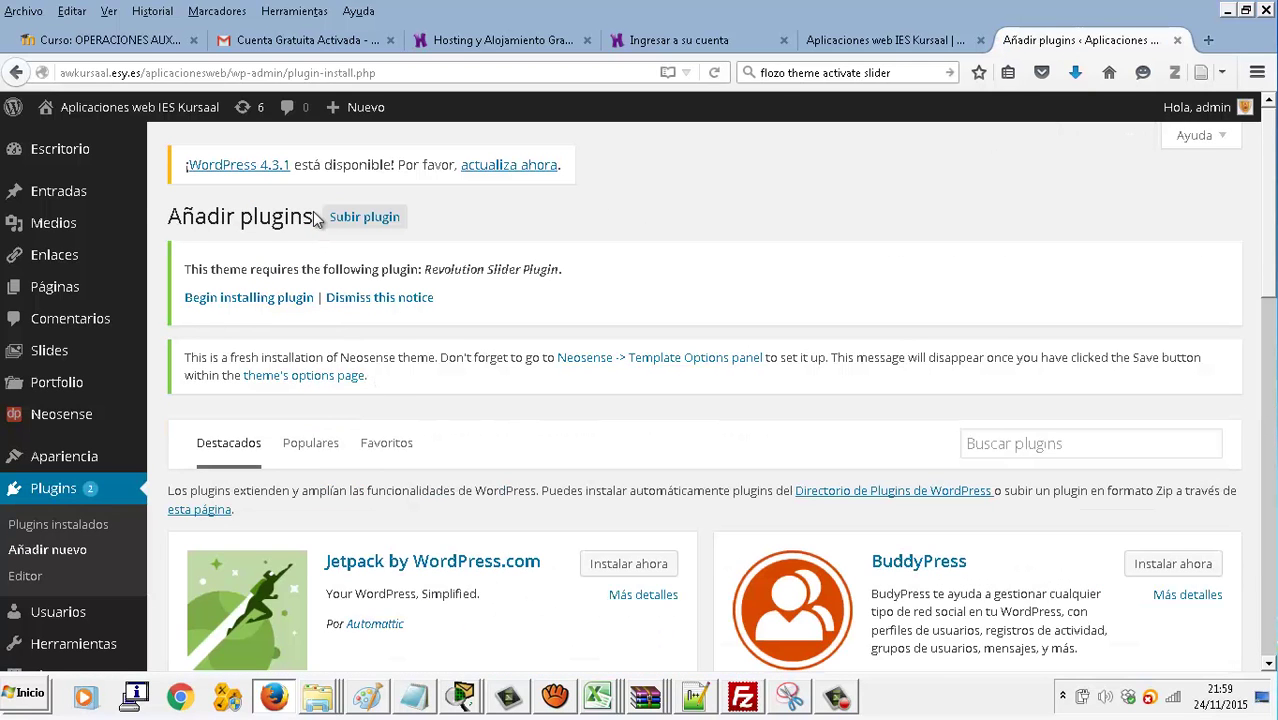
click(384, 226)
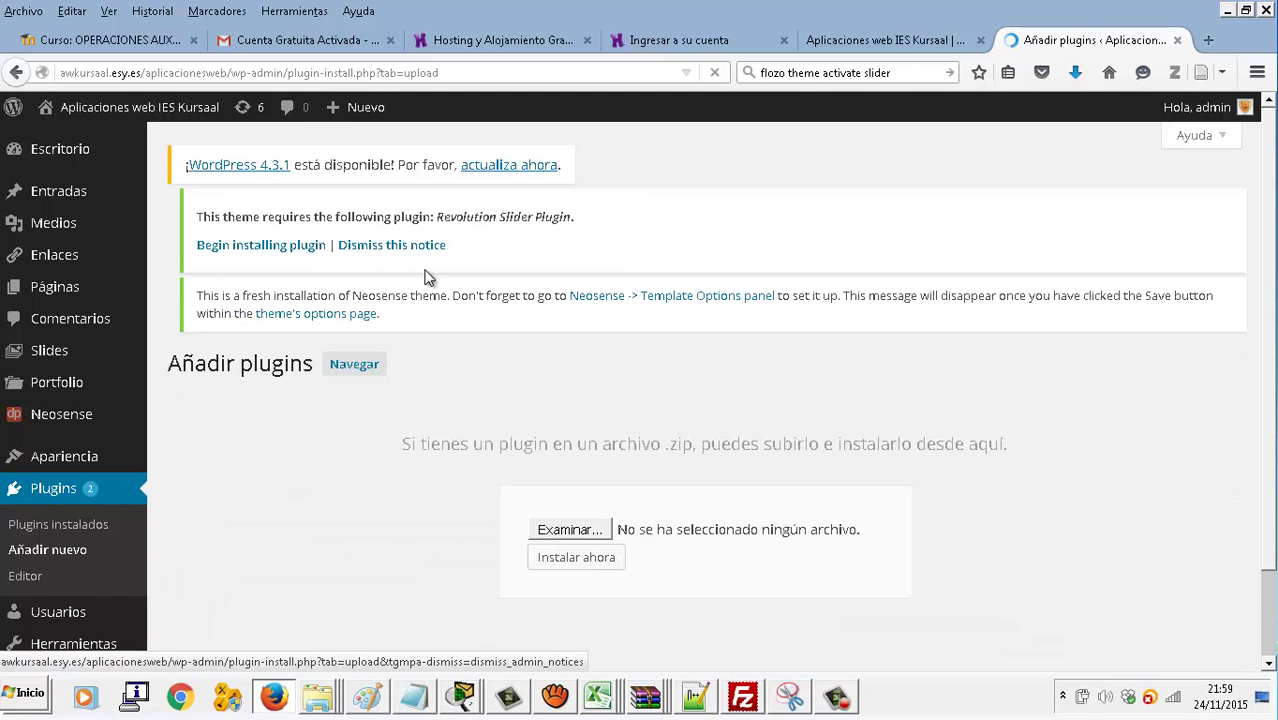
click(565, 533)
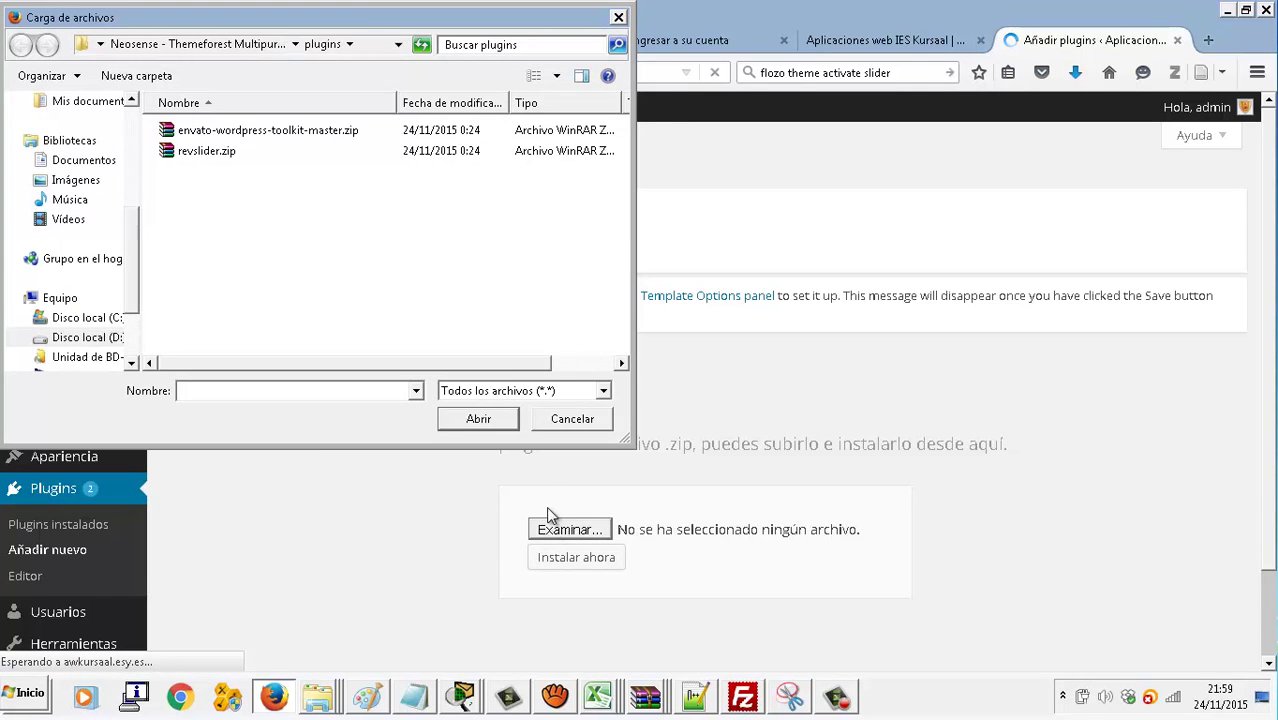
double_click(228, 151)
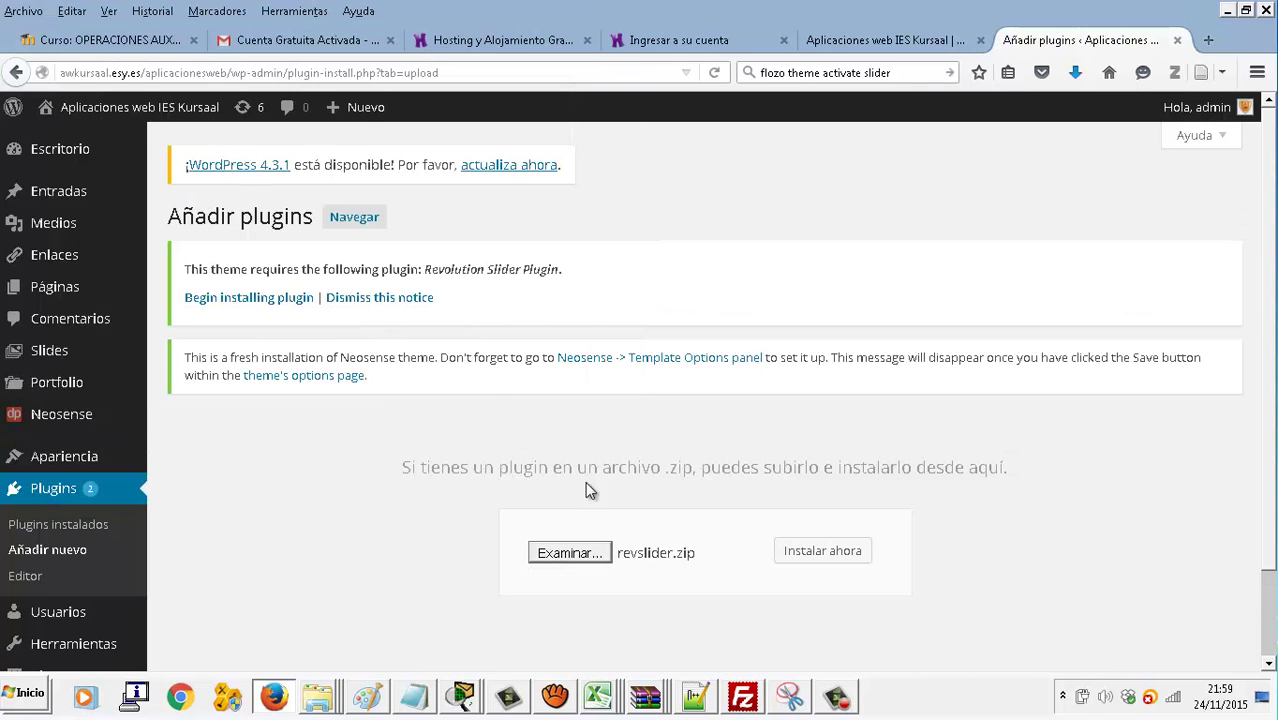
click(838, 557)
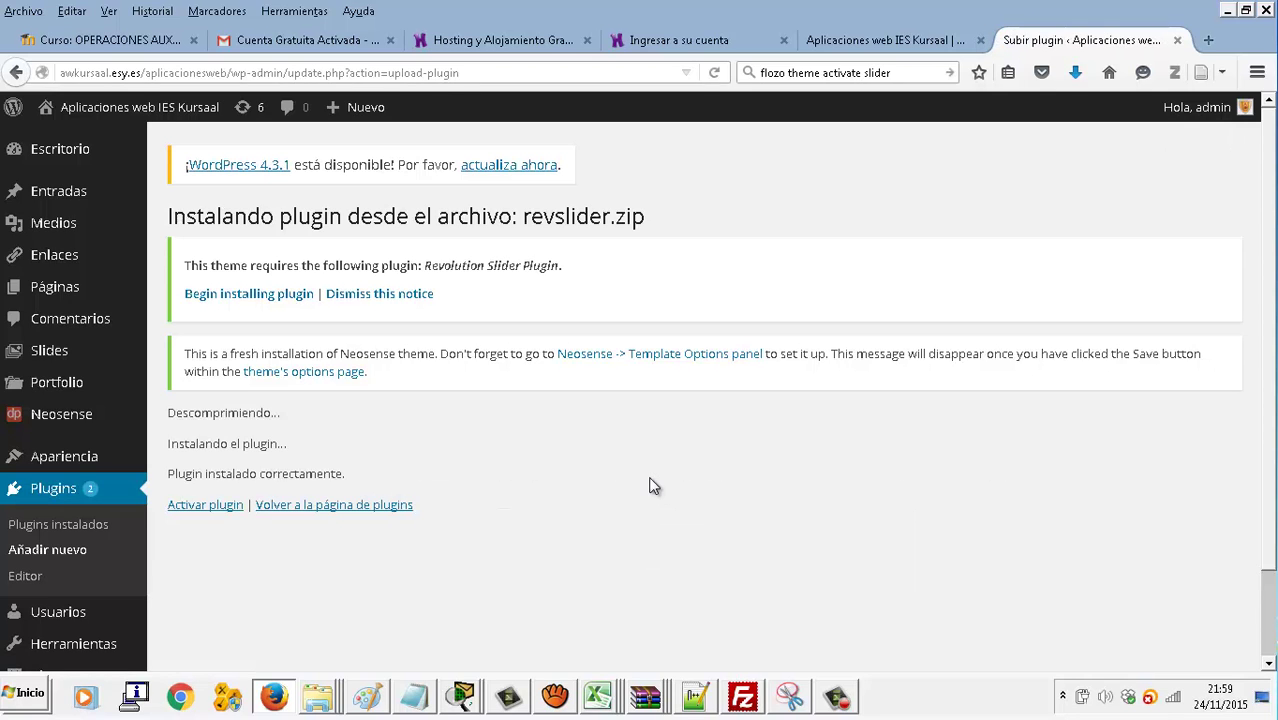
click(235, 510)
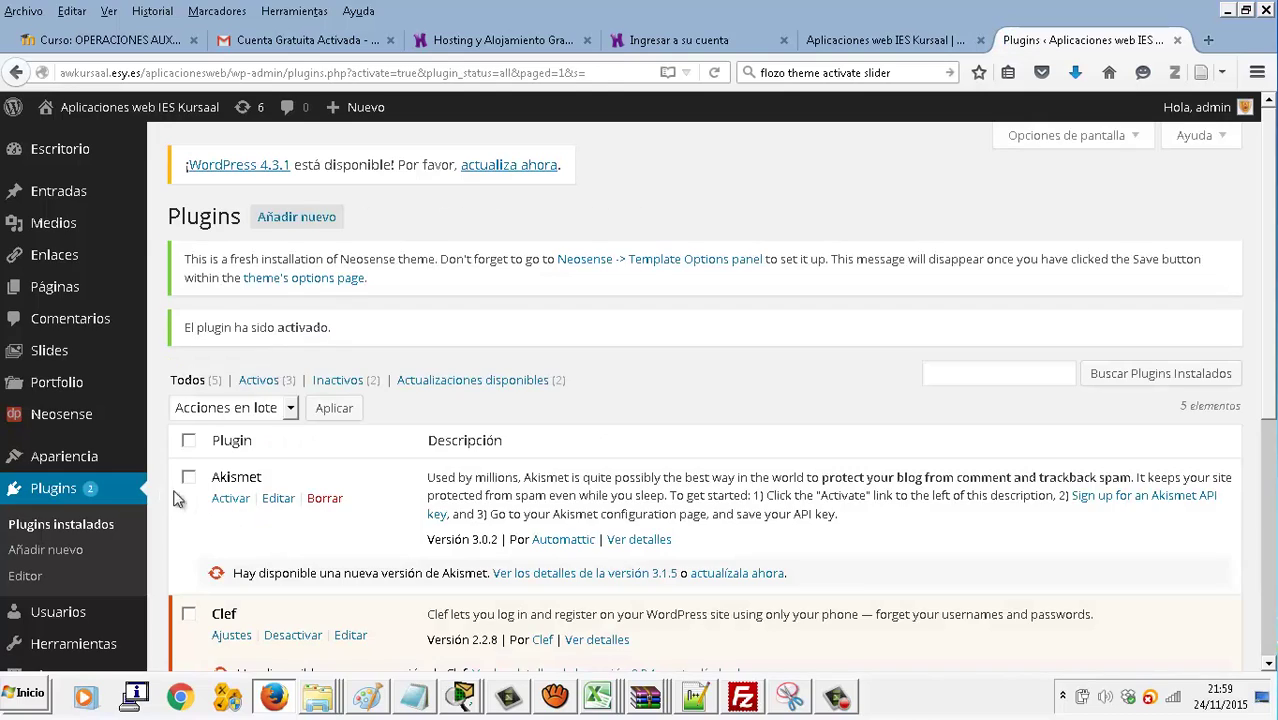
Check the installed plugins list for Revolution Slider, and review Neosense and Neosense Child on the Temas page
scroll(435, 445, down, 5)
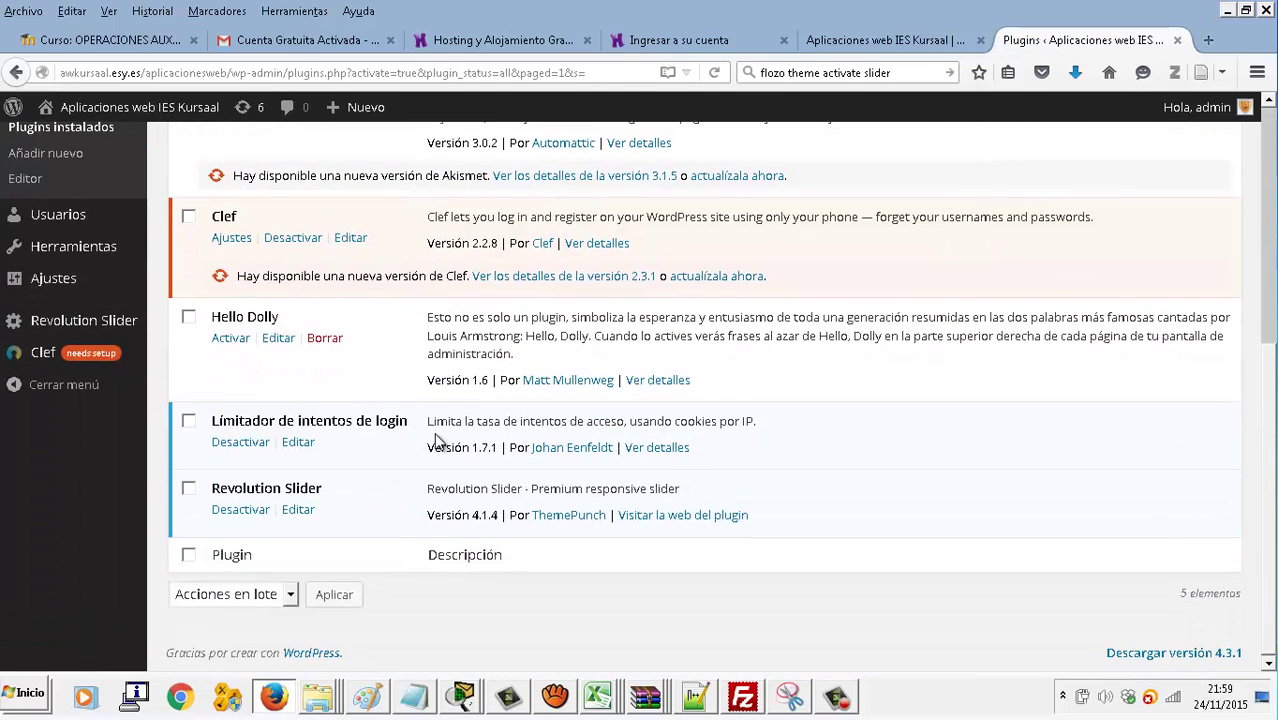
scroll(435, 440, up, 3)
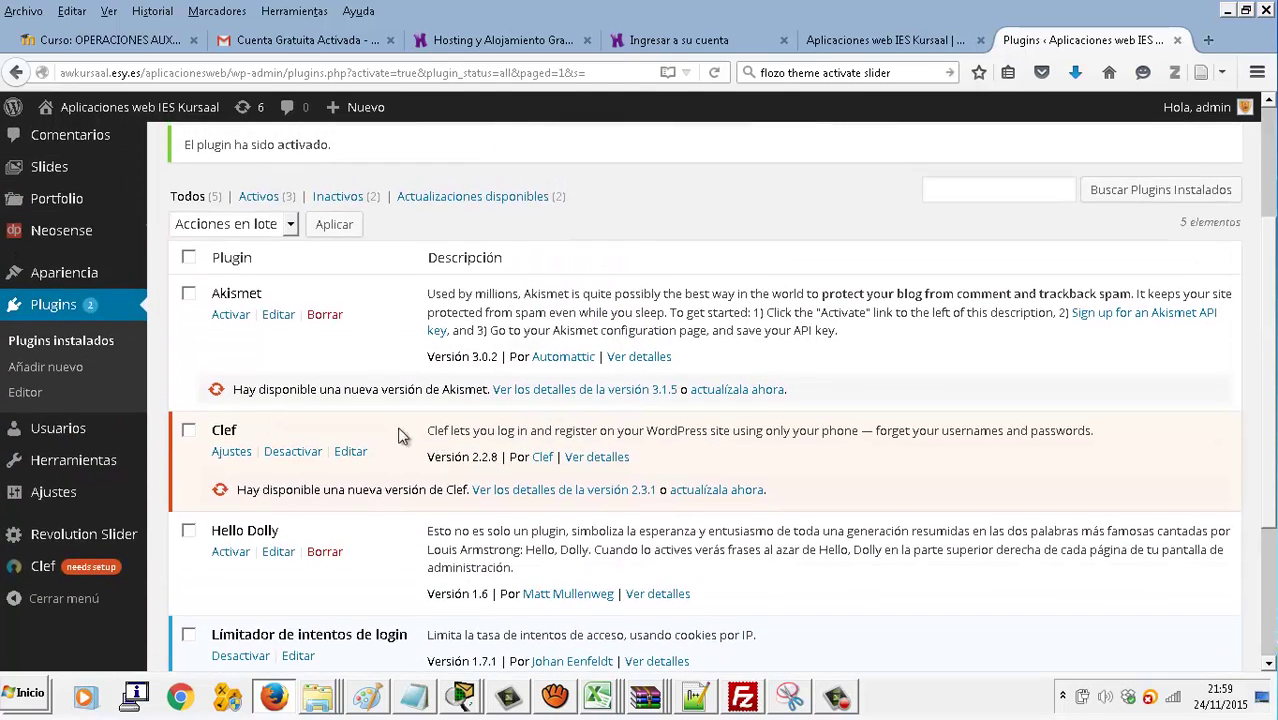
scroll(205, 400, up, 2)
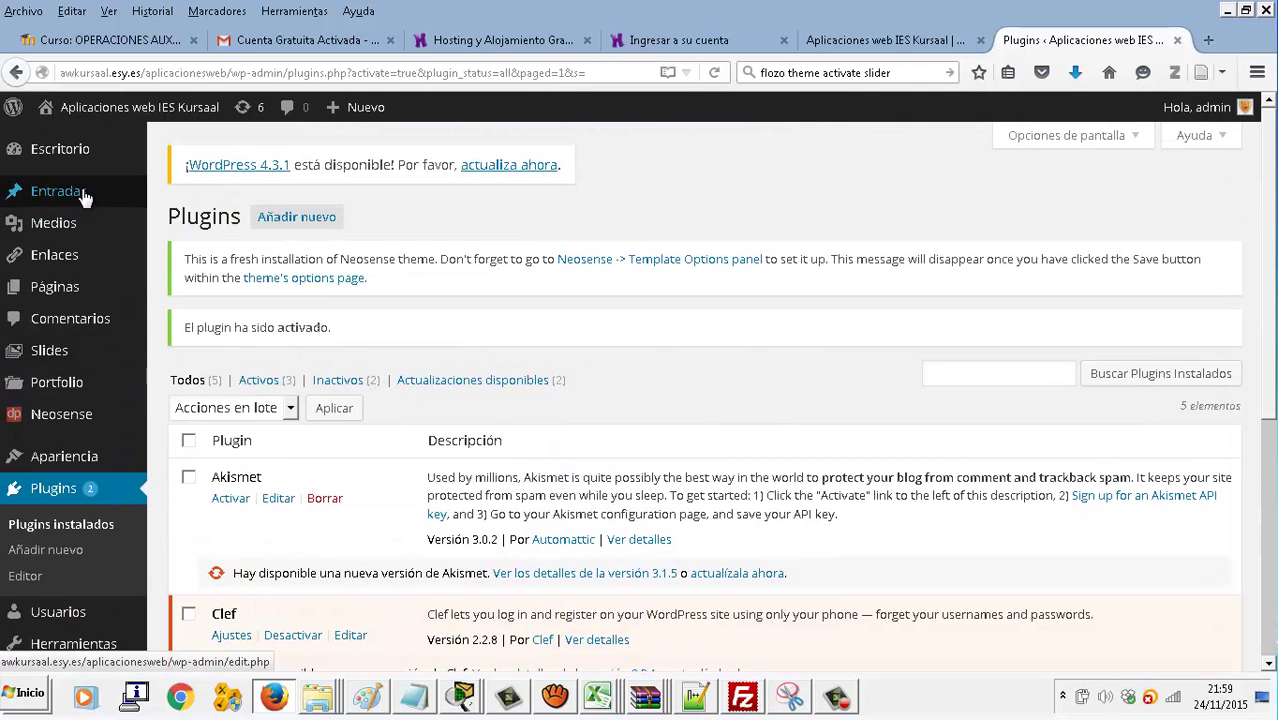
mouse_move(90, 455)
click(177, 462)
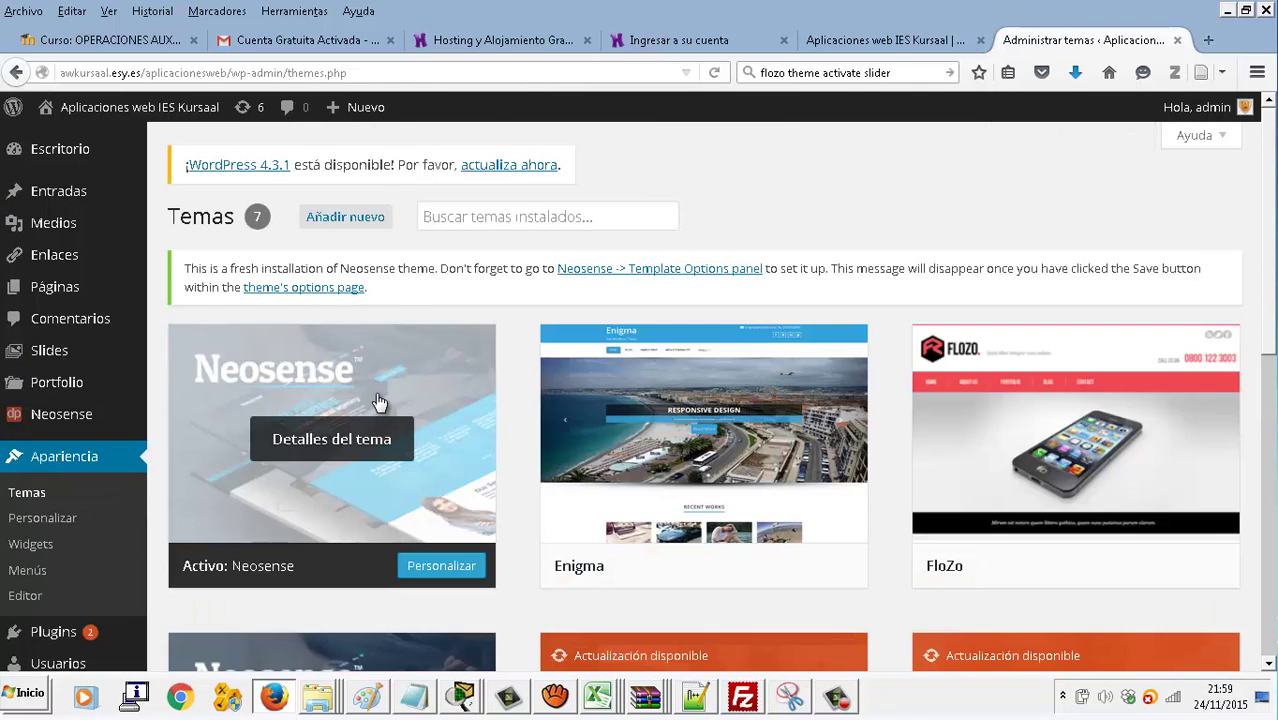
scroll(420, 405, down, 2)
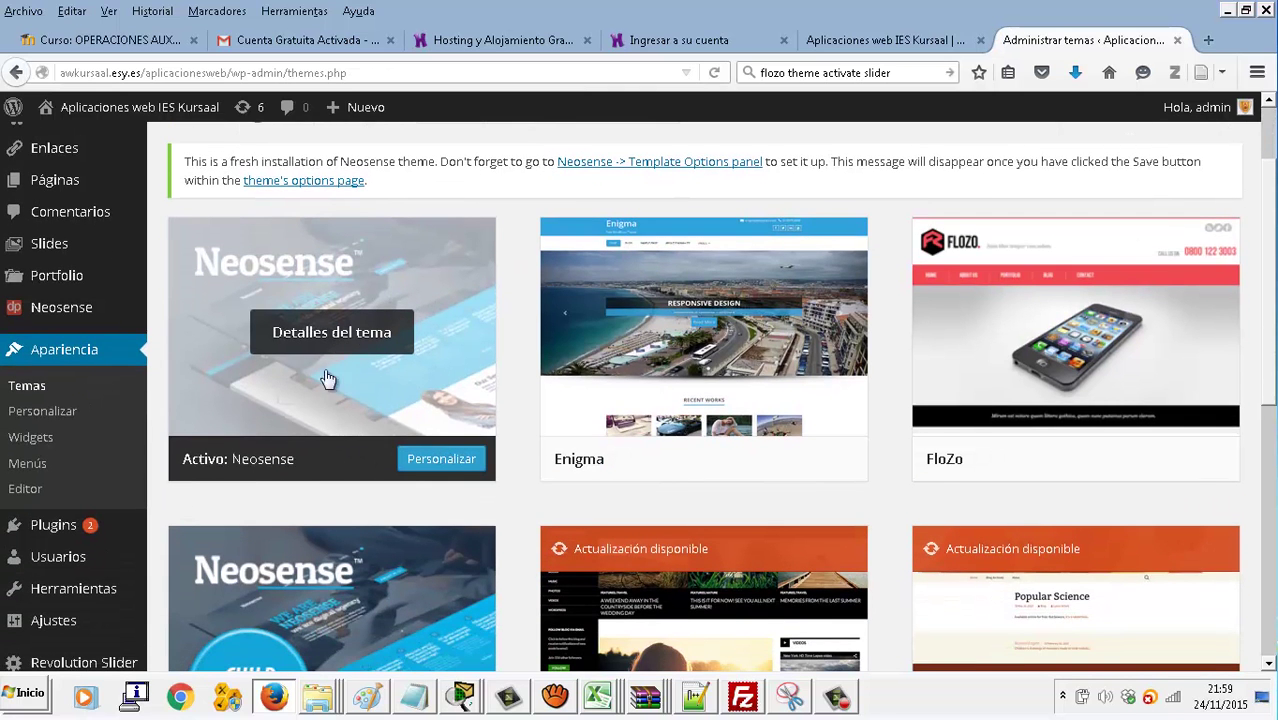
scroll(260, 468, down, 4)
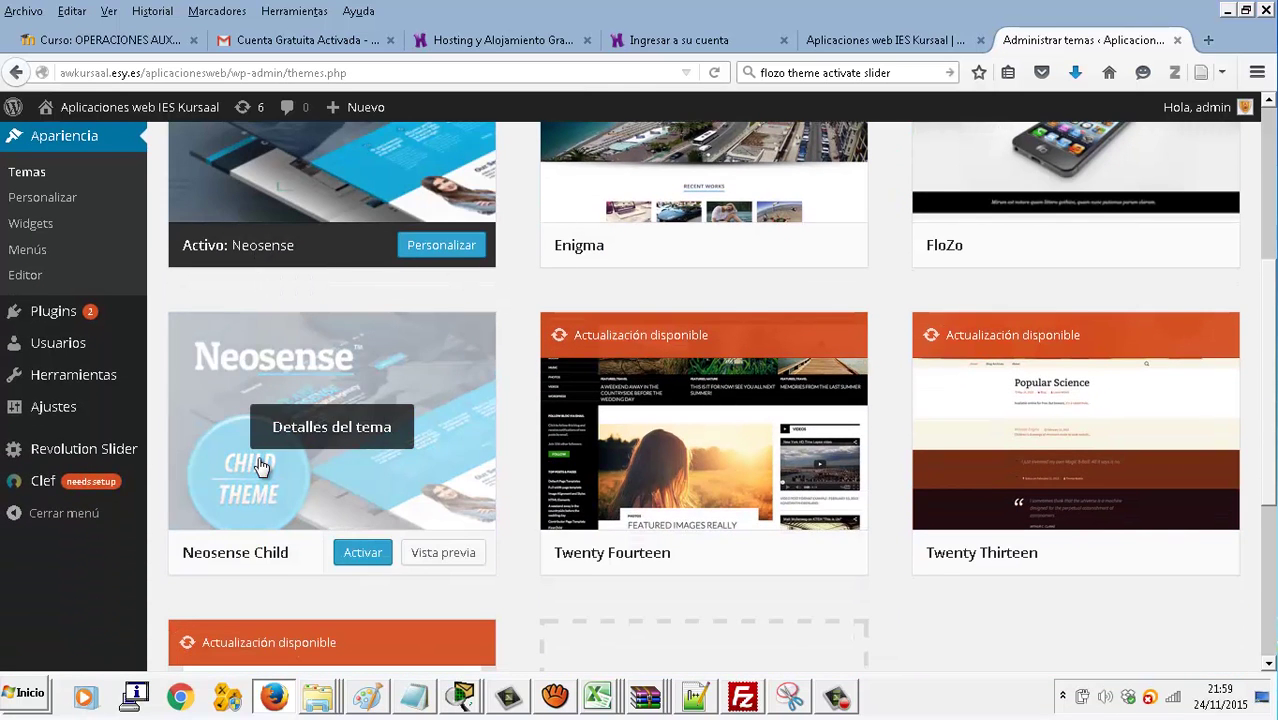
scroll(328, 420, up, 4)
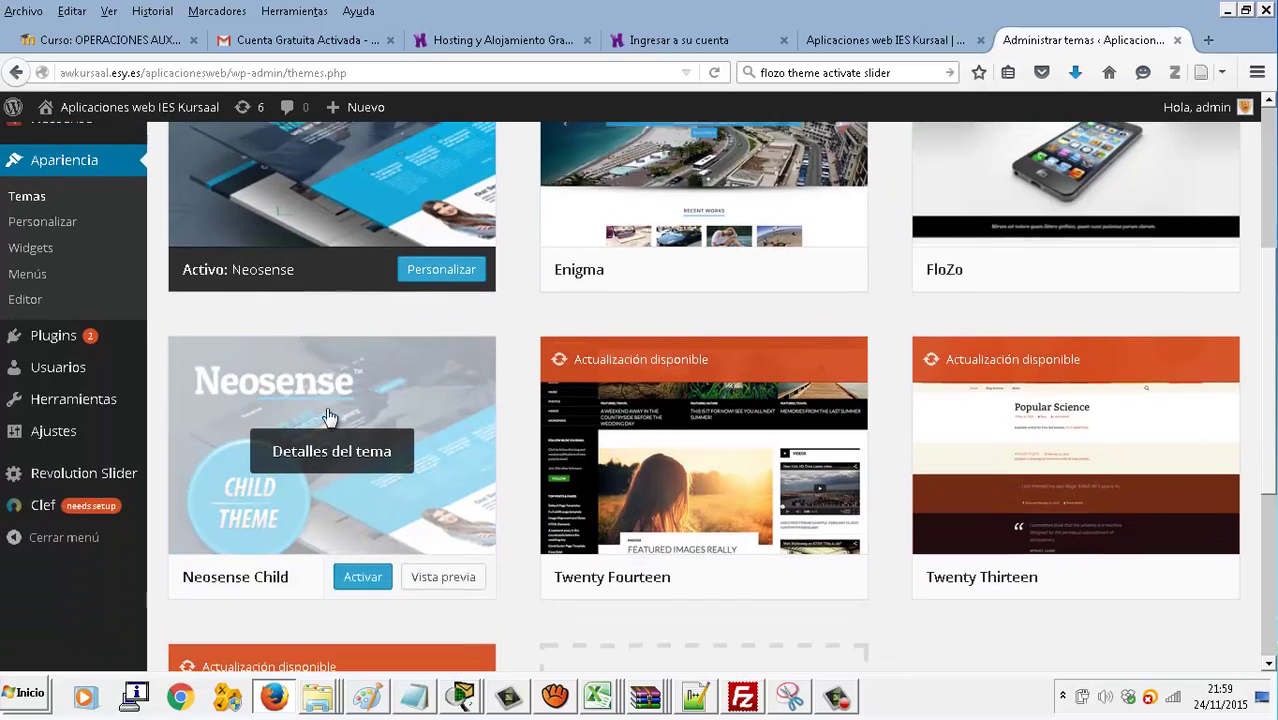
Reload the site's front page in its own browser tab and examine how it looks with the Neosense theme
click(860, 40)
click(716, 70)
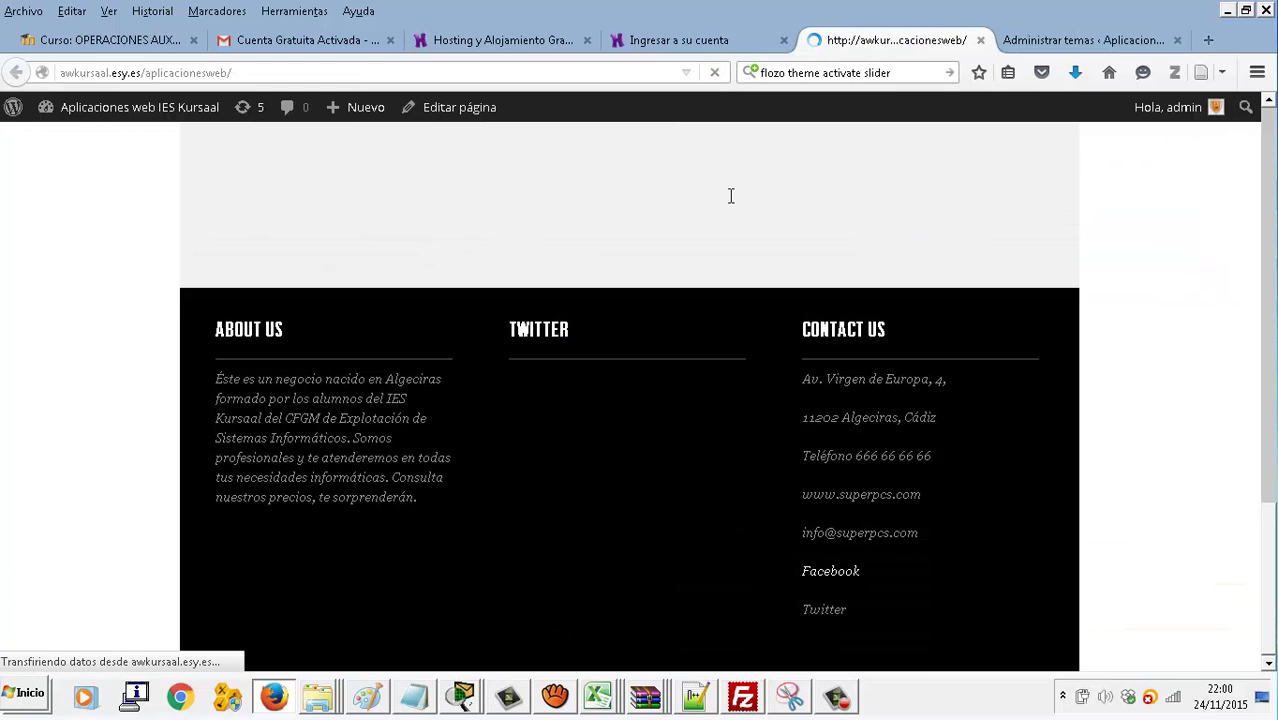
scroll(874, 372, up, 5)
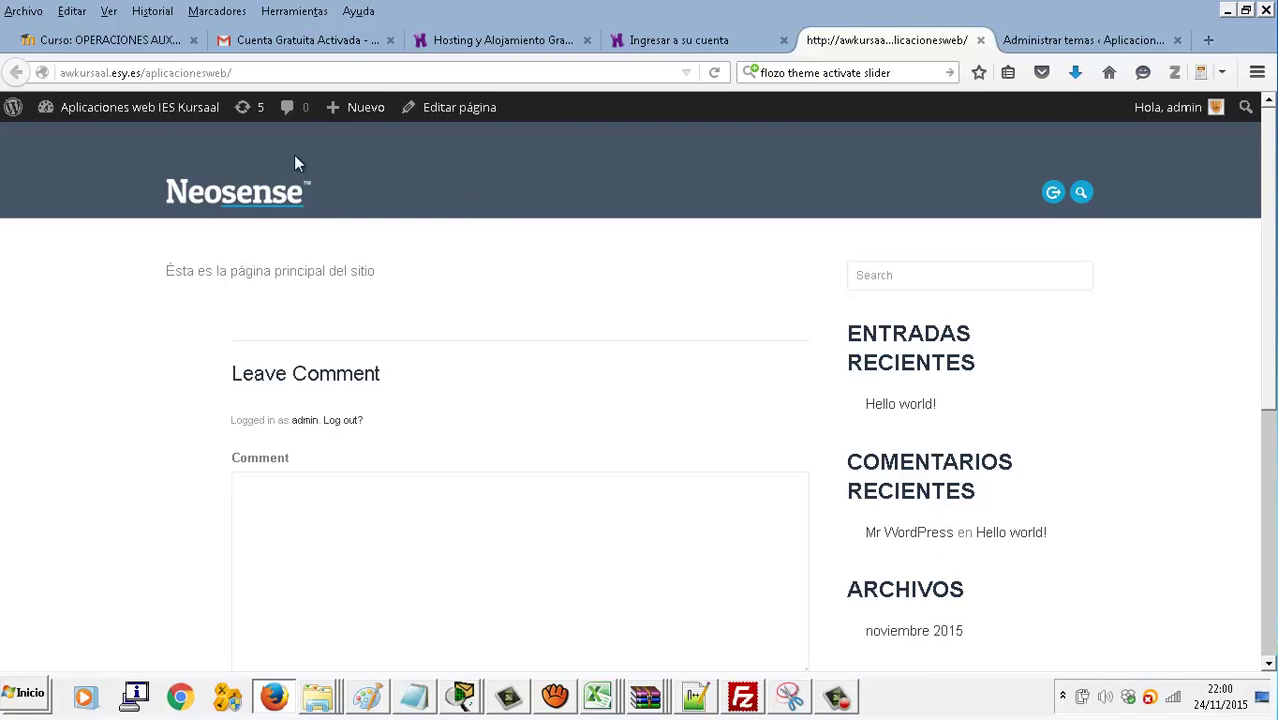
click(670, 37)
click(530, 40)
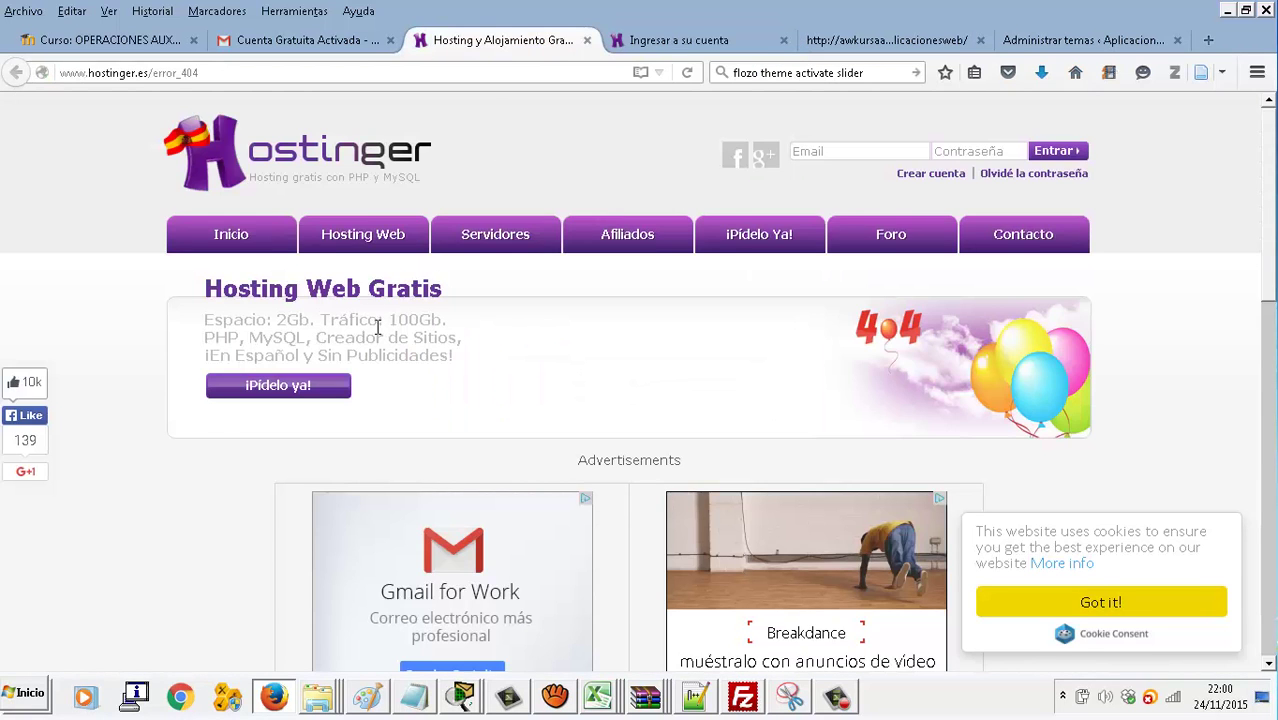
Go back to the themes page, open the customizer for the active Neosense theme, and expand the site title and short description section
click(1100, 45)
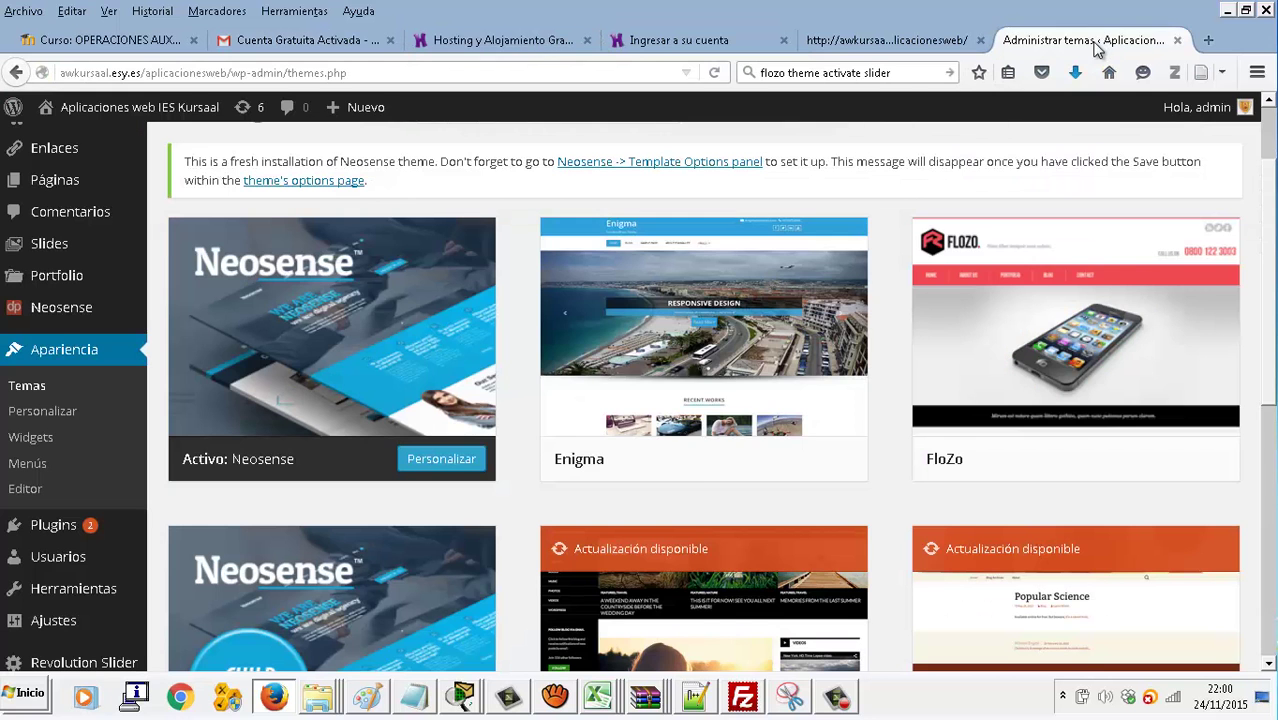
click(418, 460)
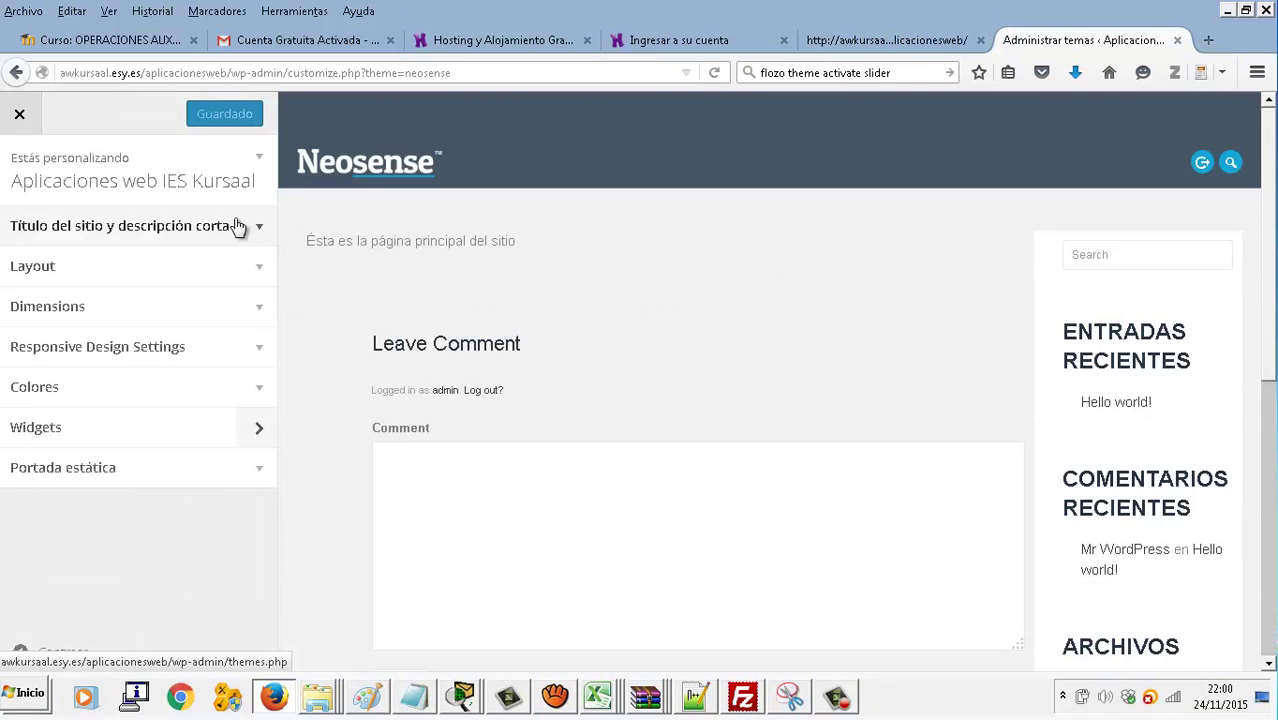
click(237, 227)
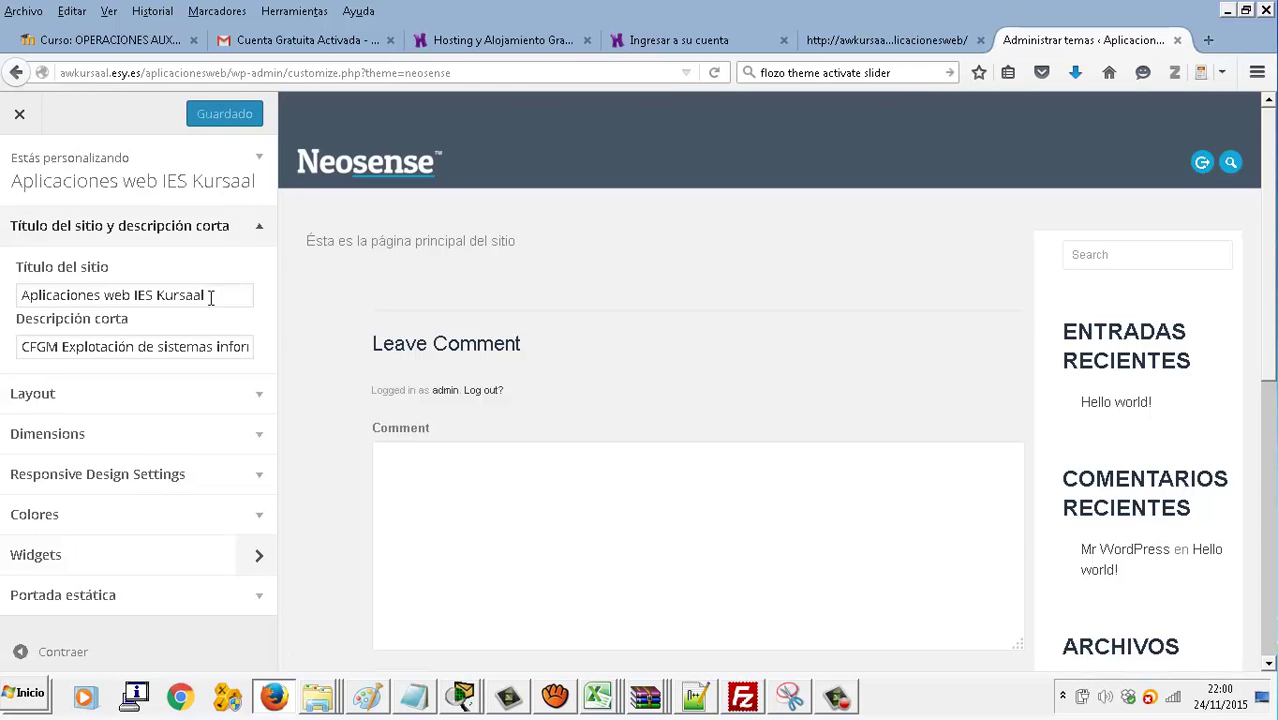
Try Sidebar on the left as the layout's sidebar position, and set it back to Sidebar on the right
click(200, 398)
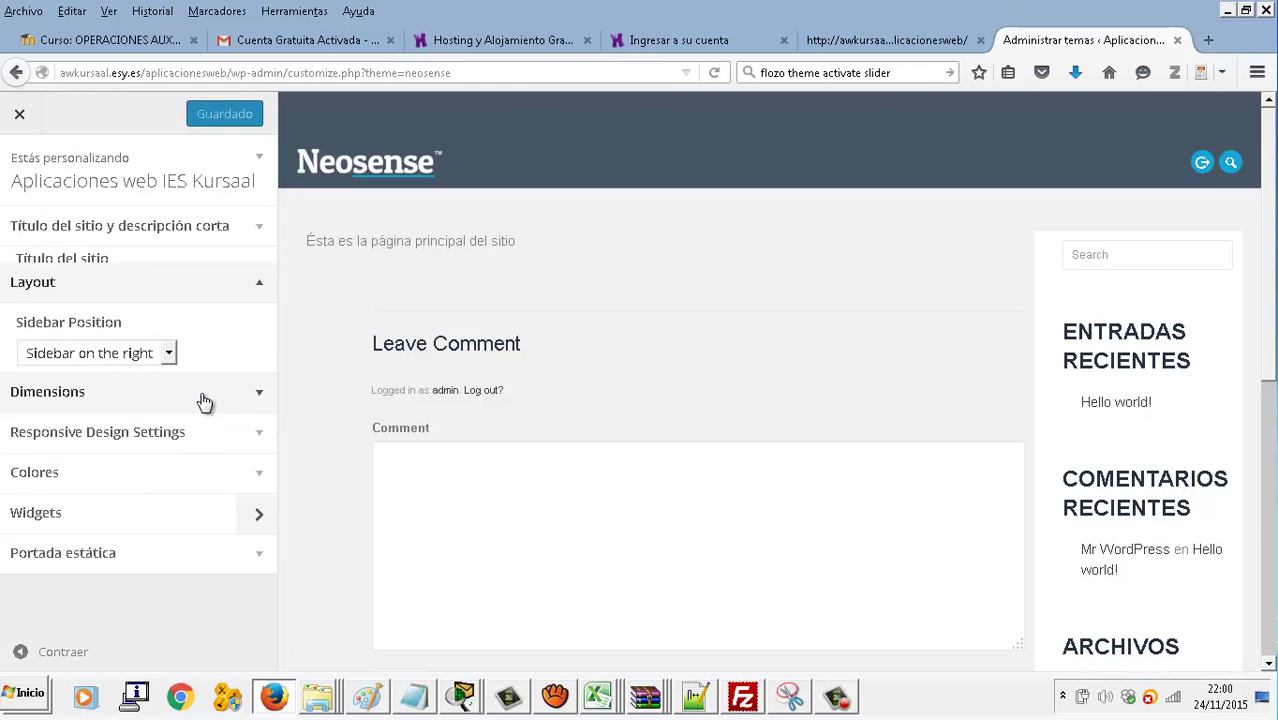
click(169, 340)
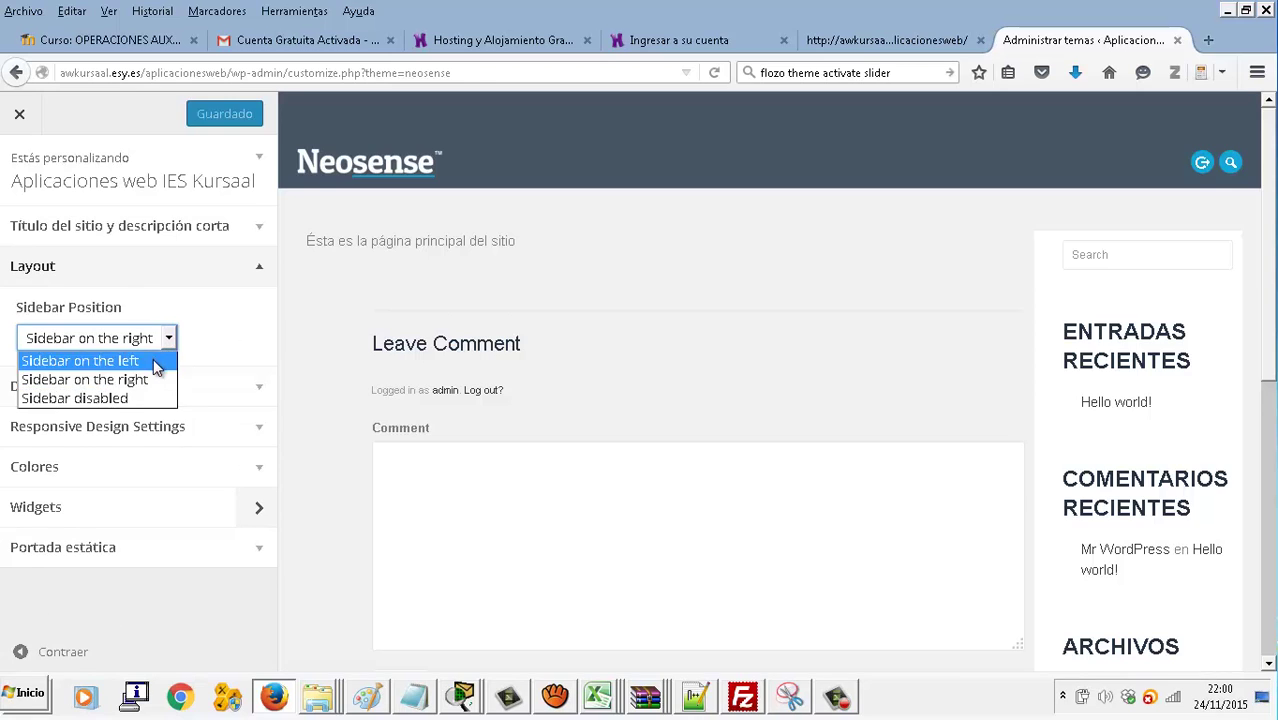
click(162, 360)
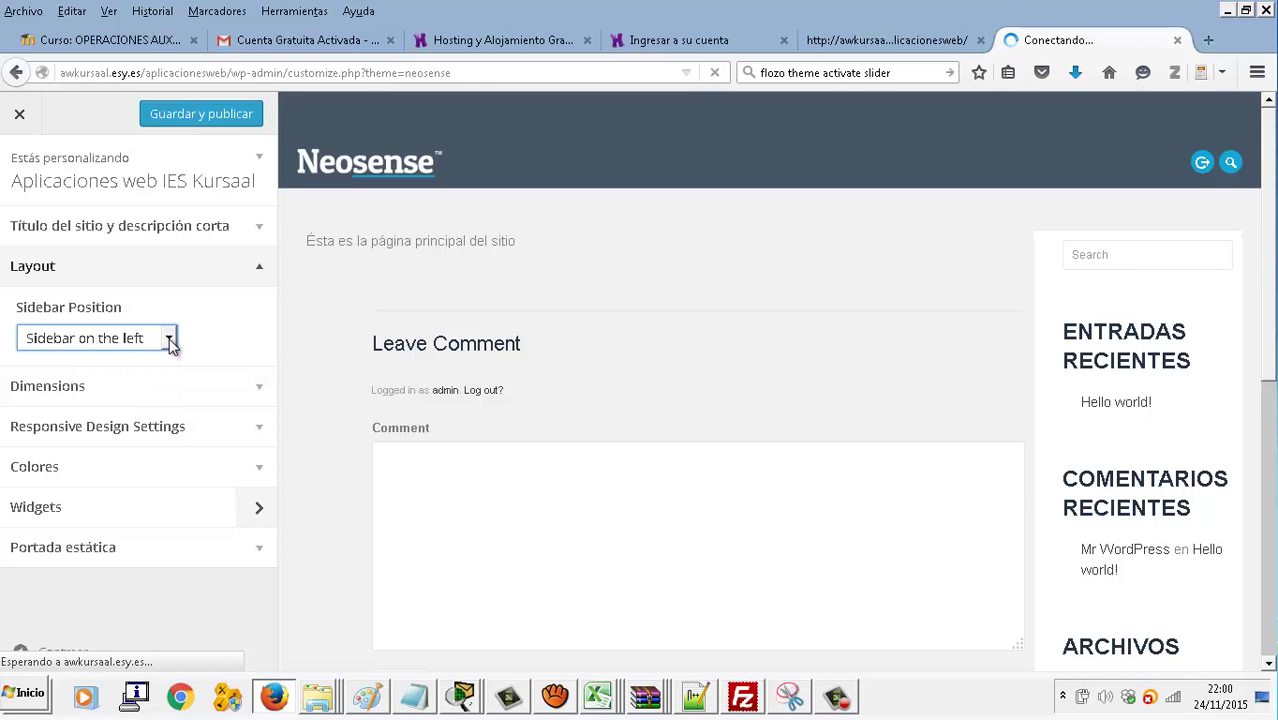
click(168, 340)
click(160, 379)
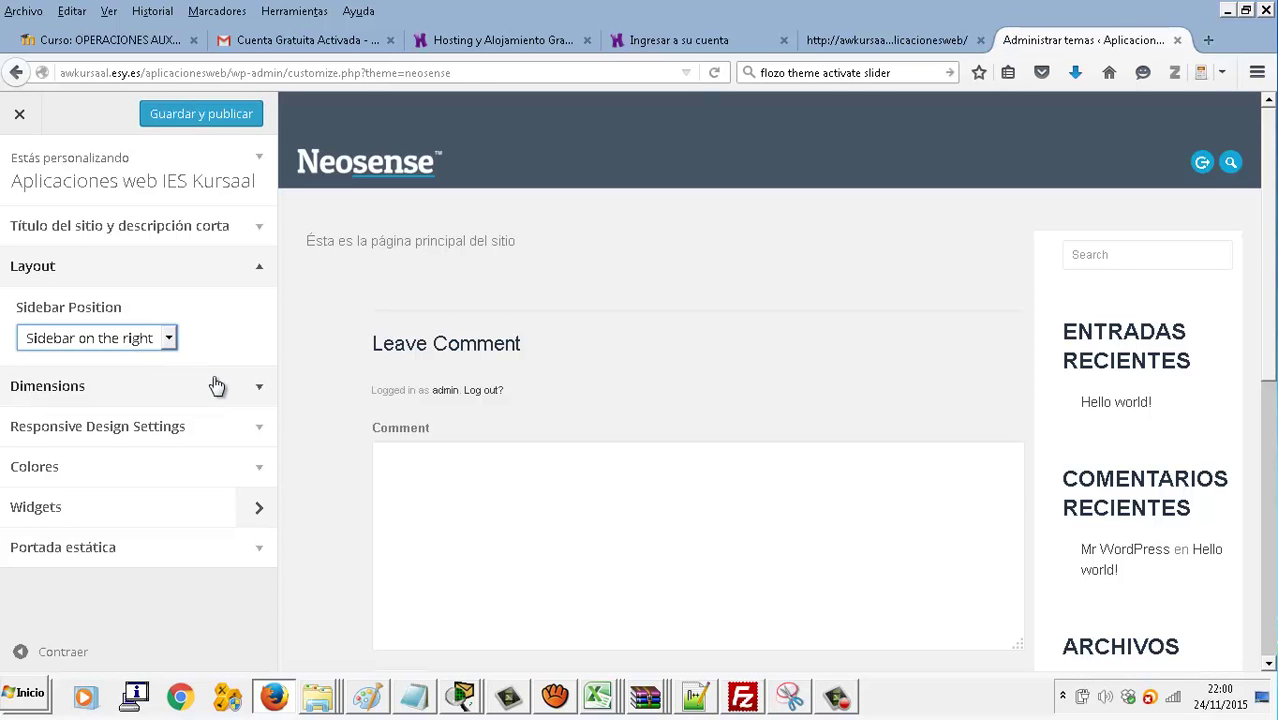
Examine the theme and sidebar widths under Dimensions and the device widths under Responsive Design Settings
click(214, 380)
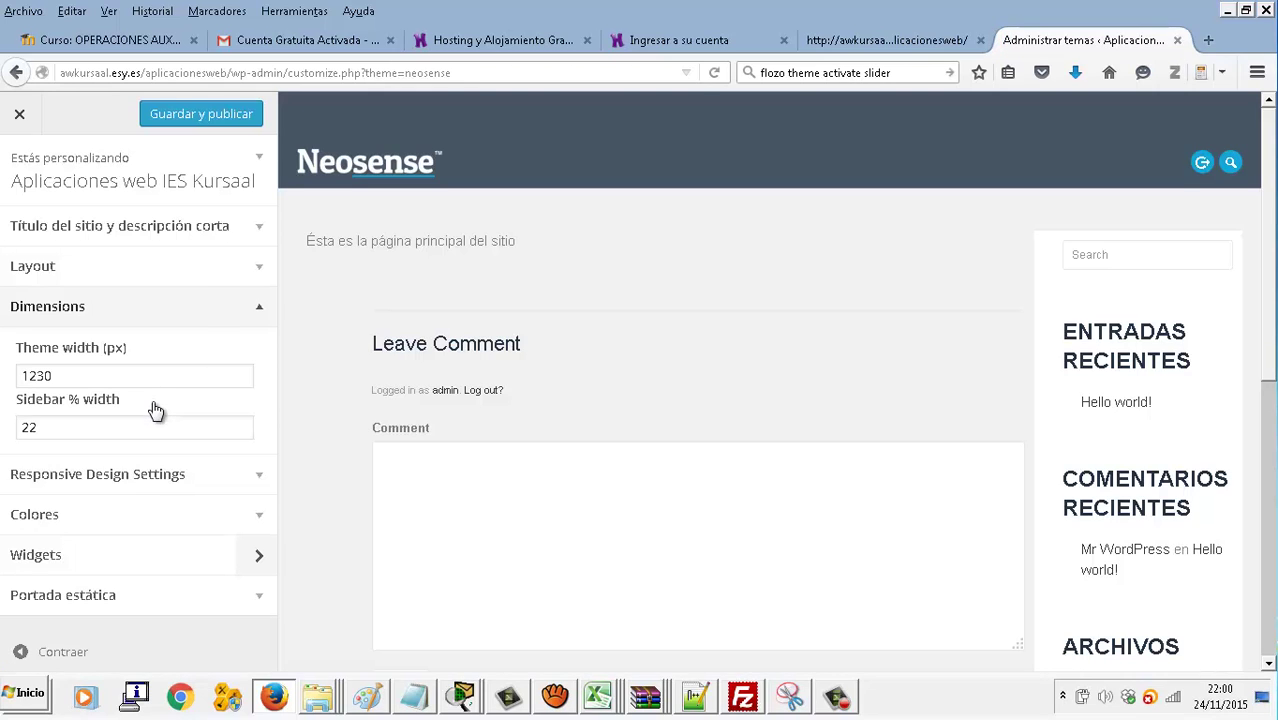
click(208, 476)
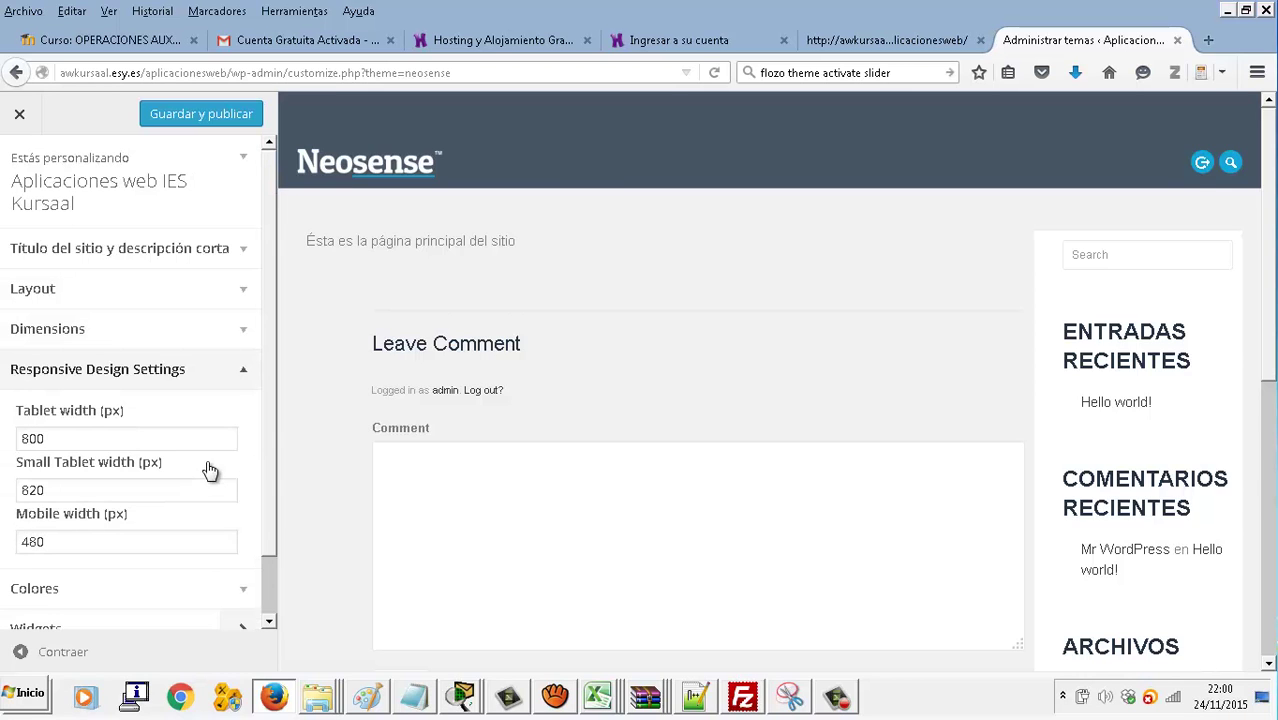
click(74, 436)
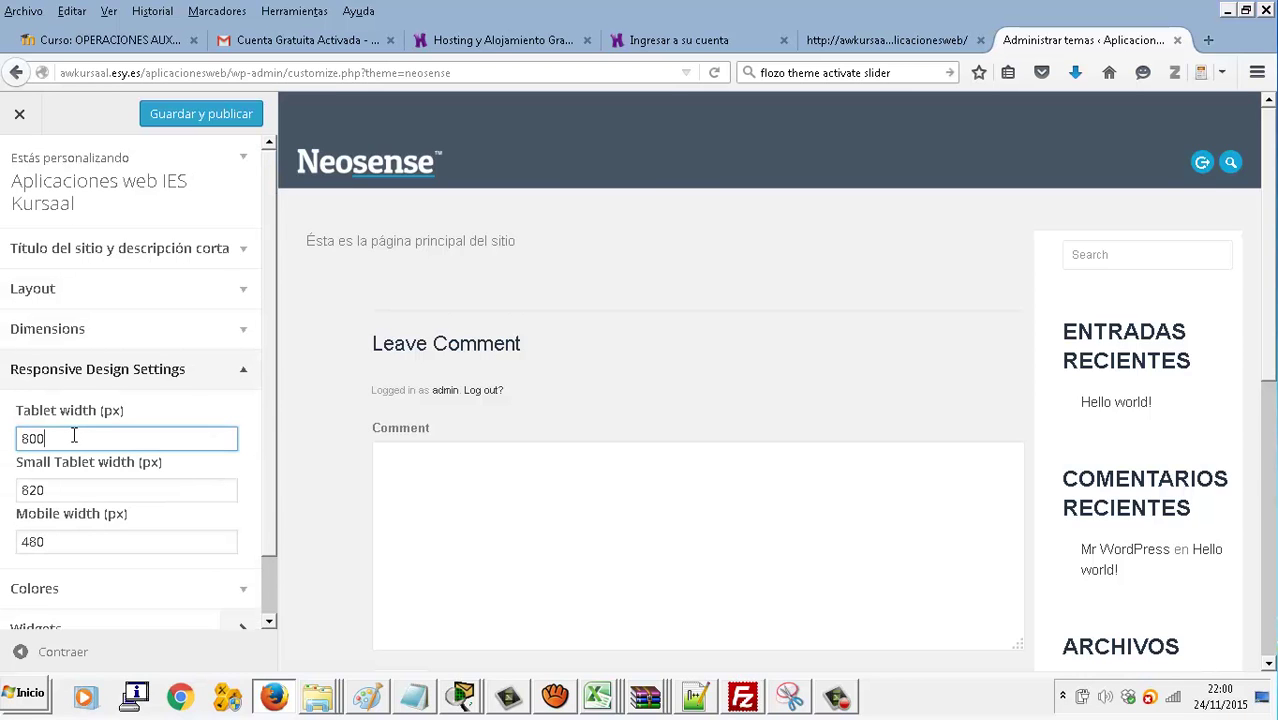
scroll(34, 428, down, 1)
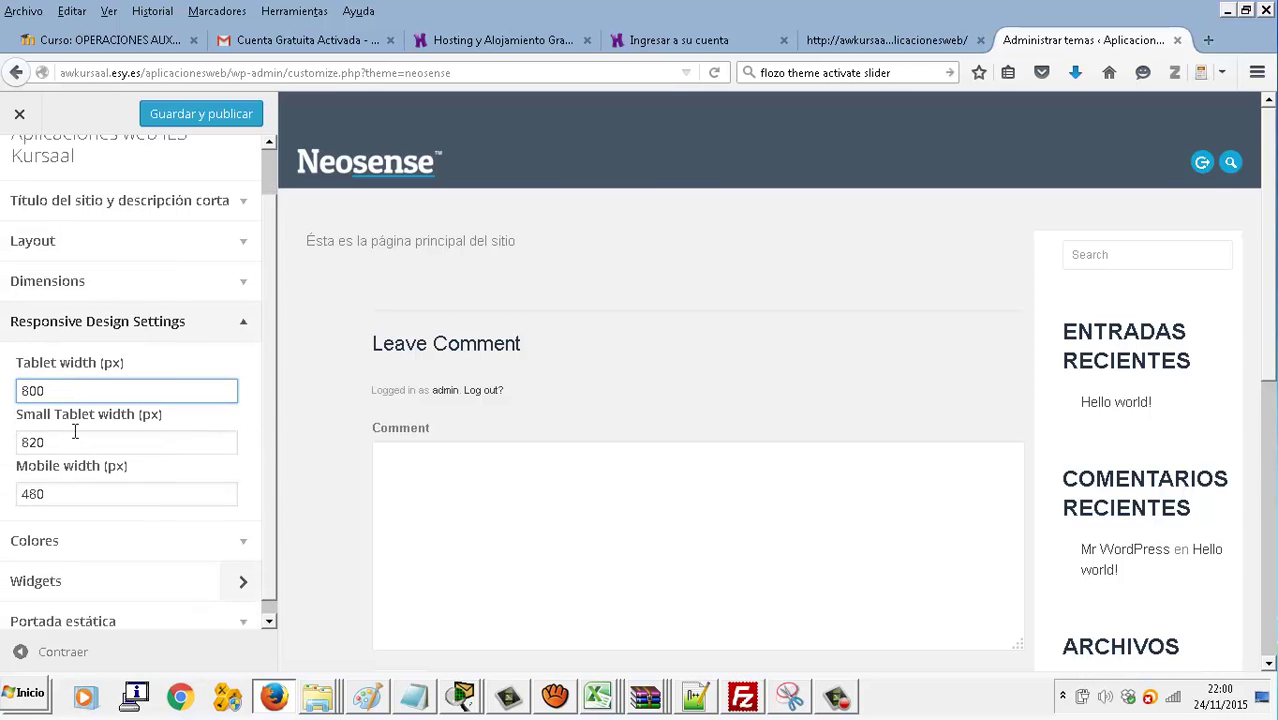
Set the theme color to Gold under Colores, and look into the Widgets section before returning to the main customizer list
click(146, 533)
click(237, 459)
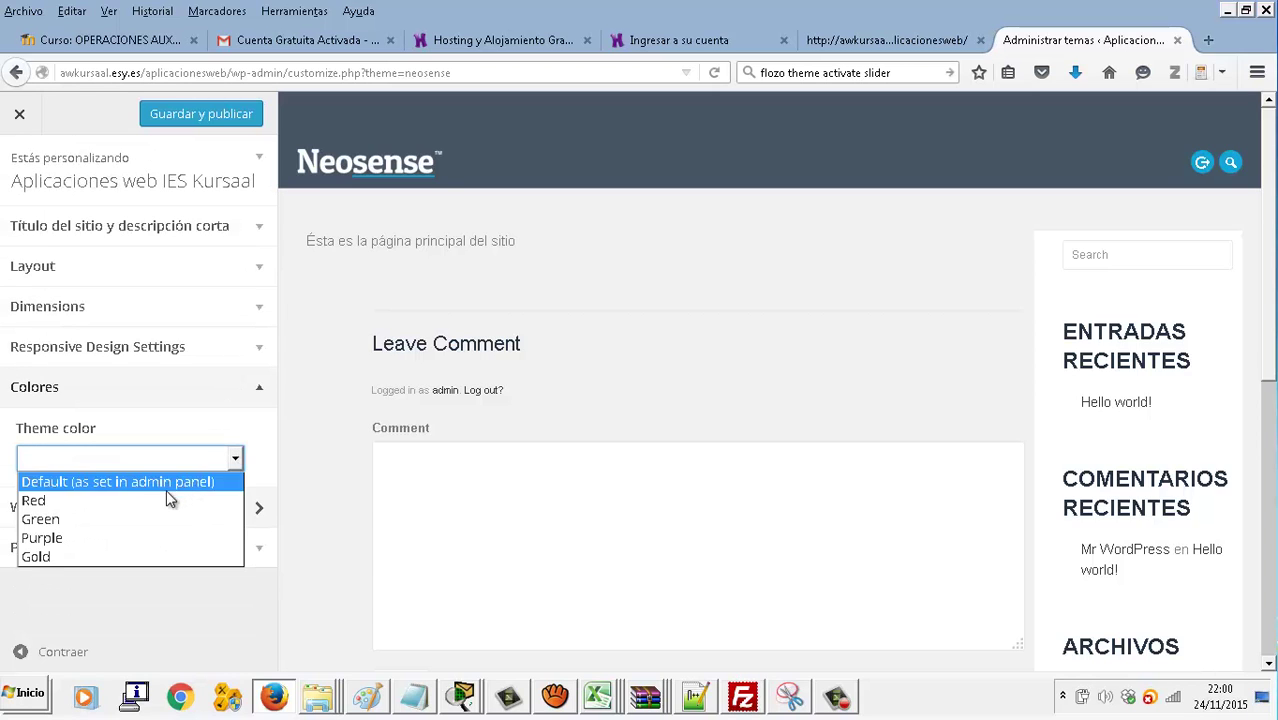
click(128, 557)
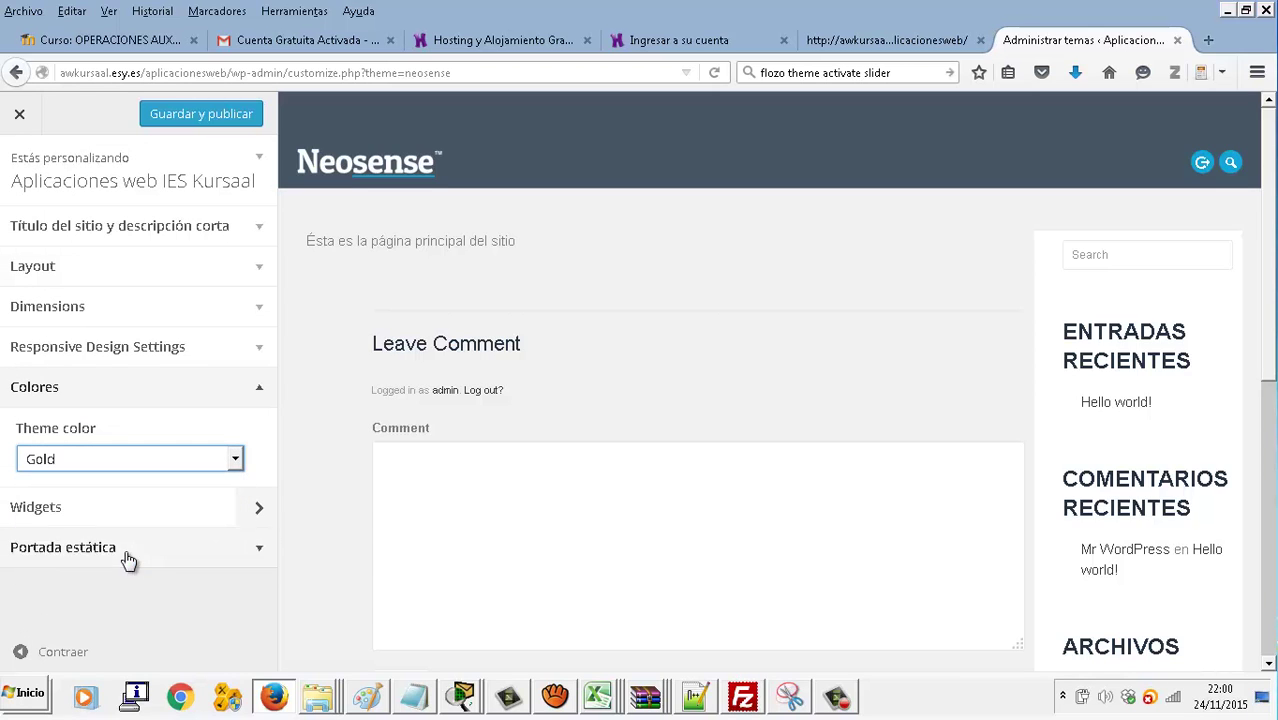
click(238, 522)
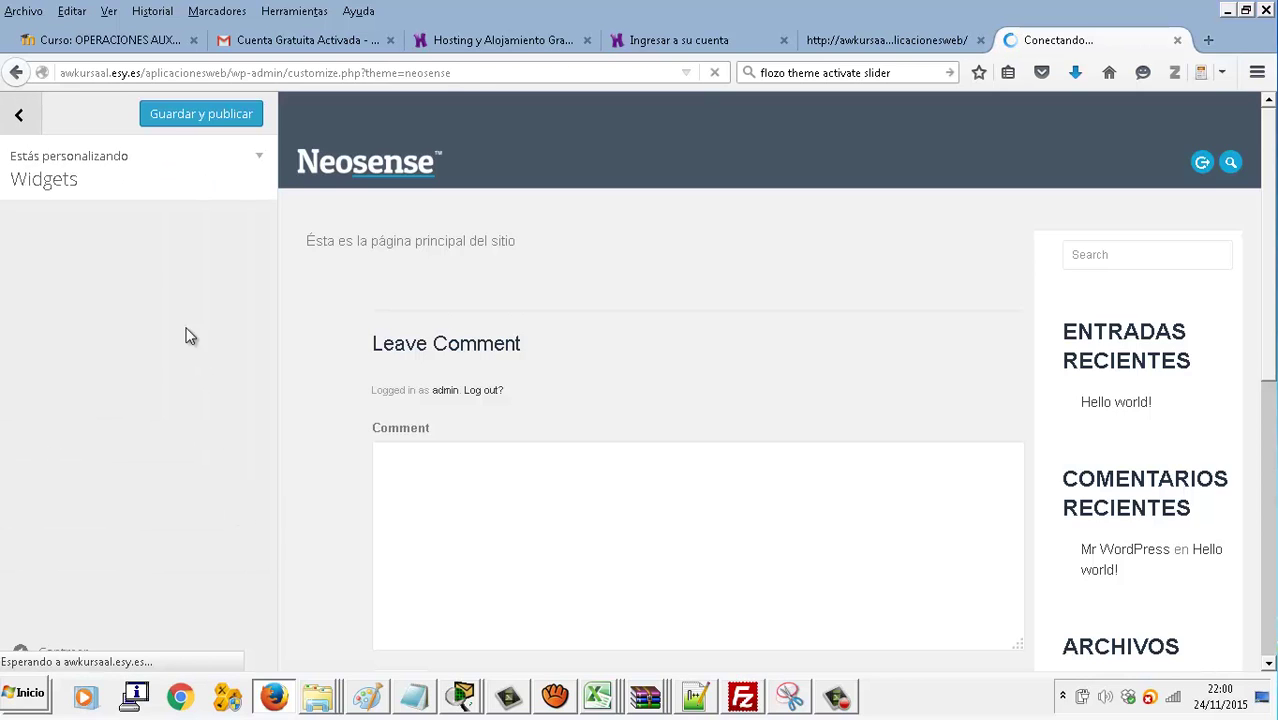
click(22, 118)
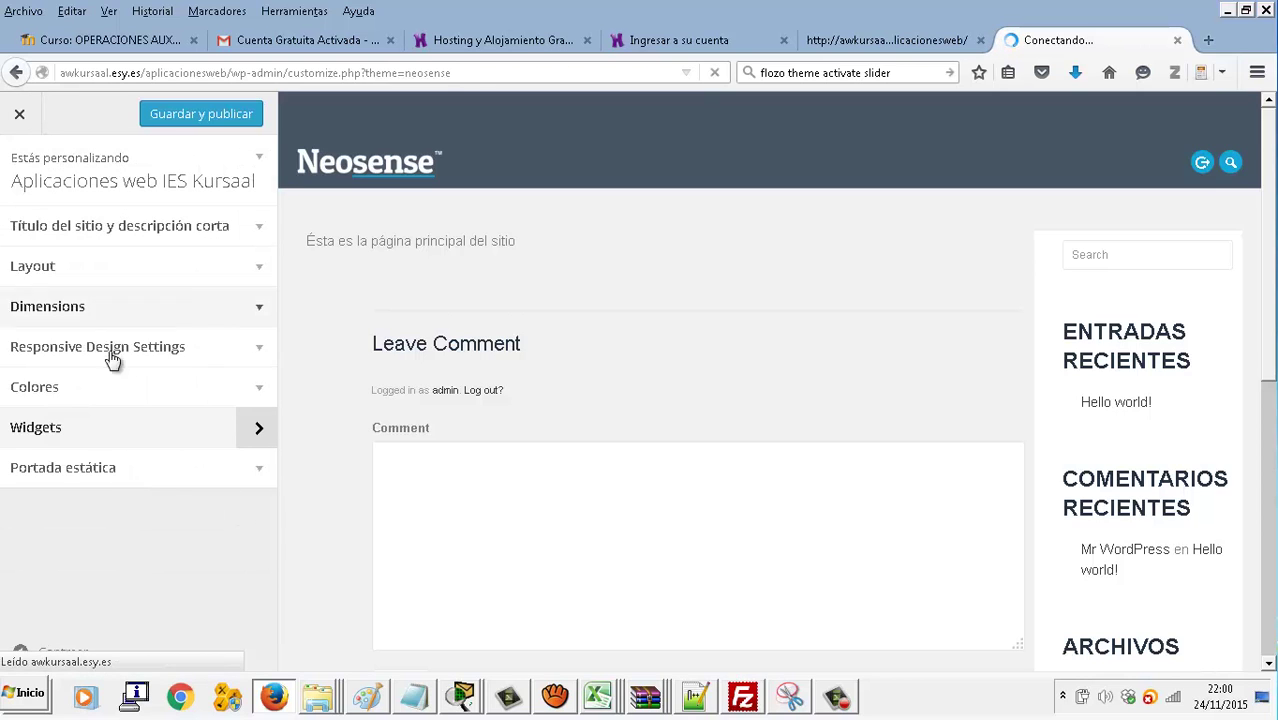
Preview the Gold theme with the layout set to Sidebar on the left, and restore Sidebar on the right
click(180, 265)
click(168, 338)
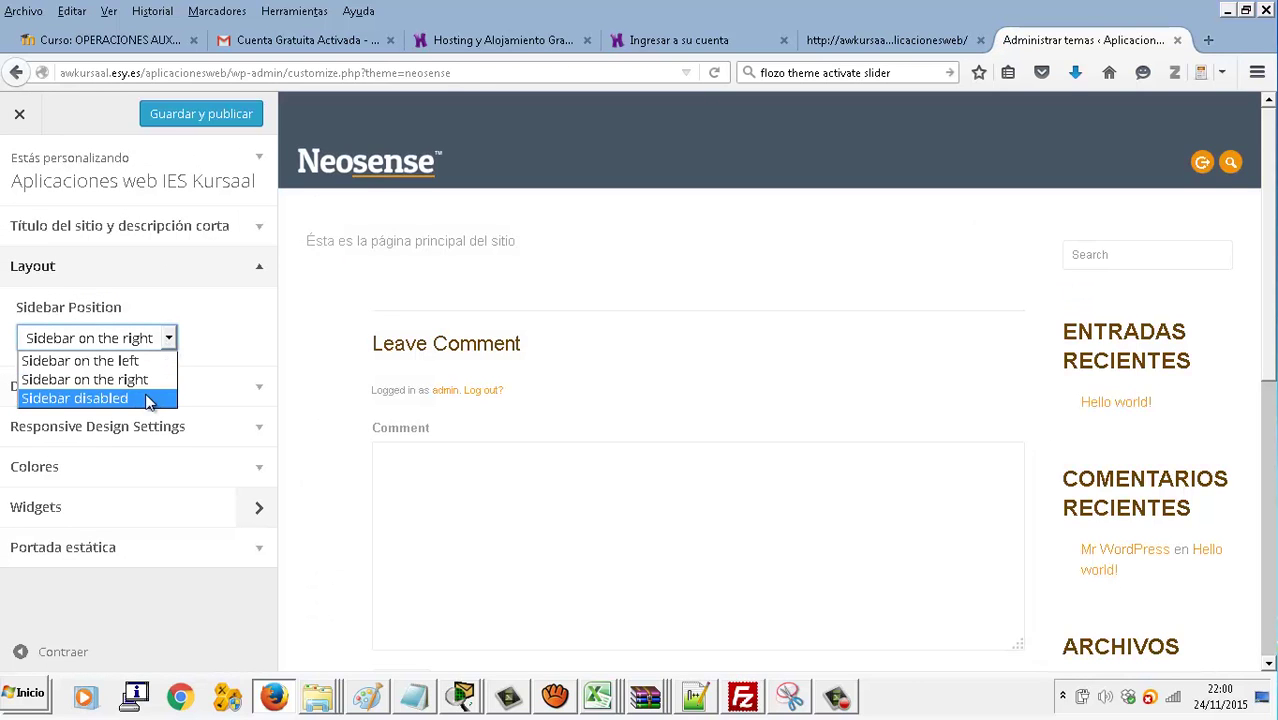
click(142, 364)
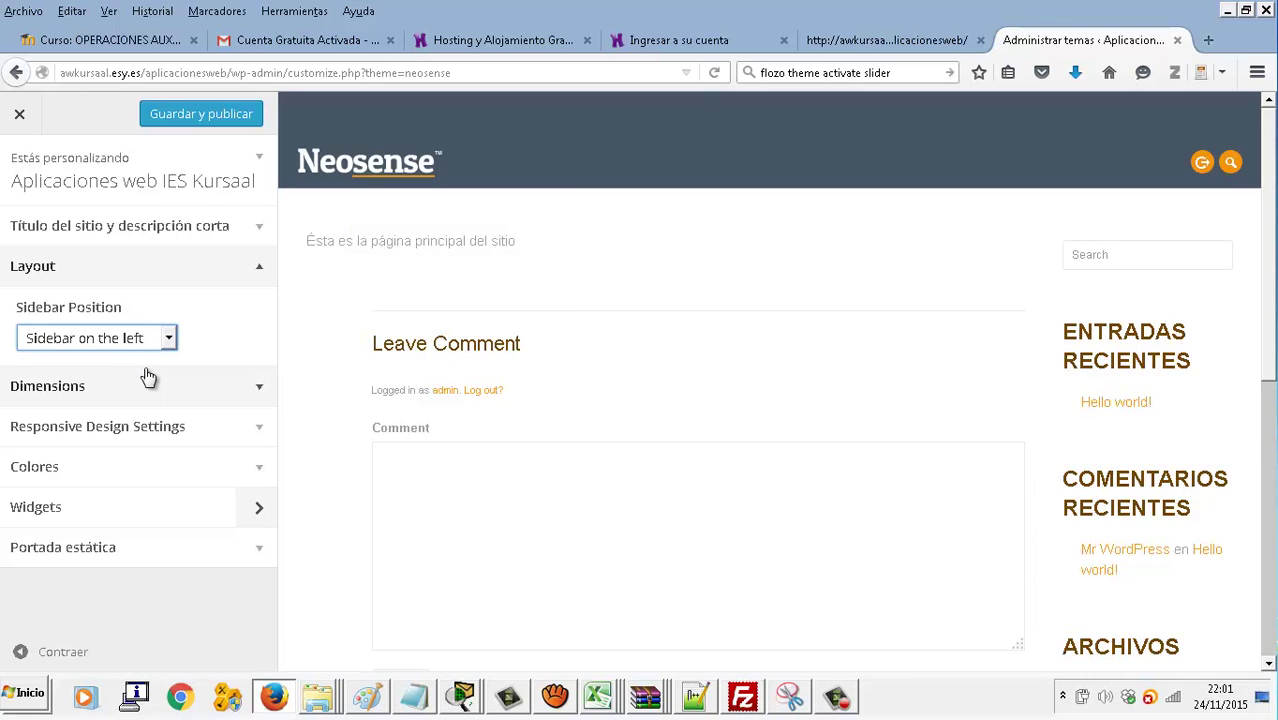
click(150, 340)
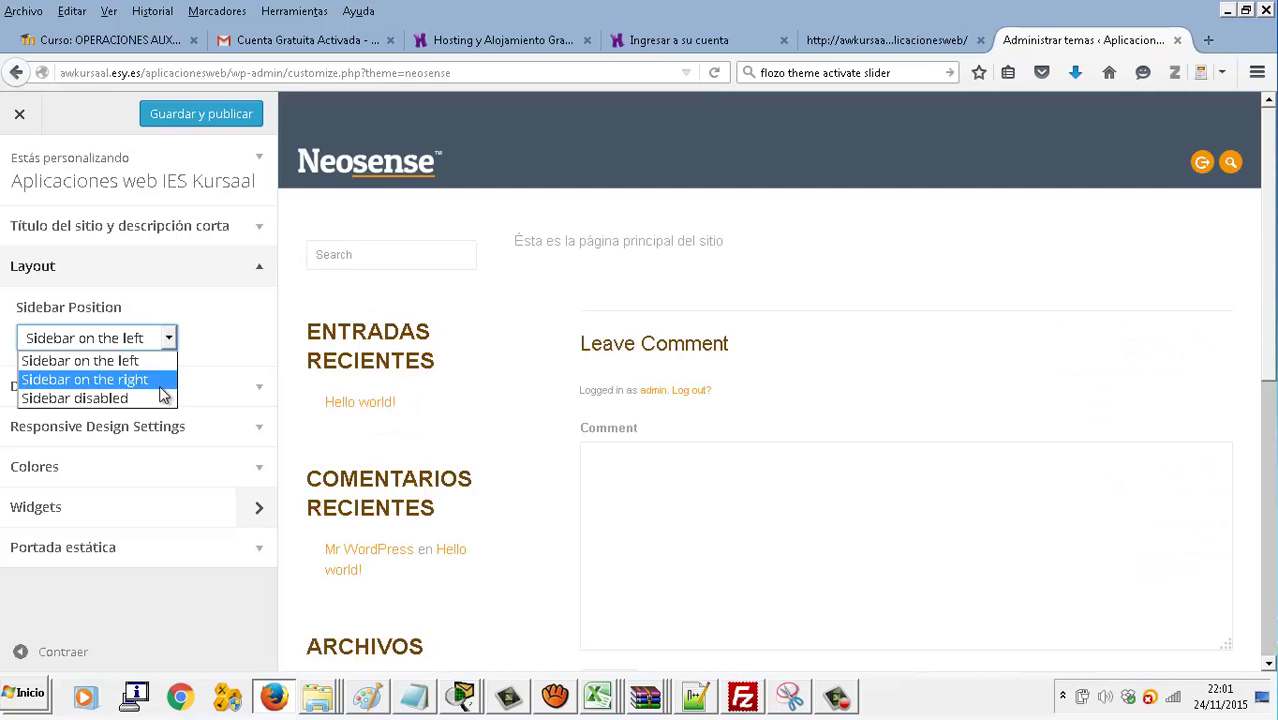
click(160, 378)
Review the Dimensions, Colores, Responsive Design Settings and Portada estática sections of the customizer
click(157, 386)
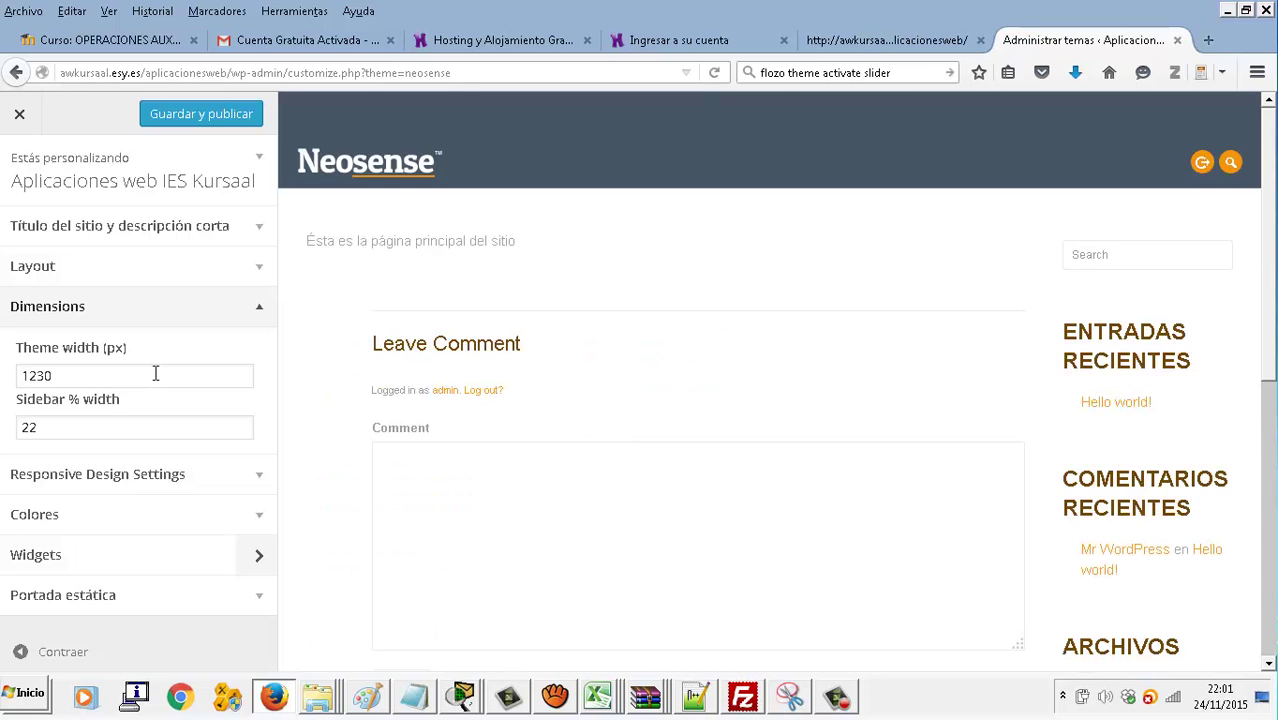
click(191, 513)
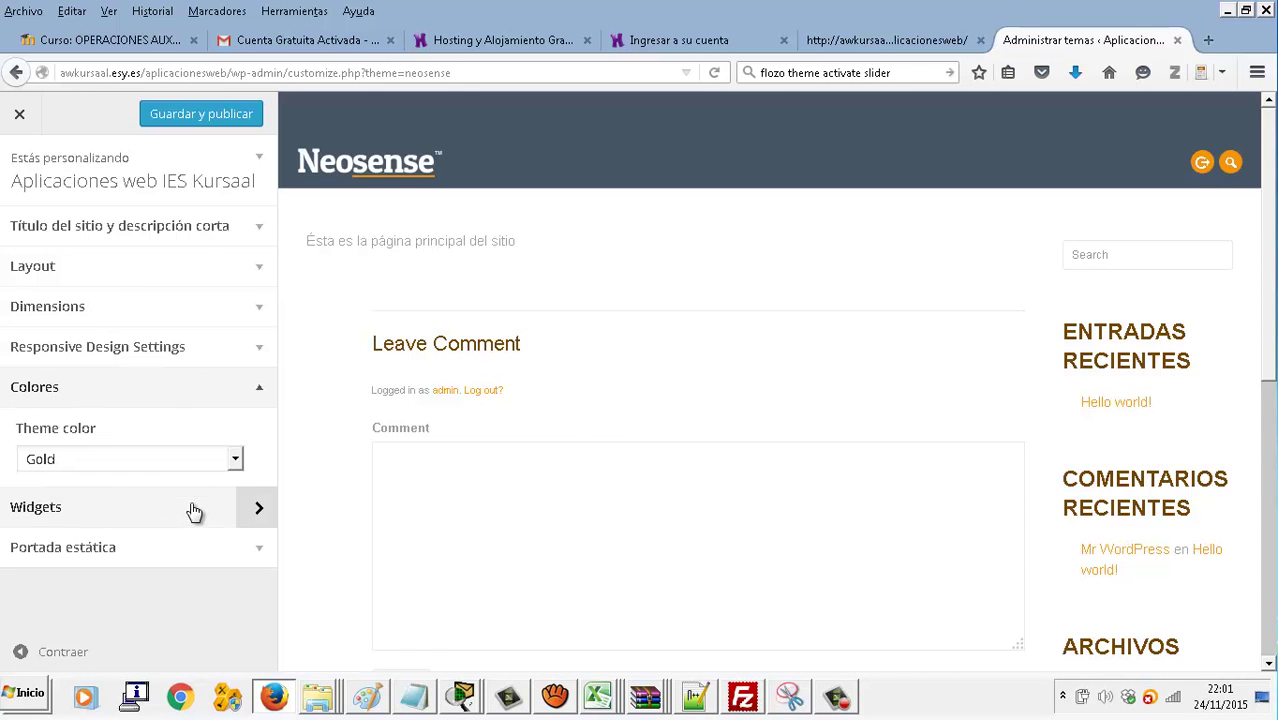
click(241, 355)
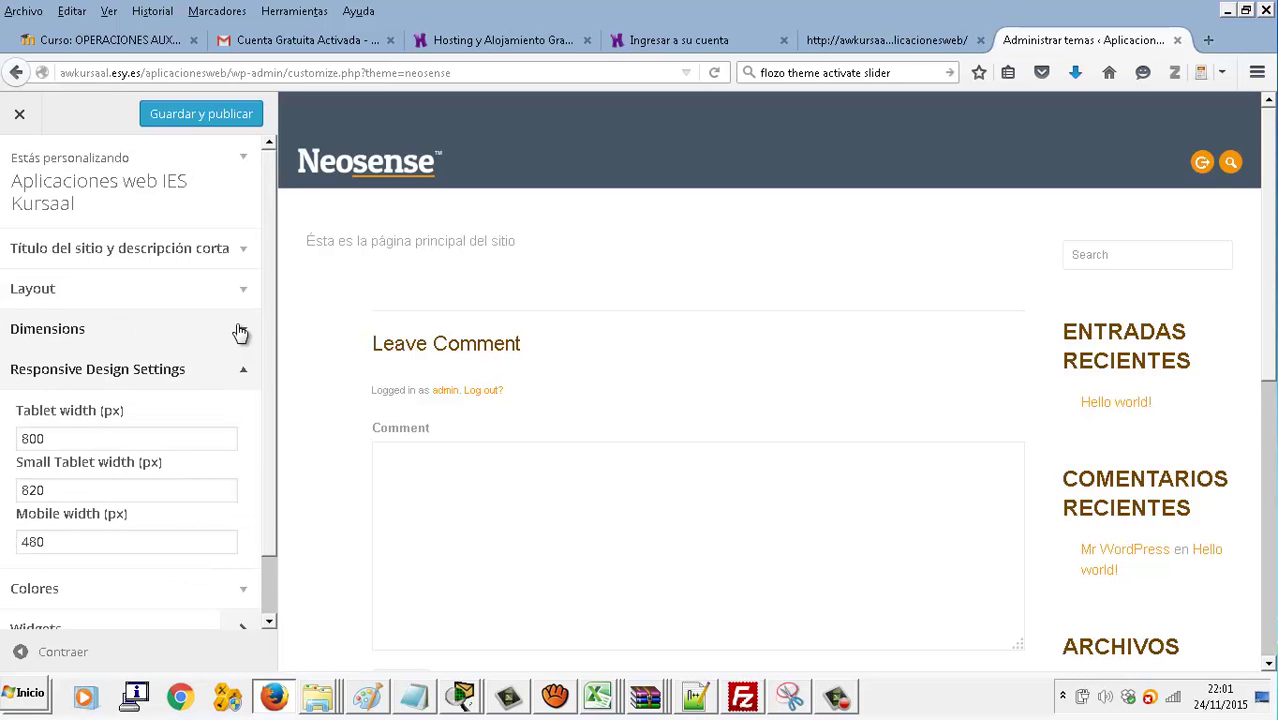
scroll(240, 334, down, 1)
click(247, 617)
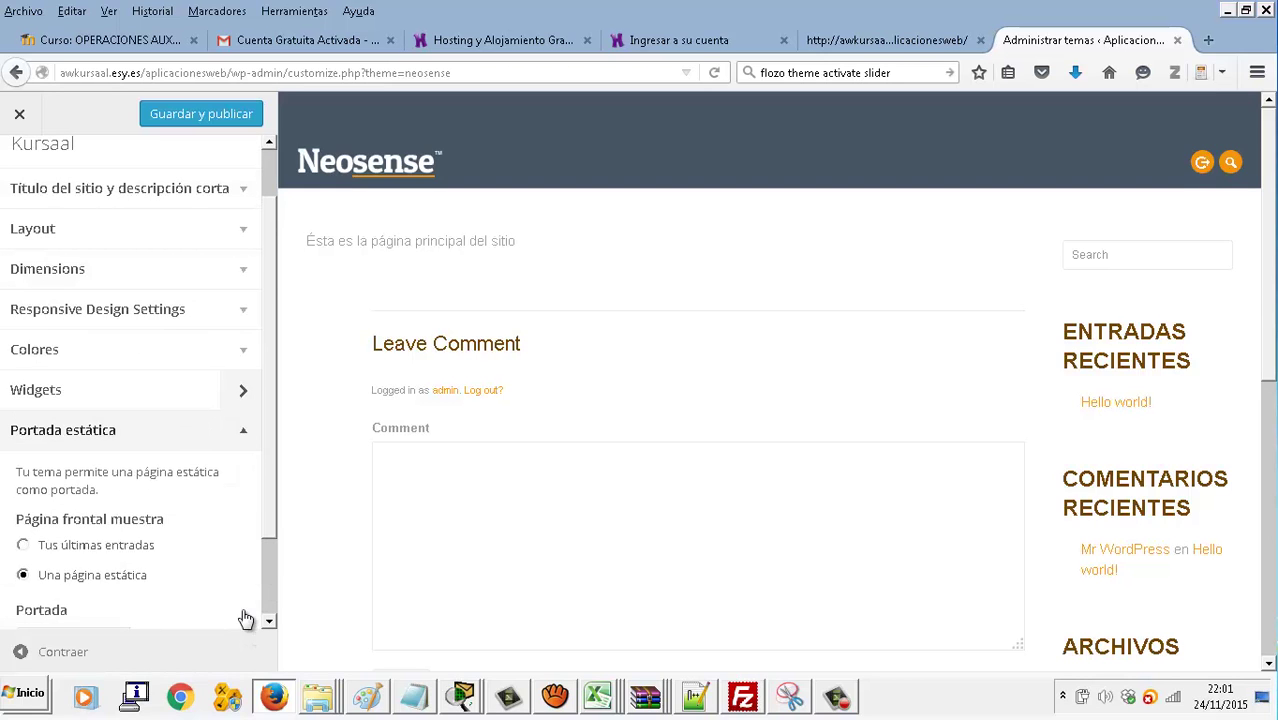
scroll(117, 579, down, 2)
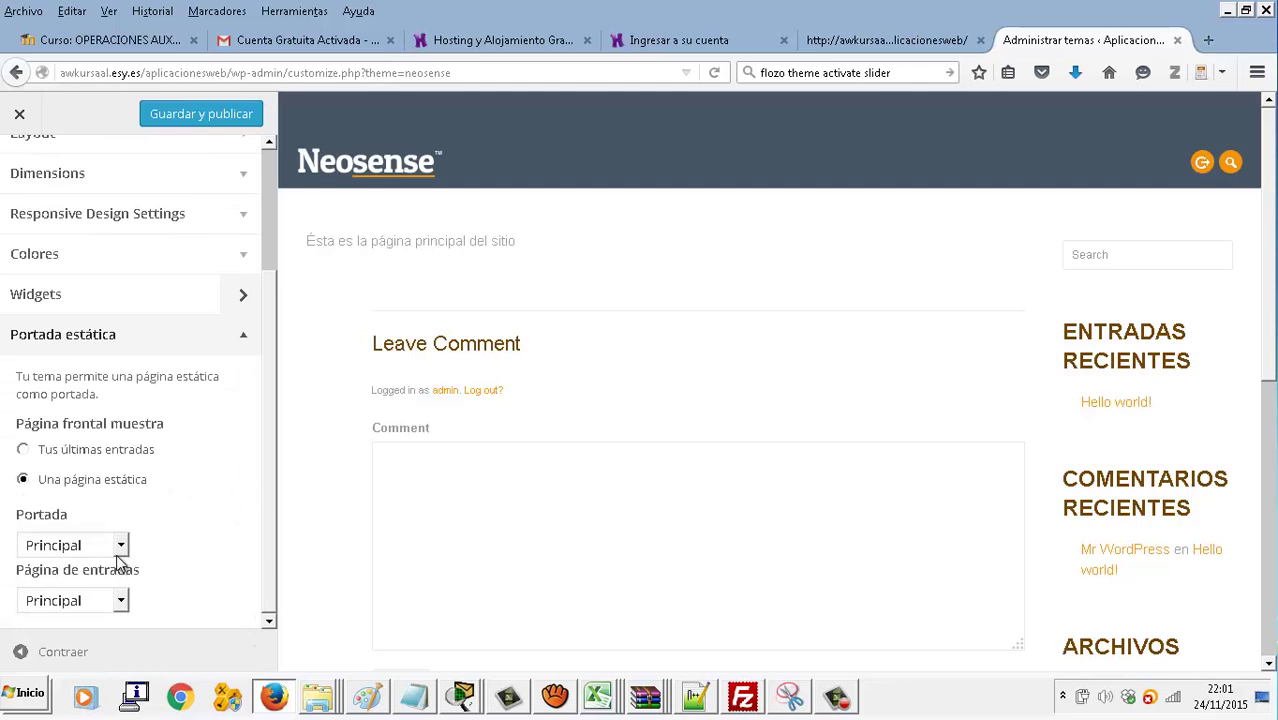
scroll(116, 554, up, 3)
Save and publish the customizer changes, and close the customizer
click(200, 116)
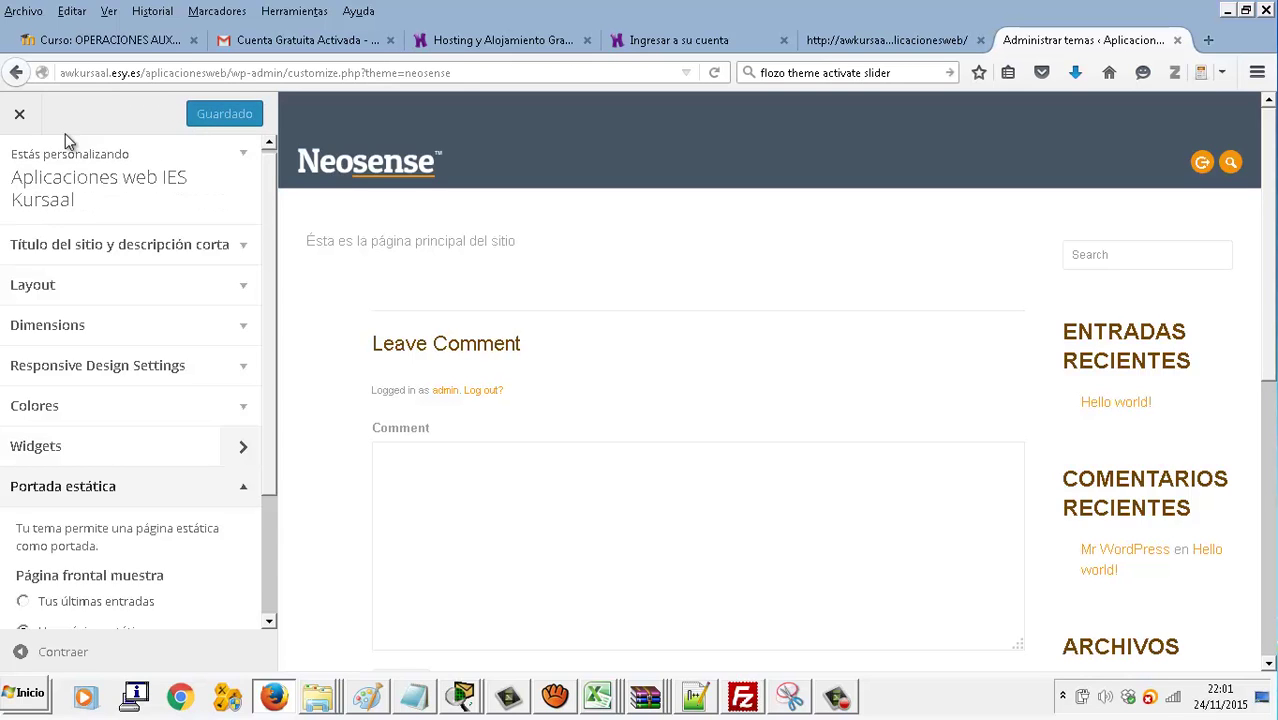
click(20, 118)
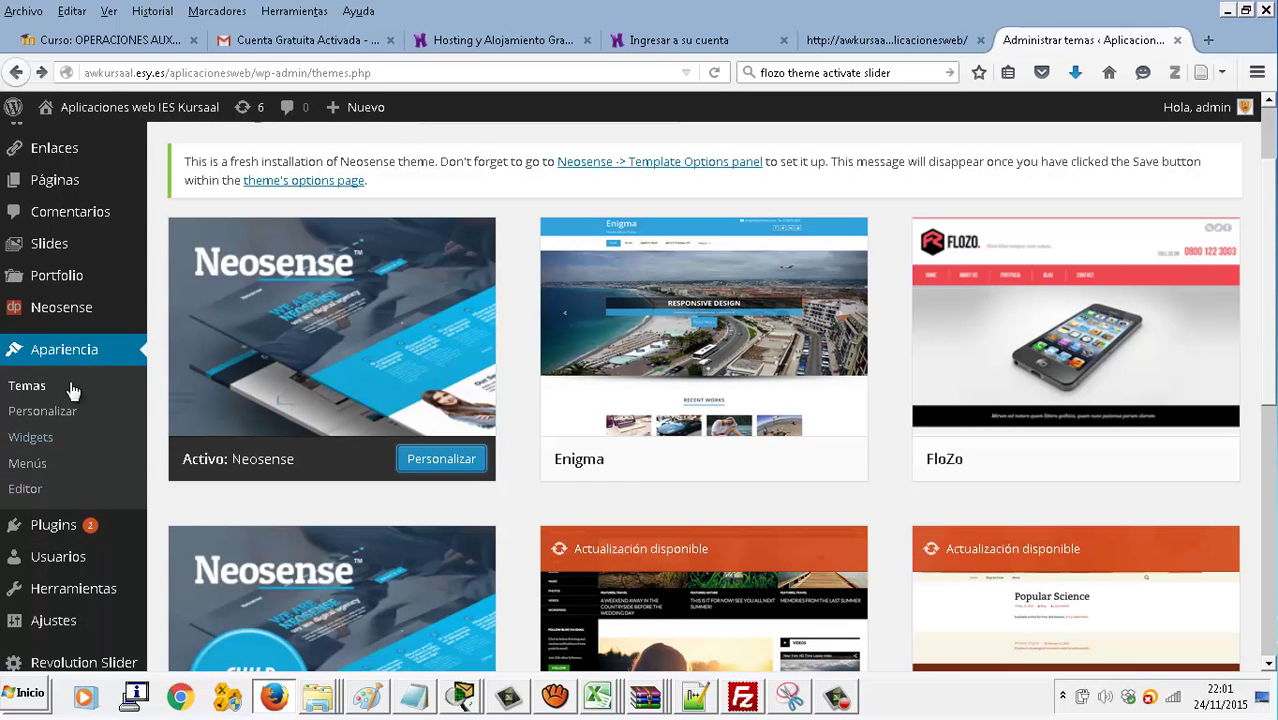
Open the Neosense template options in the dashboard and examine the General Options and Layout settings
click(72, 312)
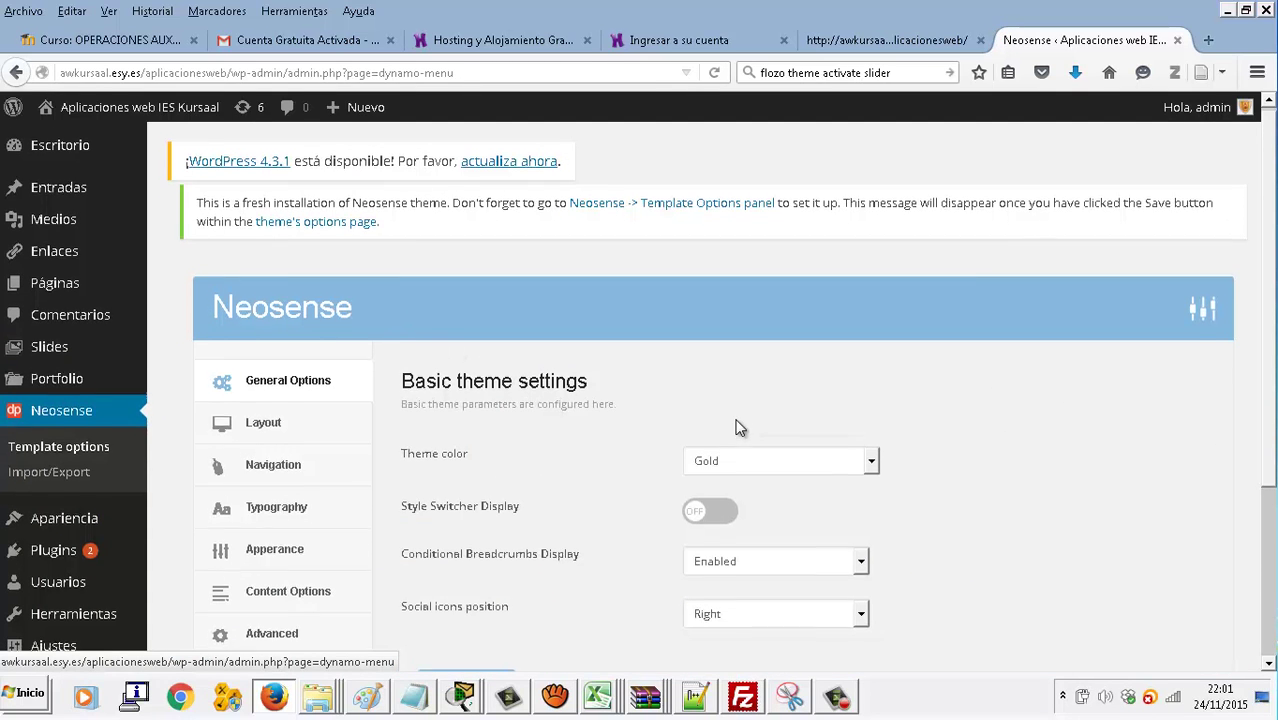
scroll(740, 420, down, 2)
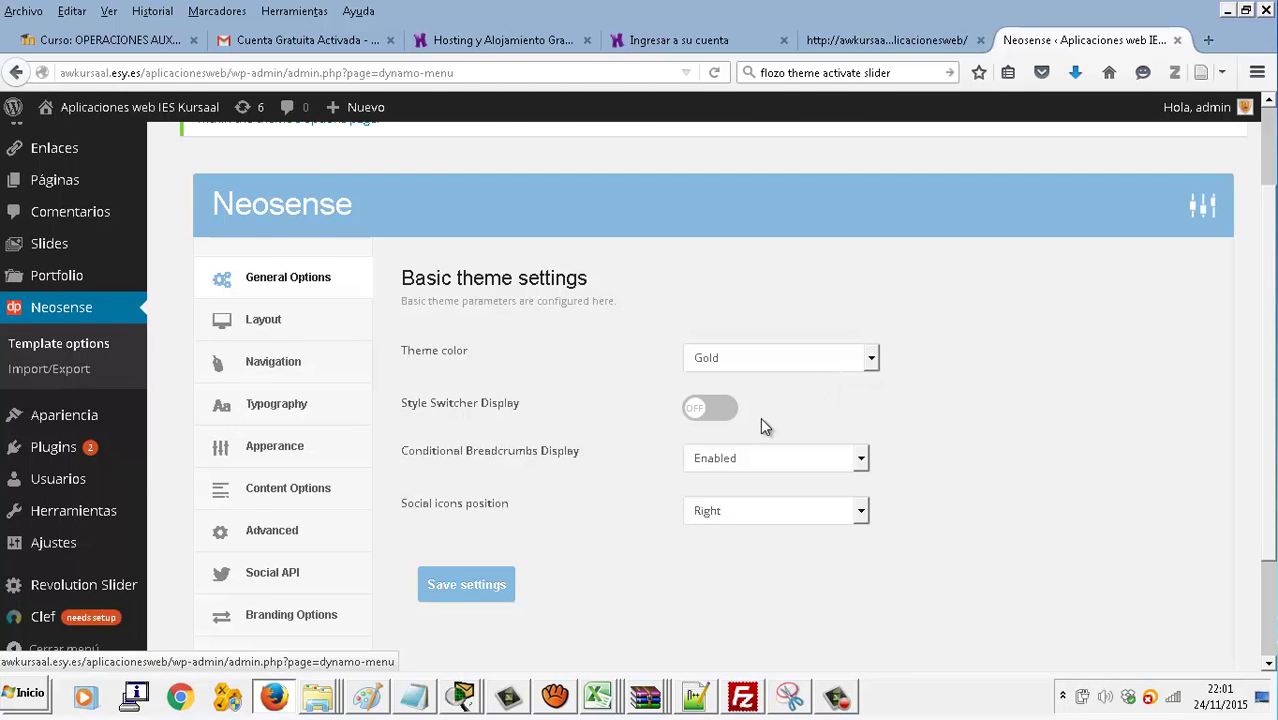
scroll(800, 494, down, 2)
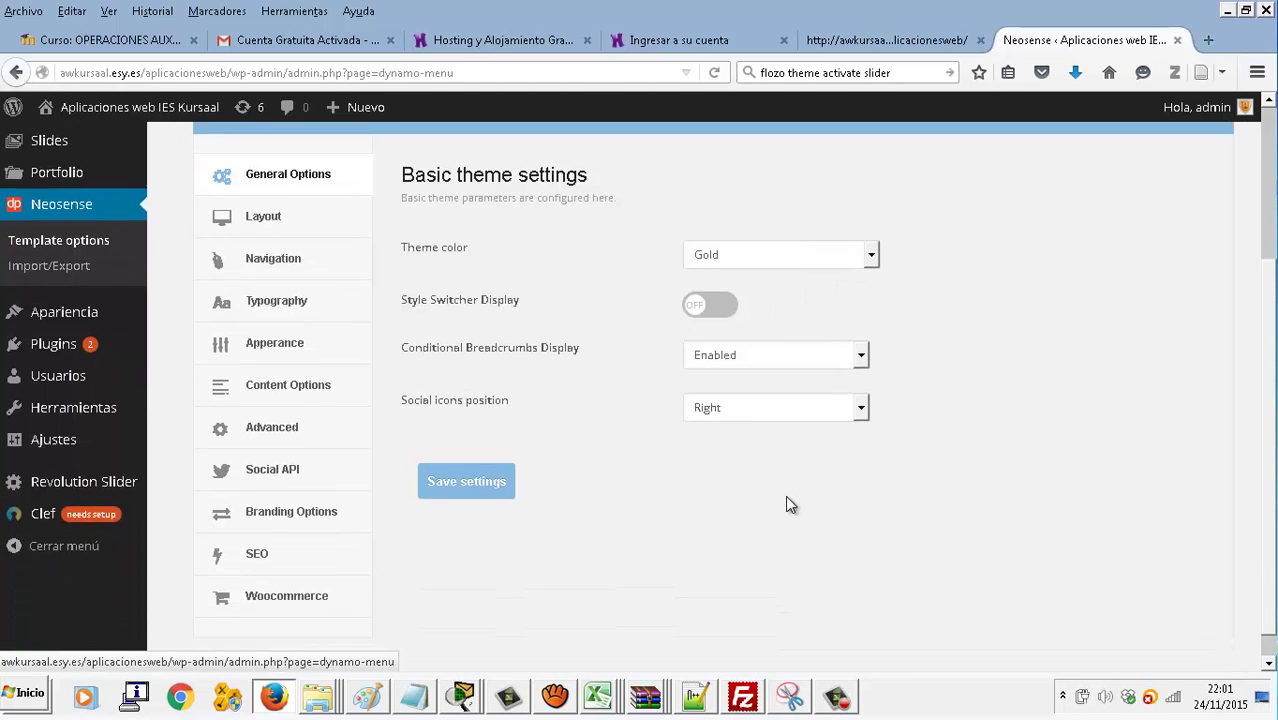
click(294, 213)
scroll(813, 374, down, 6)
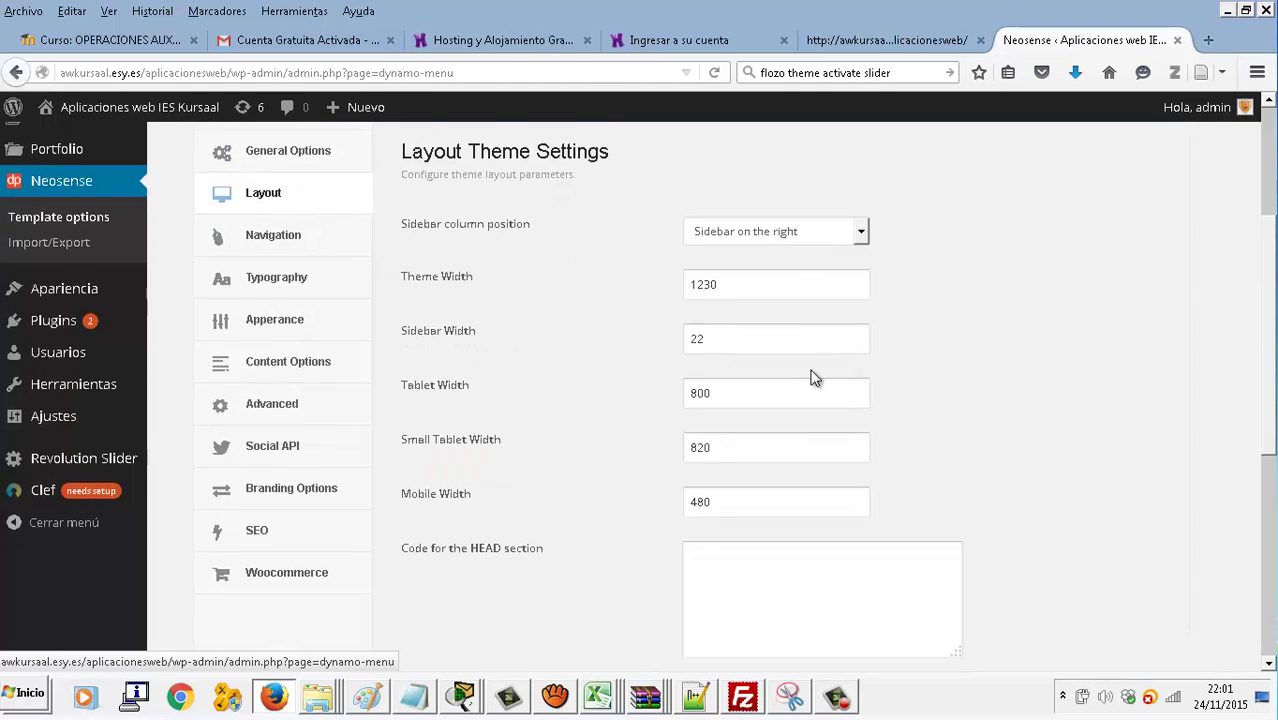
scroll(812, 376, down, 3)
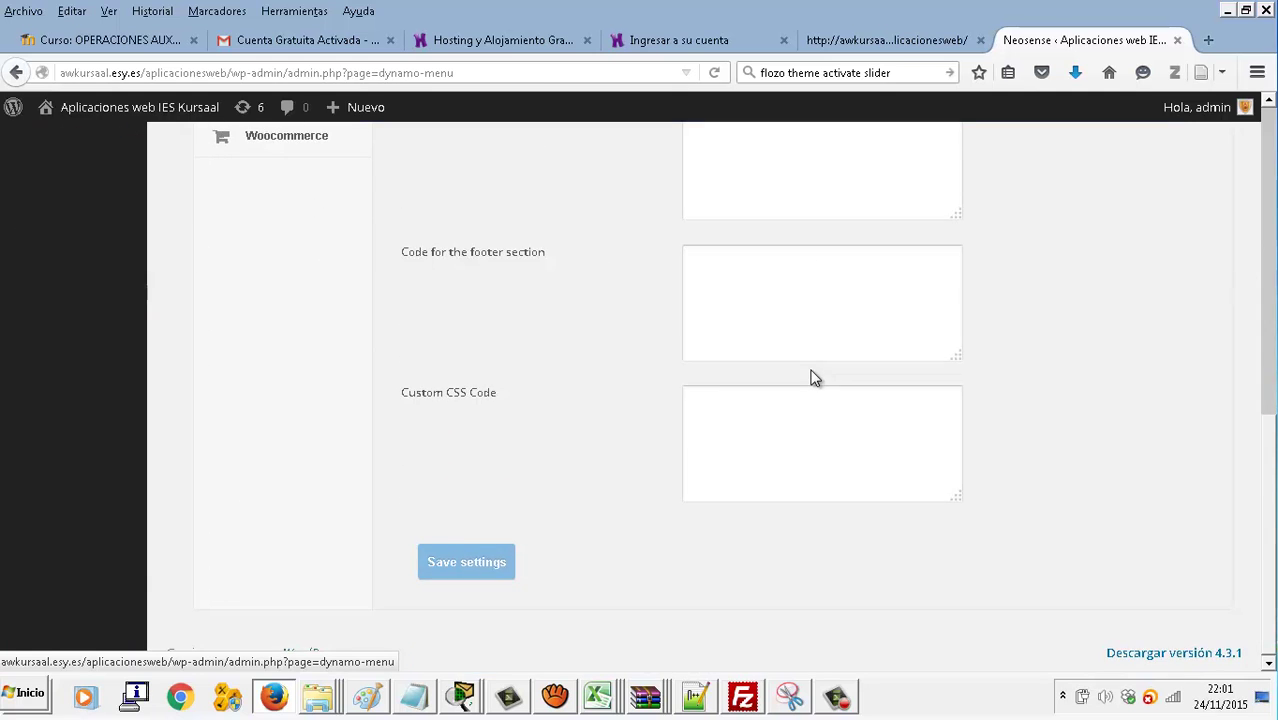
scroll(812, 372, up, 4)
scroll(812, 370, up, 4)
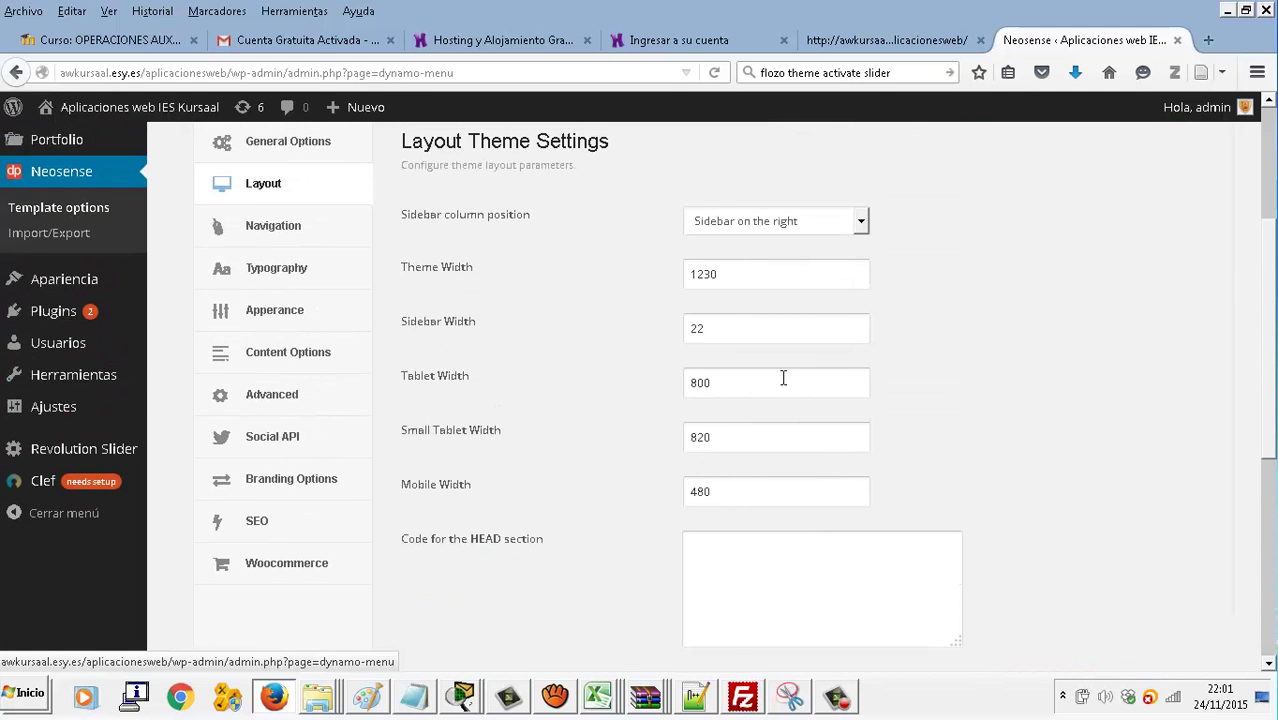
Examine the main menu and footer menu options in the theme's Navigation settings
click(245, 228)
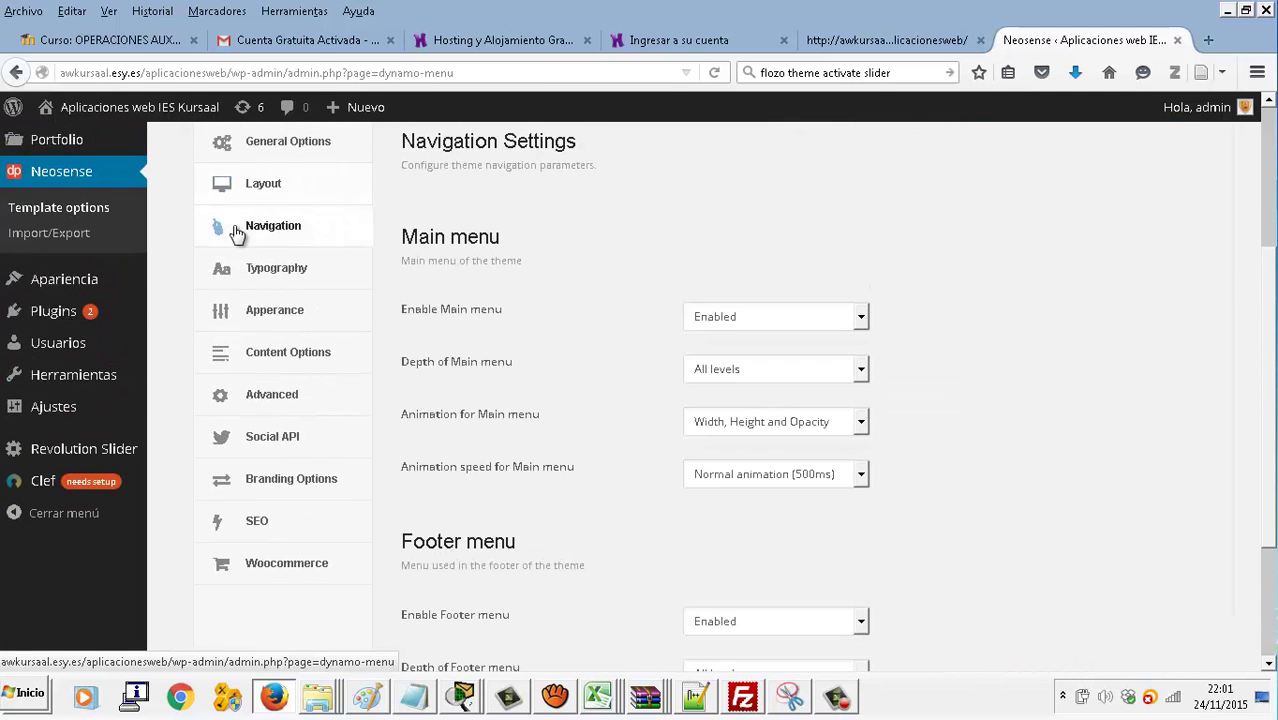
click(783, 323)
click(783, 323)
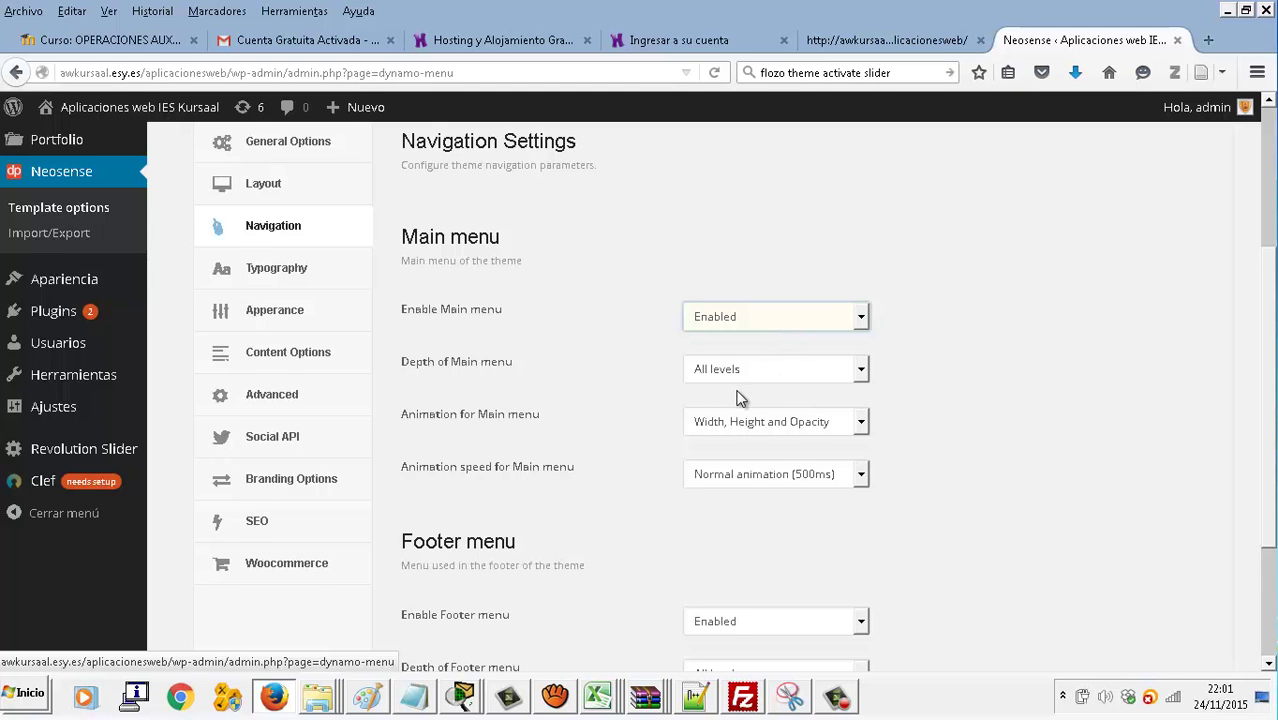
scroll(637, 412, down, 3)
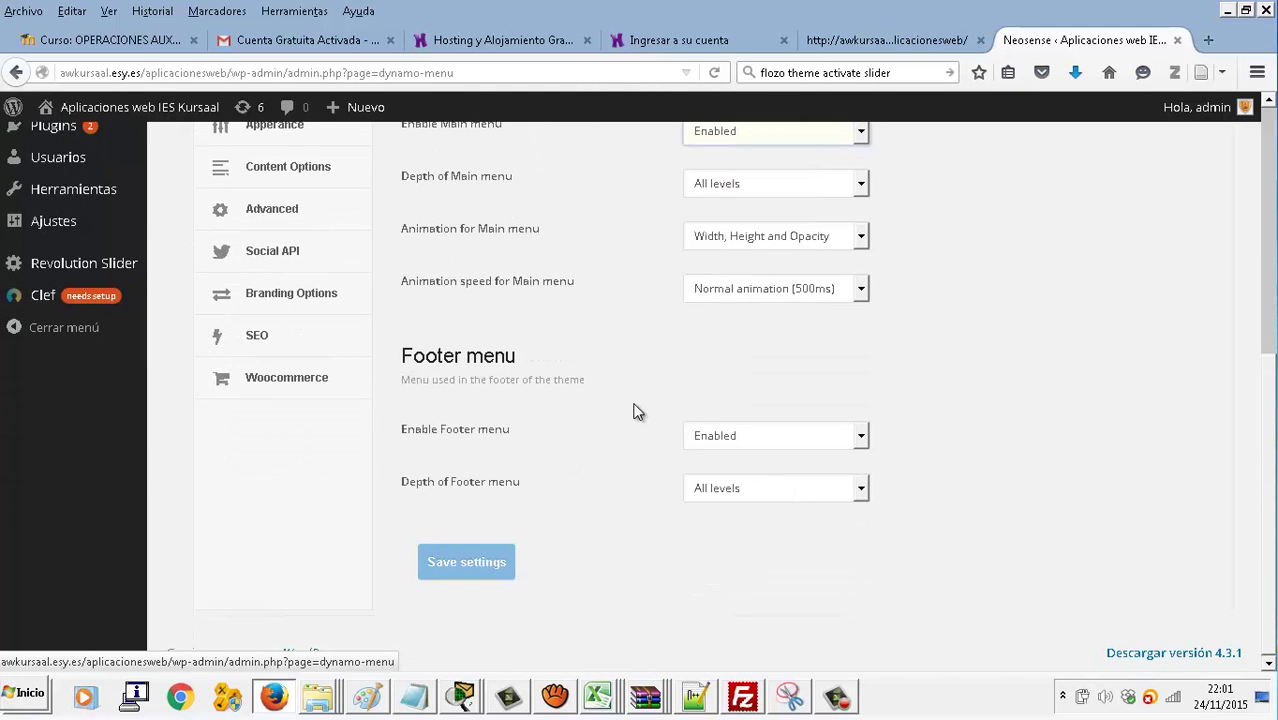
scroll(633, 411, up, 3)
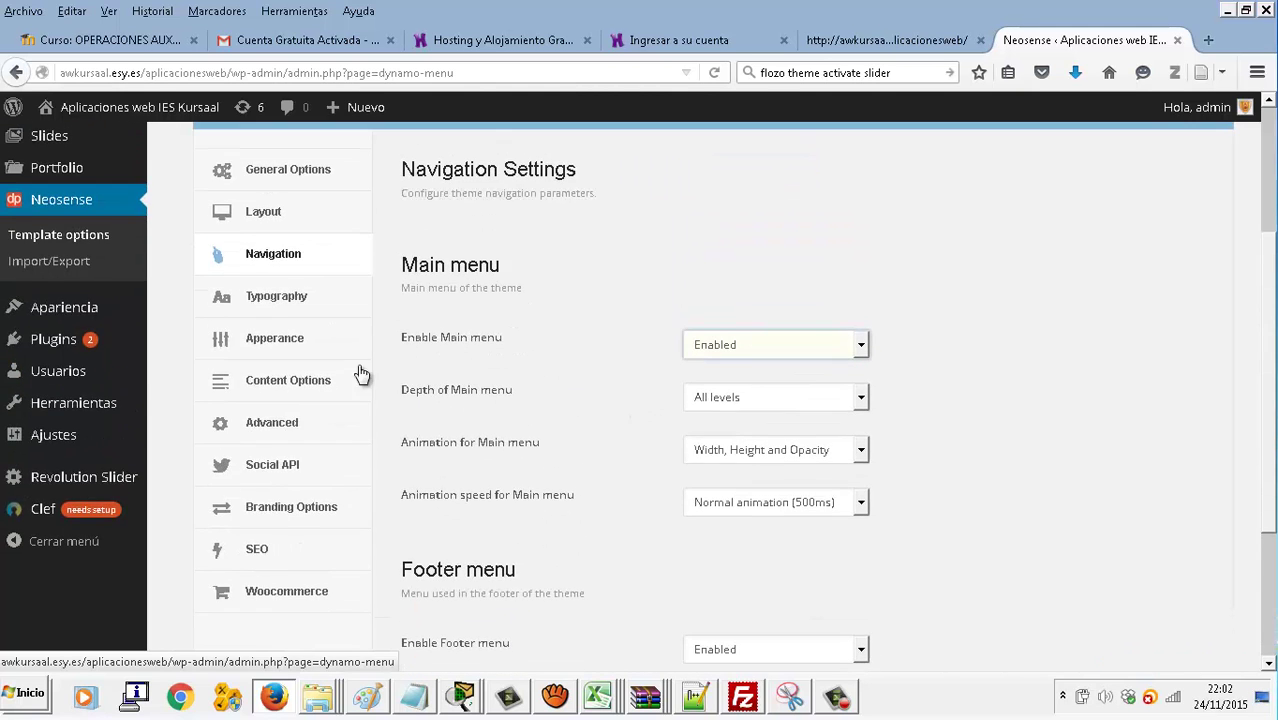
Check the body font sources in the Typography settings, and choose Georgia as the body font family
click(277, 313)
click(862, 286)
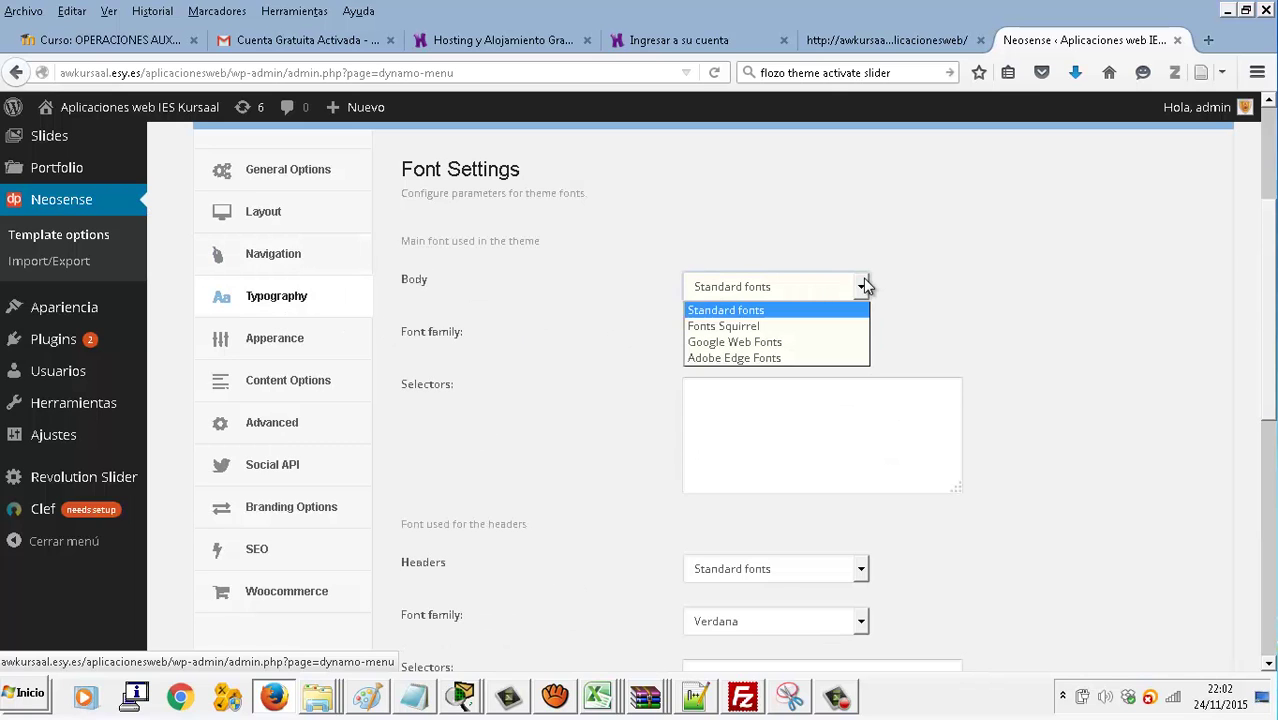
click(863, 286)
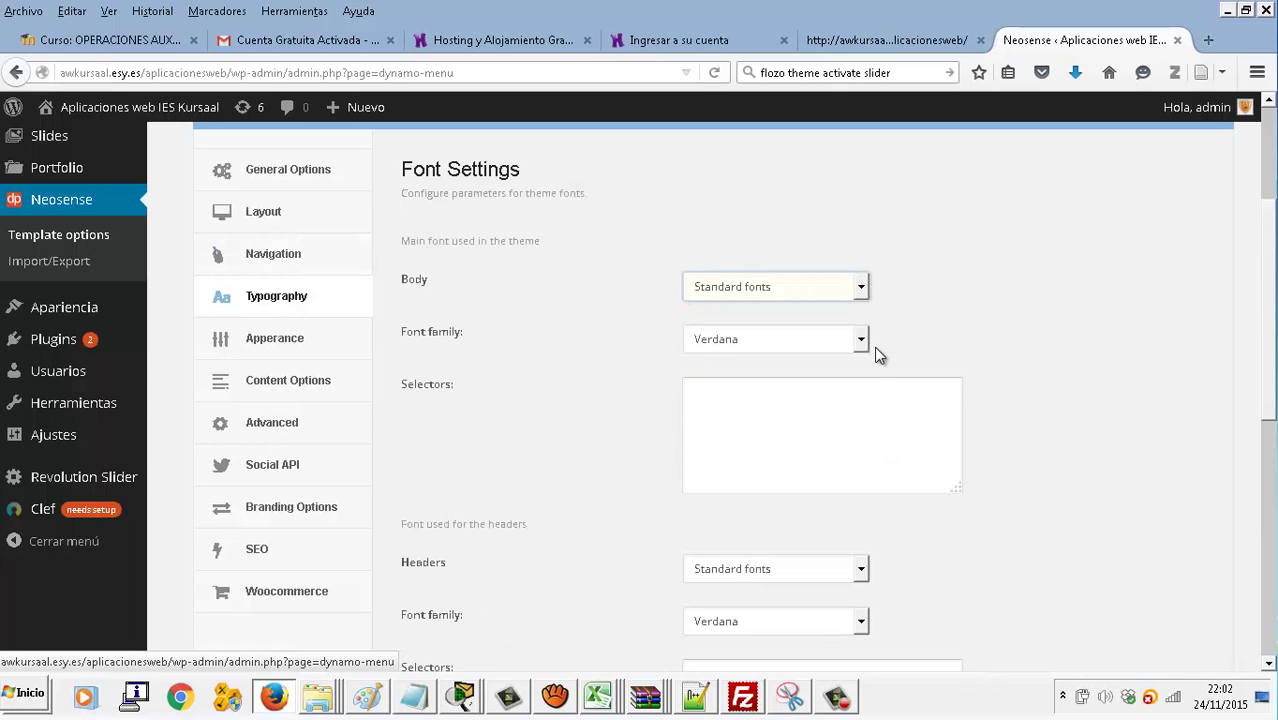
click(862, 340)
click(836, 379)
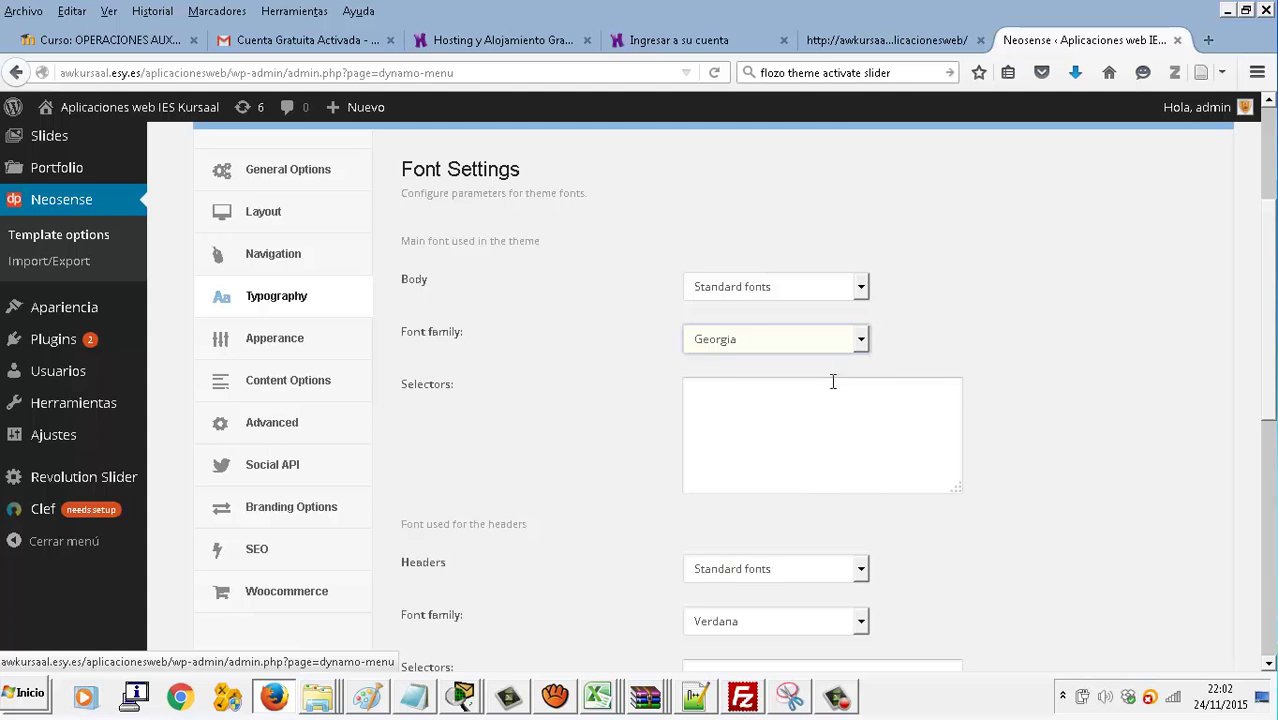
Examine the font settings for the headers and the other theme elements
scroll(690, 372, down, 2)
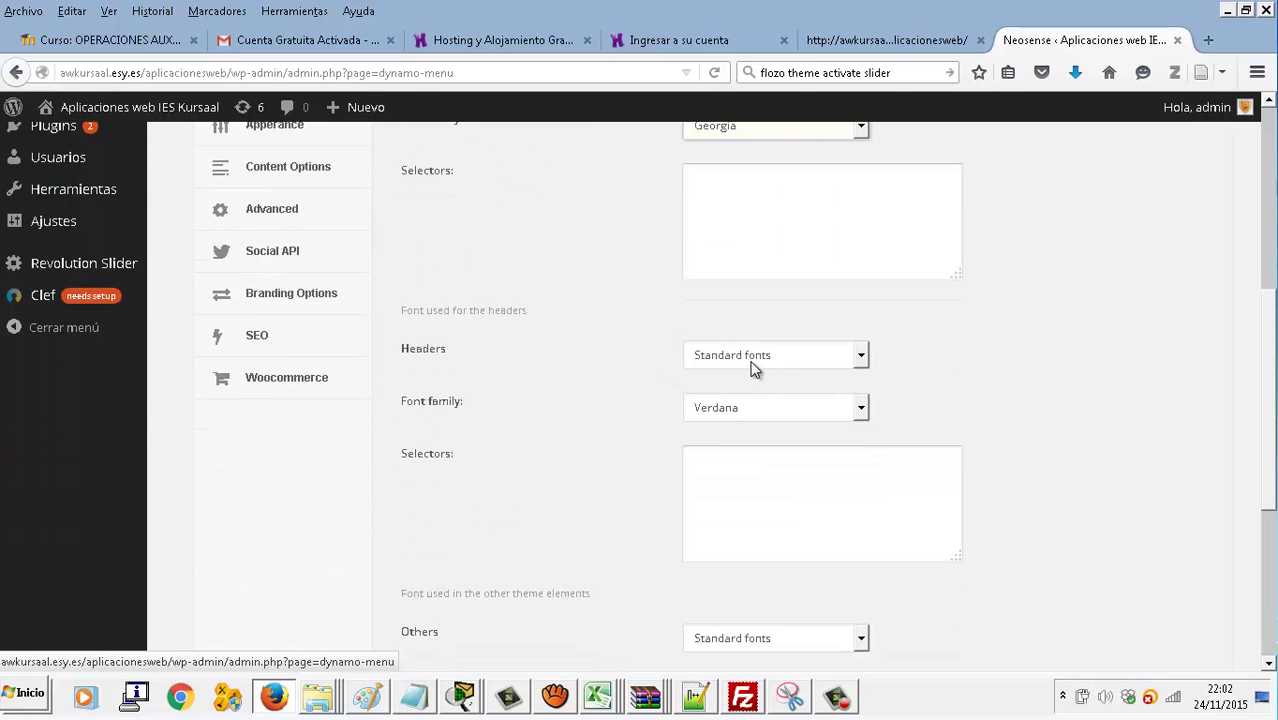
click(751, 362)
click(752, 364)
scroll(623, 427, down, 2)
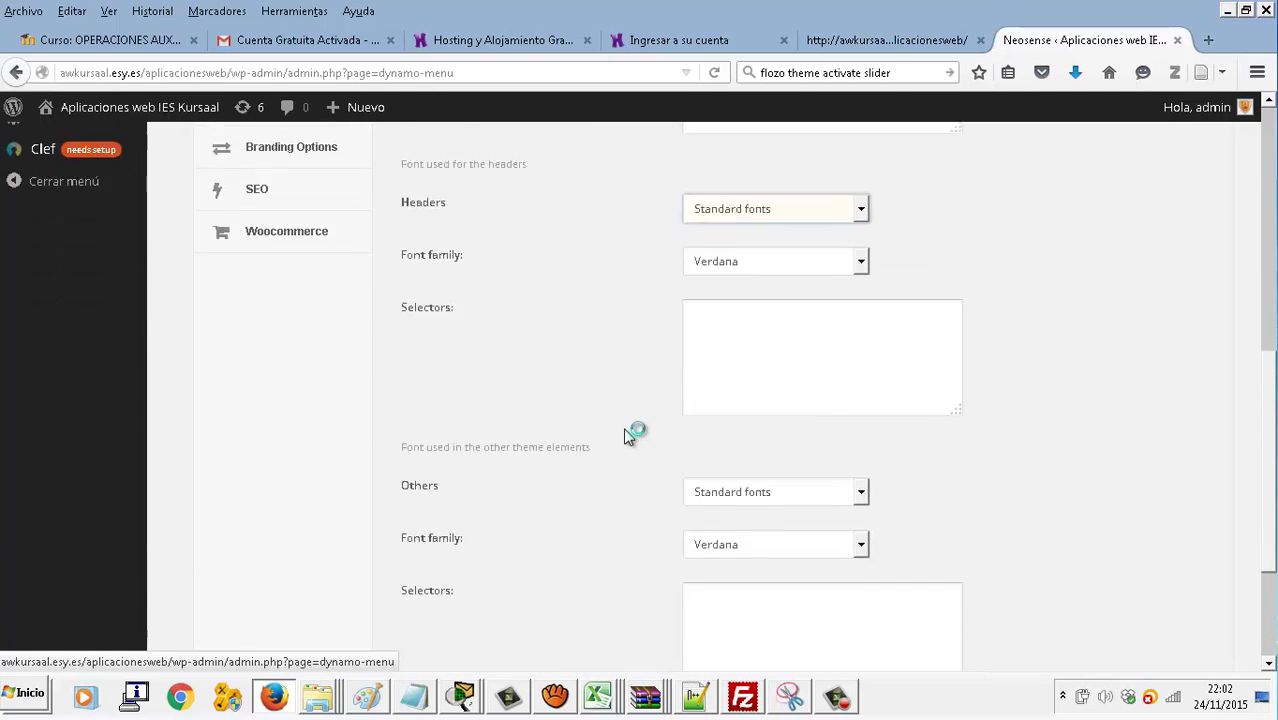
Open the theme's Apperance settings and examine the general style and the slideshow and header area style options
scroll(623, 427, up, 4)
click(240, 347)
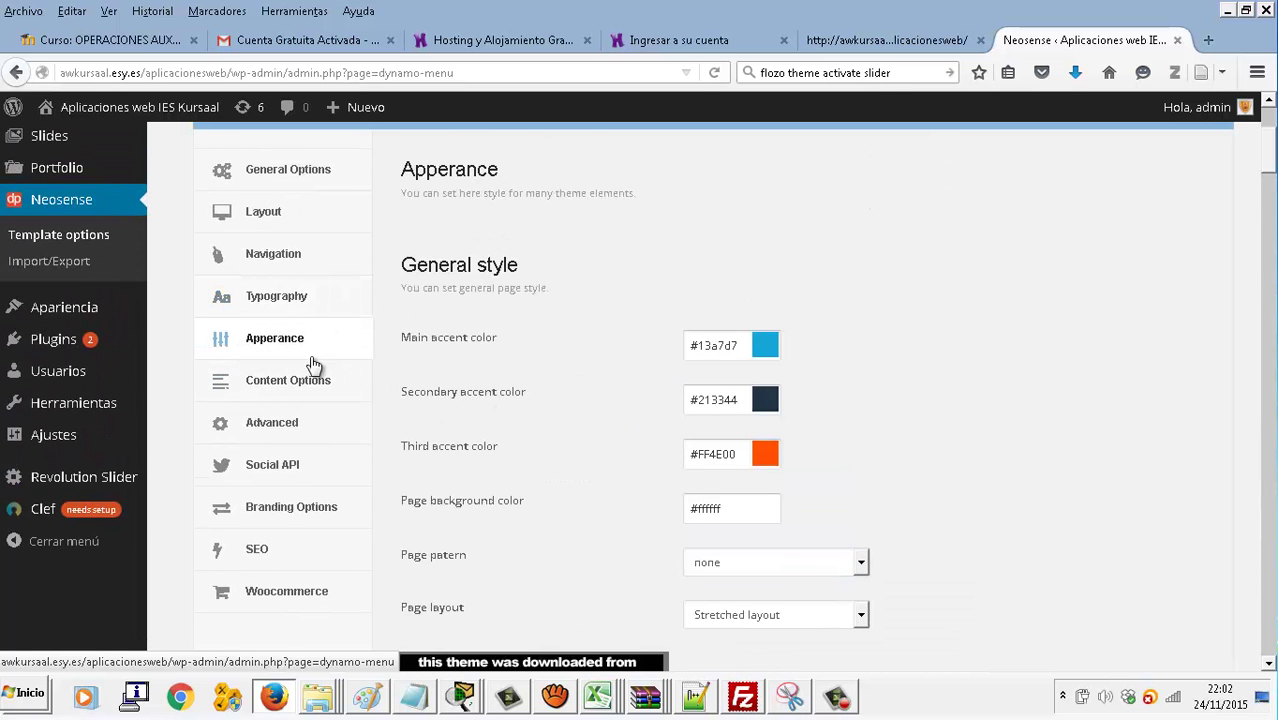
scroll(545, 333, down, 5)
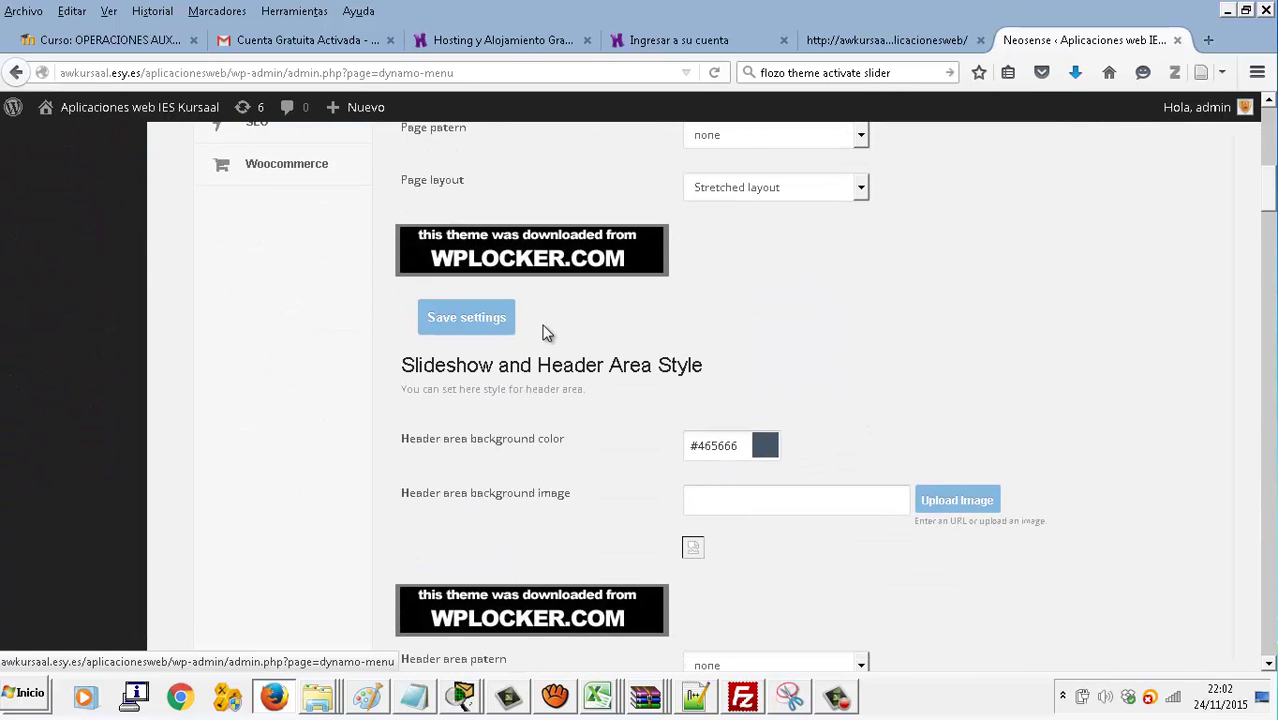
scroll(545, 333, up, 3)
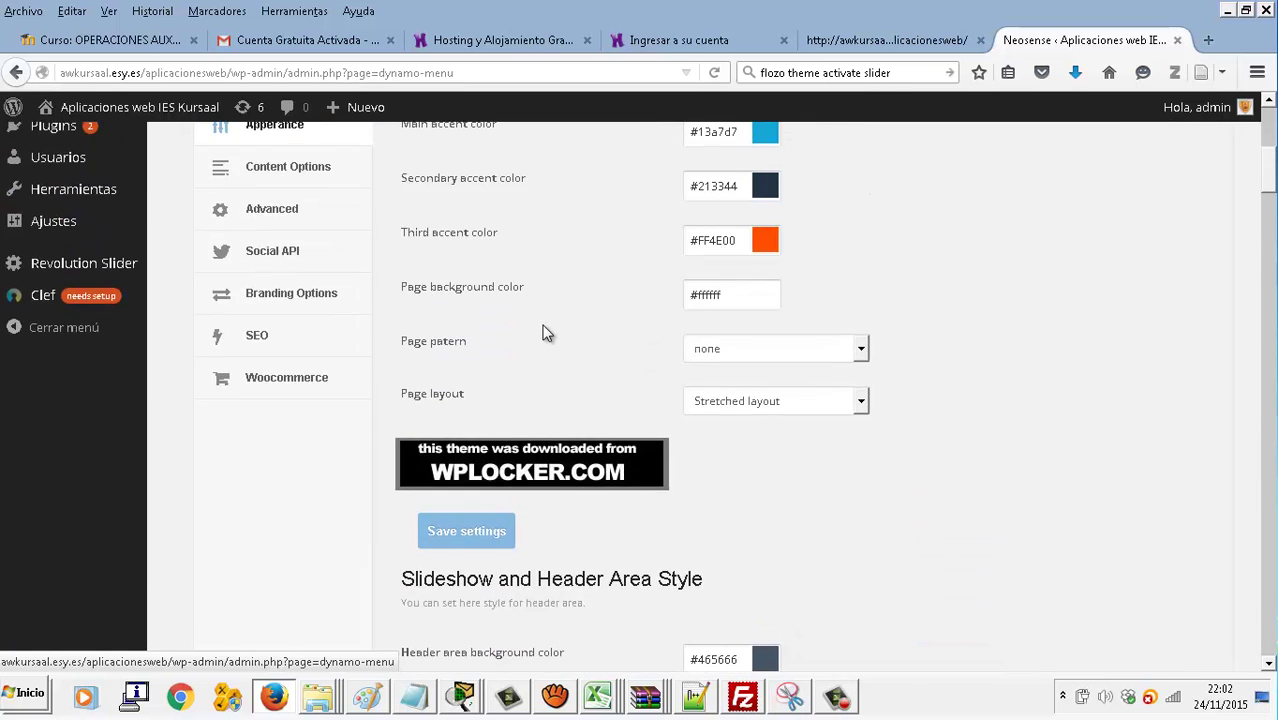
scroll(545, 333, down, 3)
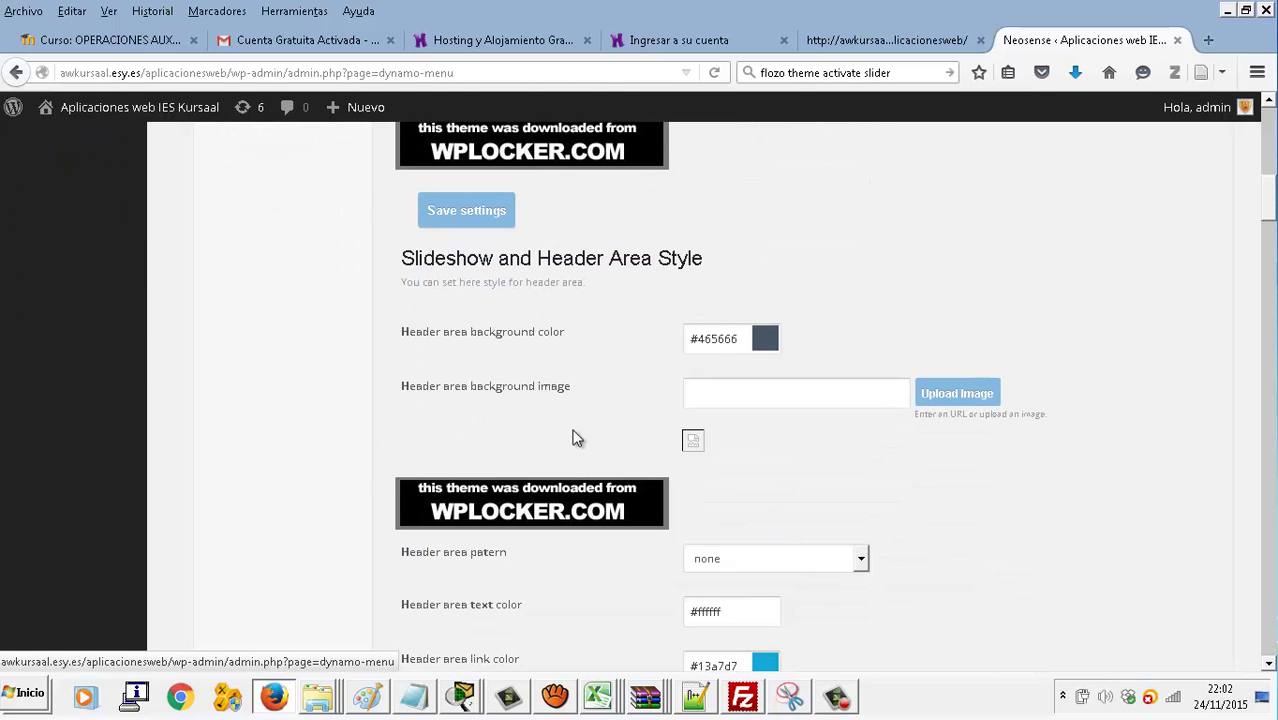
scroll(572, 438, up, 6)
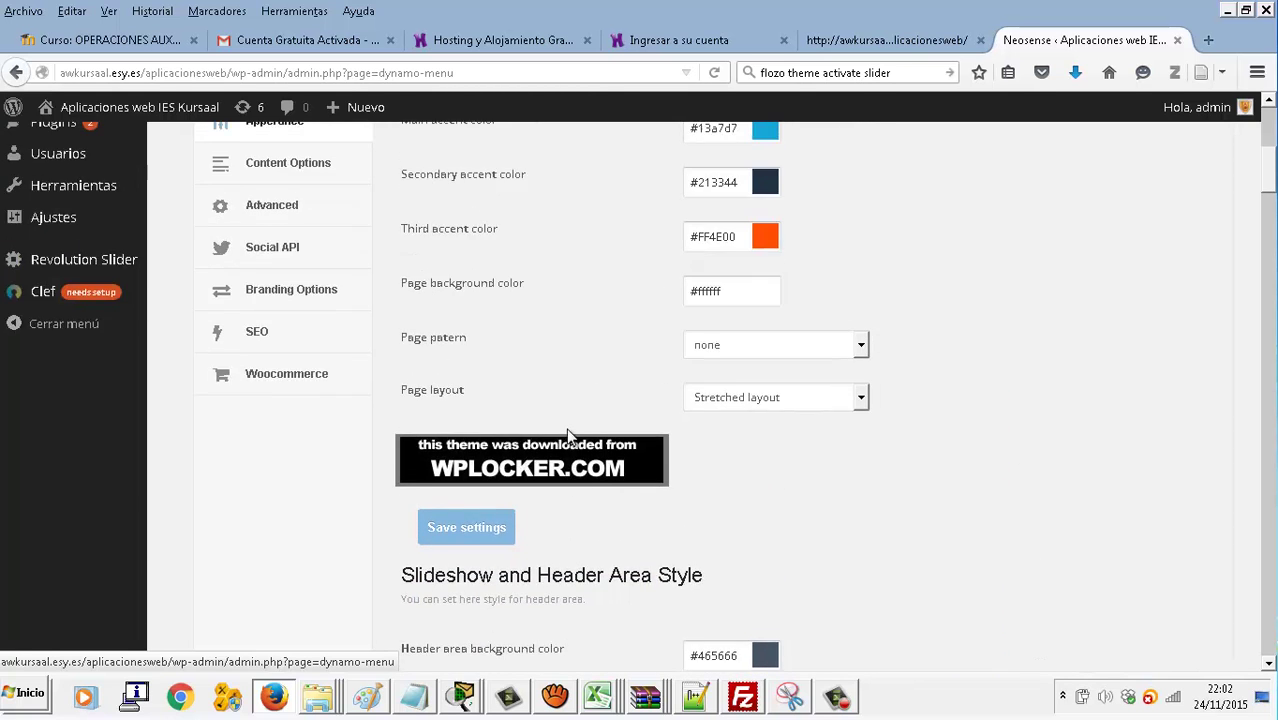
scroll(565, 430, down, 3)
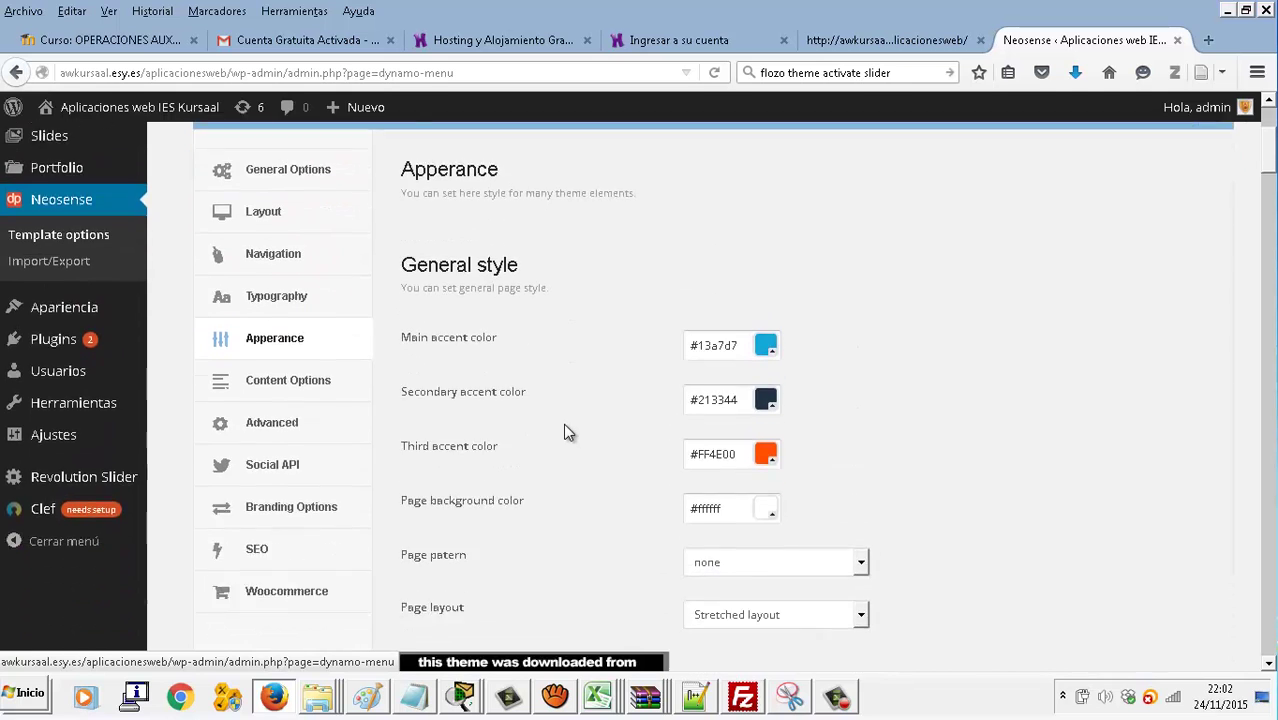
Examine the header, top bar, menu, subheader, widget area and footer style options in the Apperance settings
scroll(516, 369, down, 4)
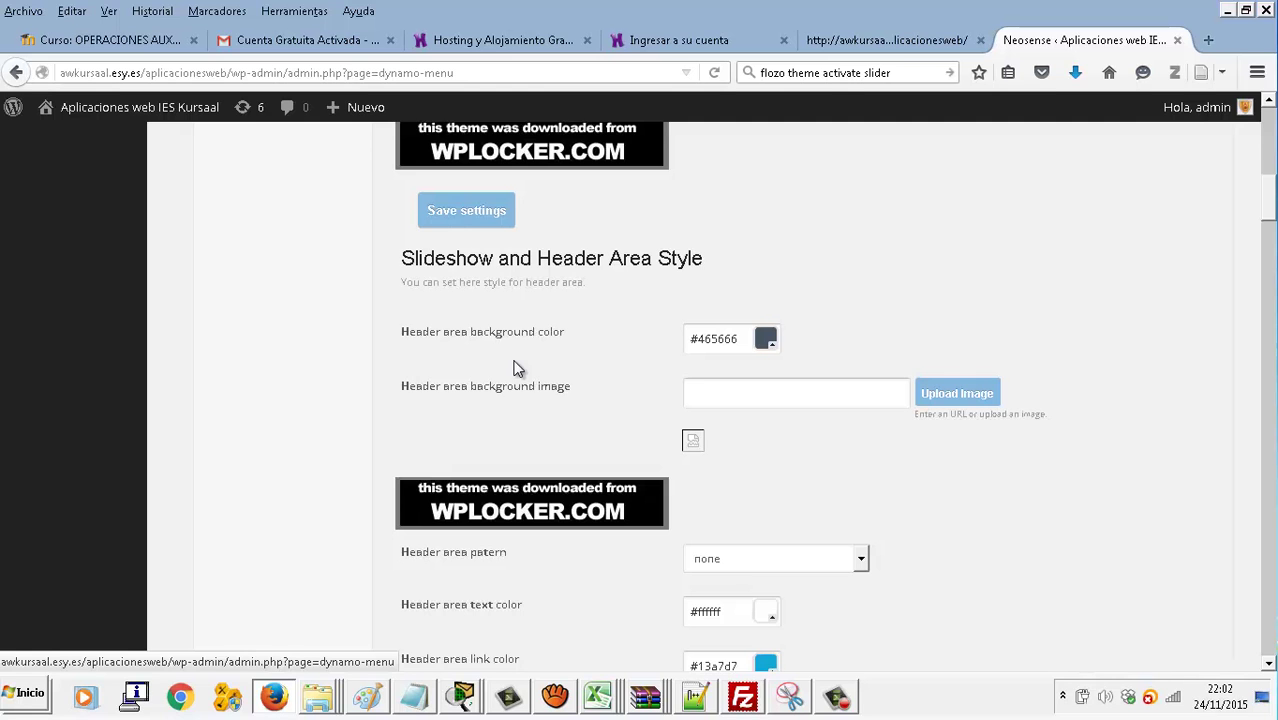
scroll(516, 369, up, 2)
scroll(516, 369, down, 7)
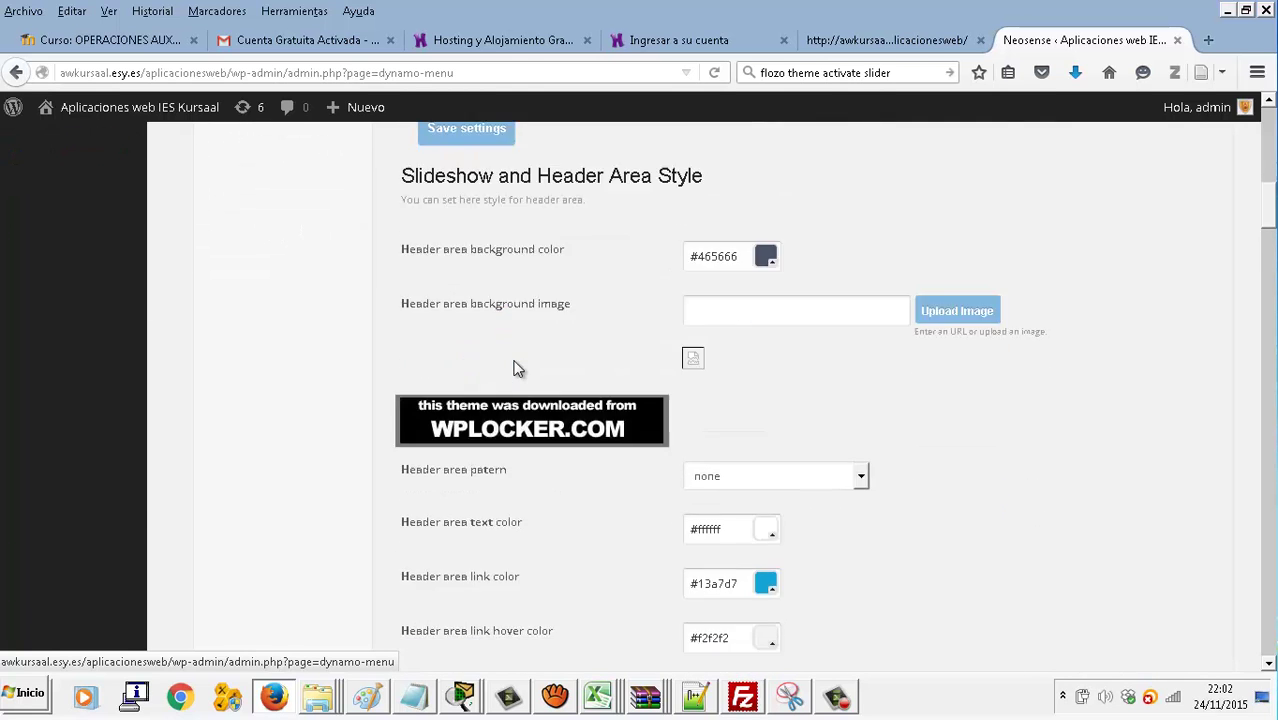
scroll(516, 369, down, 2)
scroll(516, 369, down, 7)
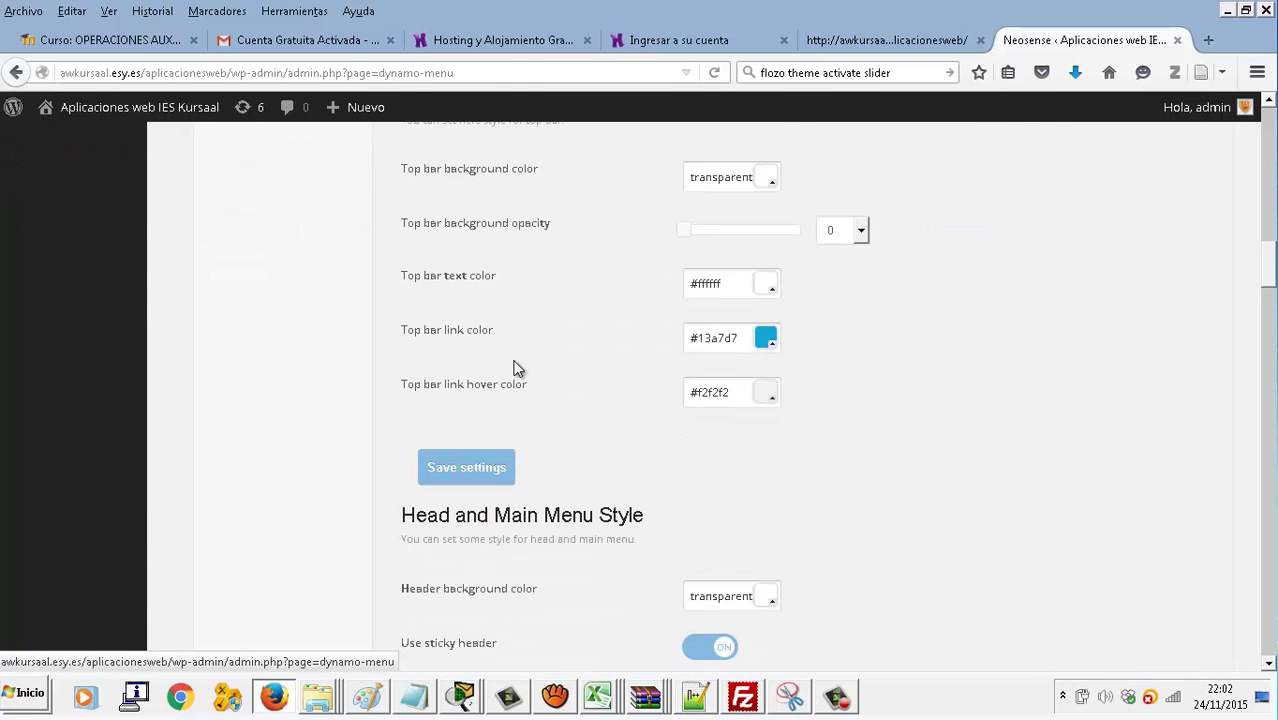
scroll(516, 369, down, 13)
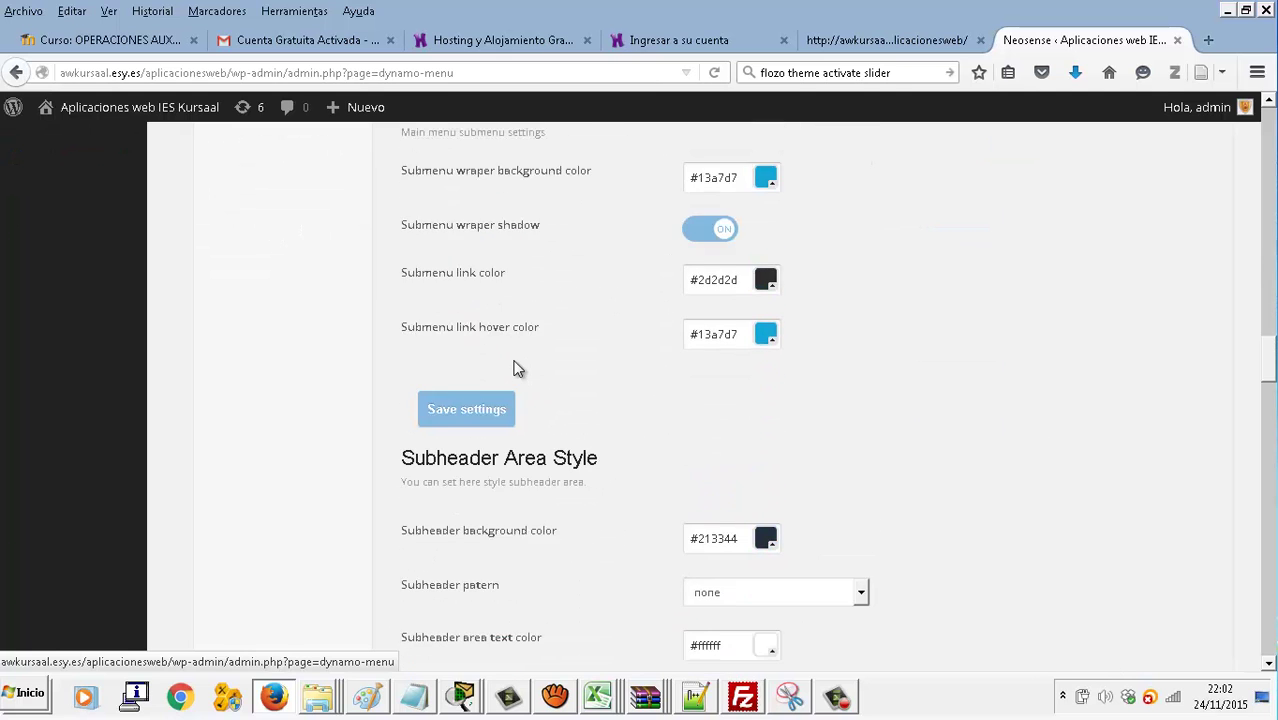
scroll(516, 369, down, 13)
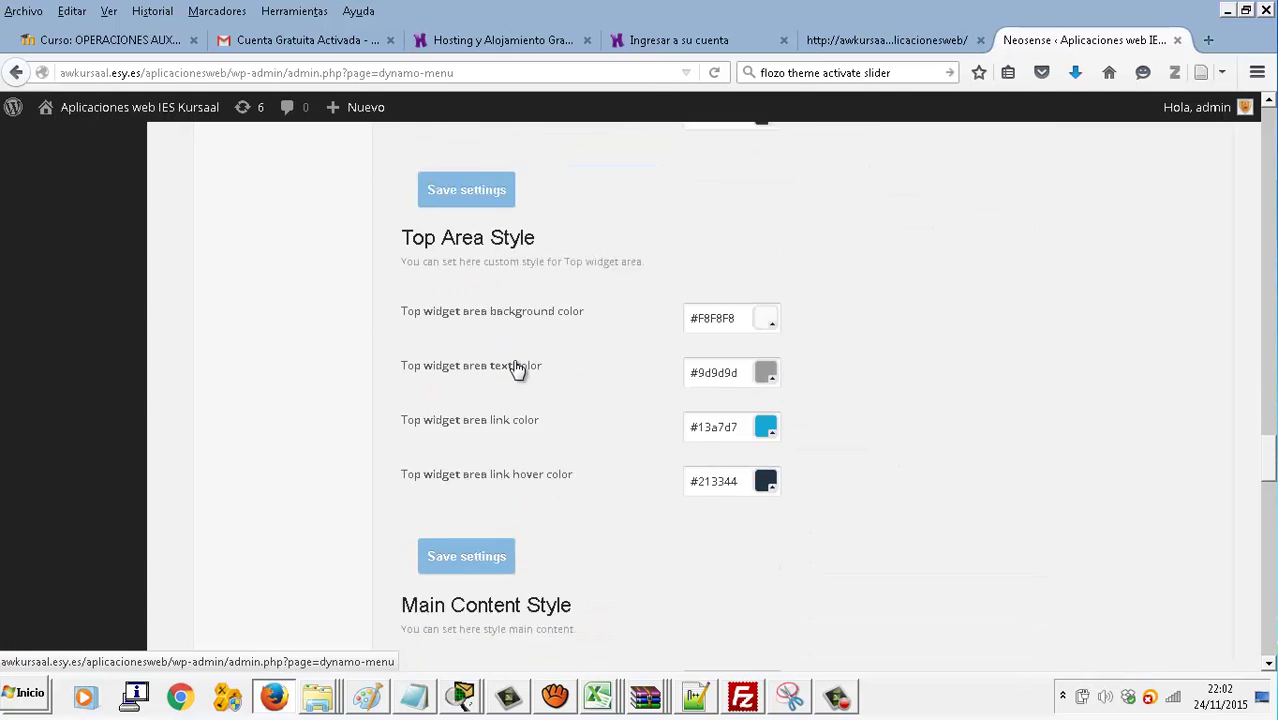
scroll(516, 369, down, 13)
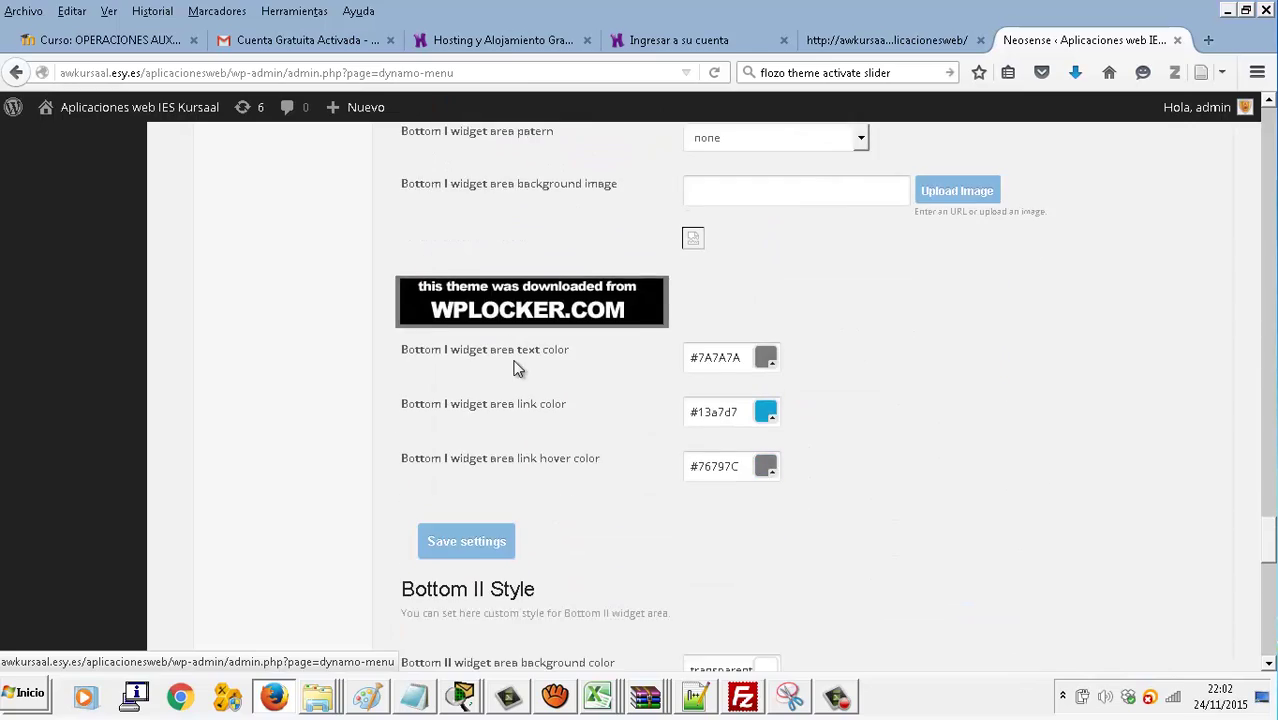
scroll(516, 369, up, 20)
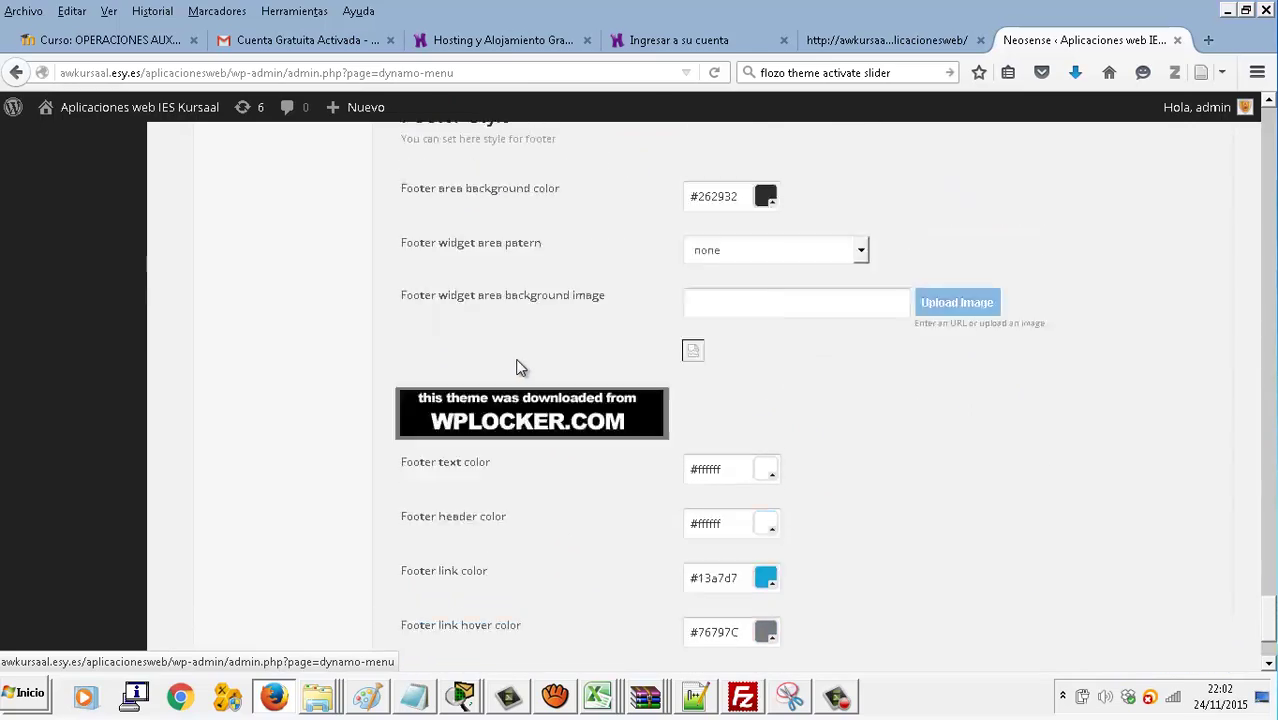
scroll(516, 369, up, 20)
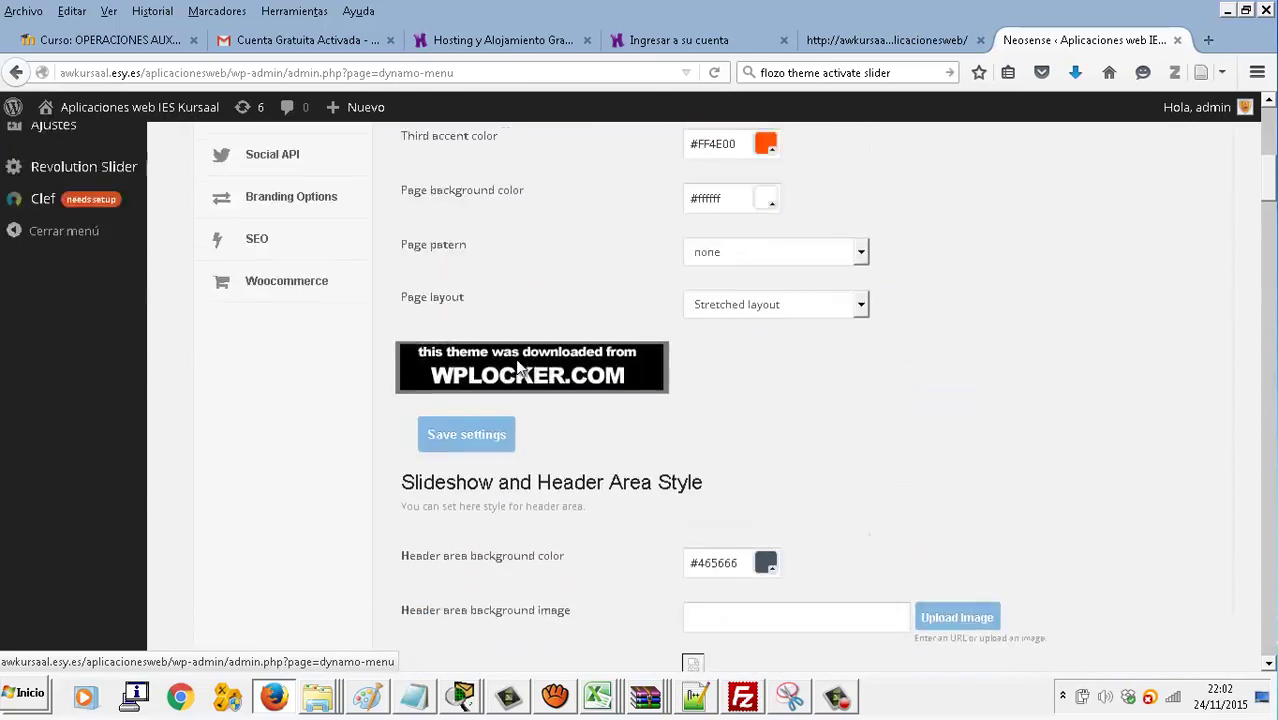
scroll(516, 369, down, 2)
Open the theme's Content Options and examine the content style, post meta data, category layout and other content settings
click(339, 495)
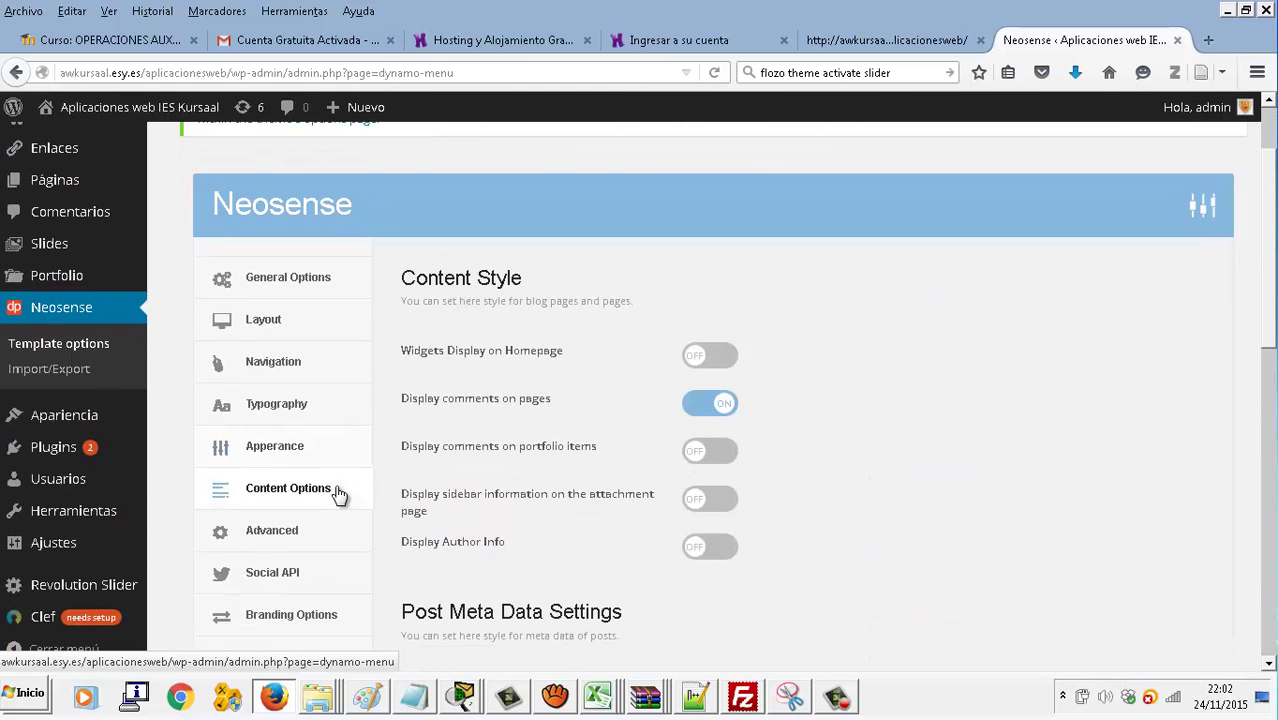
scroll(397, 388, down, 1)
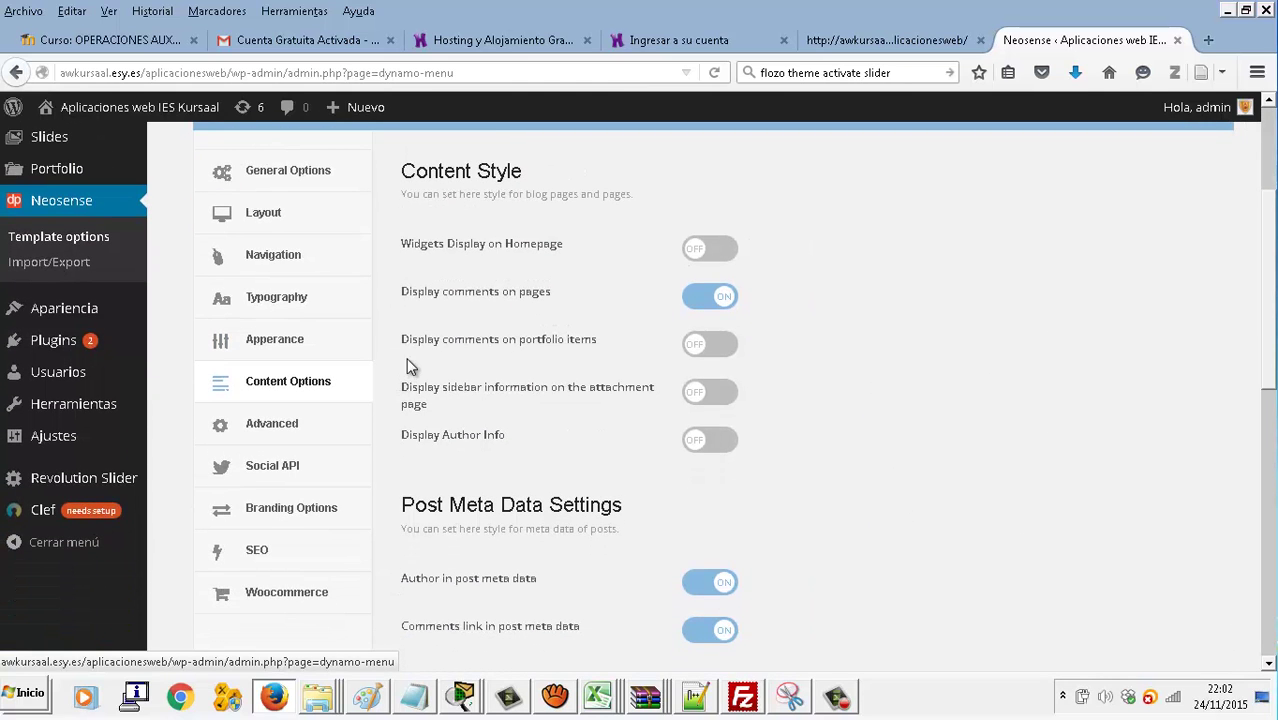
mouse_move(543, 395)
scroll(543, 400, down, 1)
scroll(538, 403, down, 8)
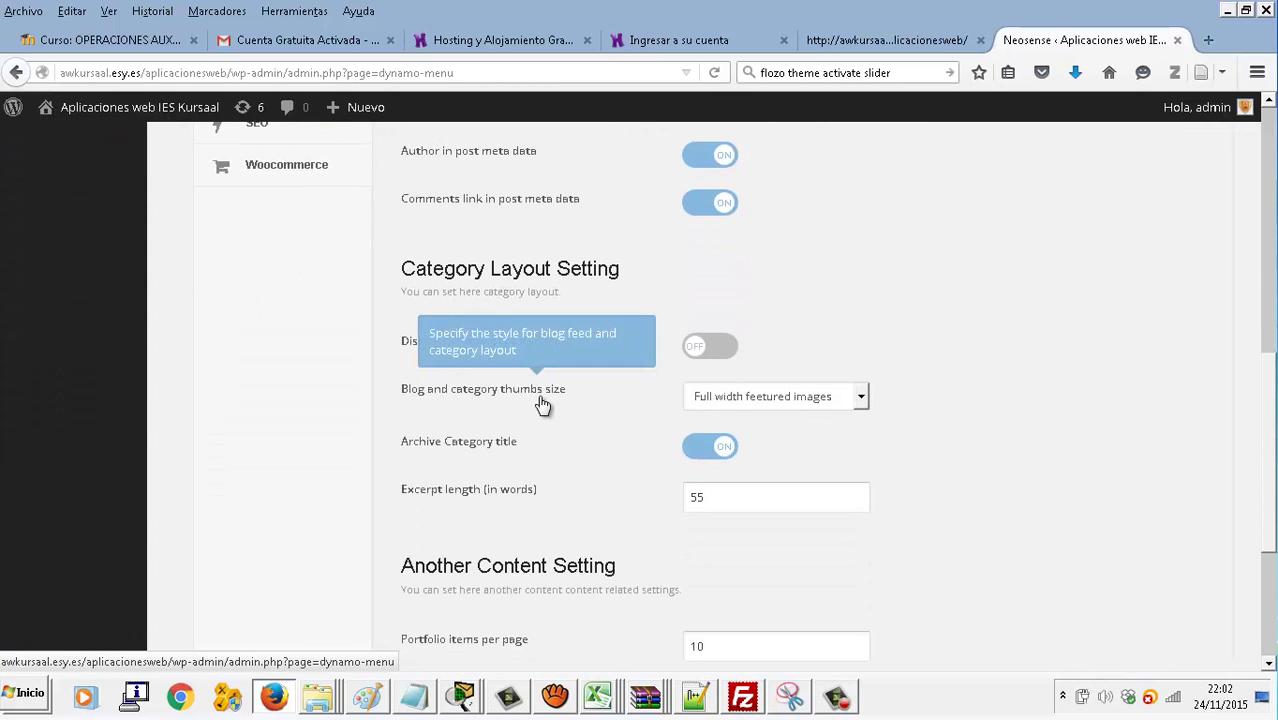
scroll(605, 488, down, 1)
scroll(605, 488, down, 4)
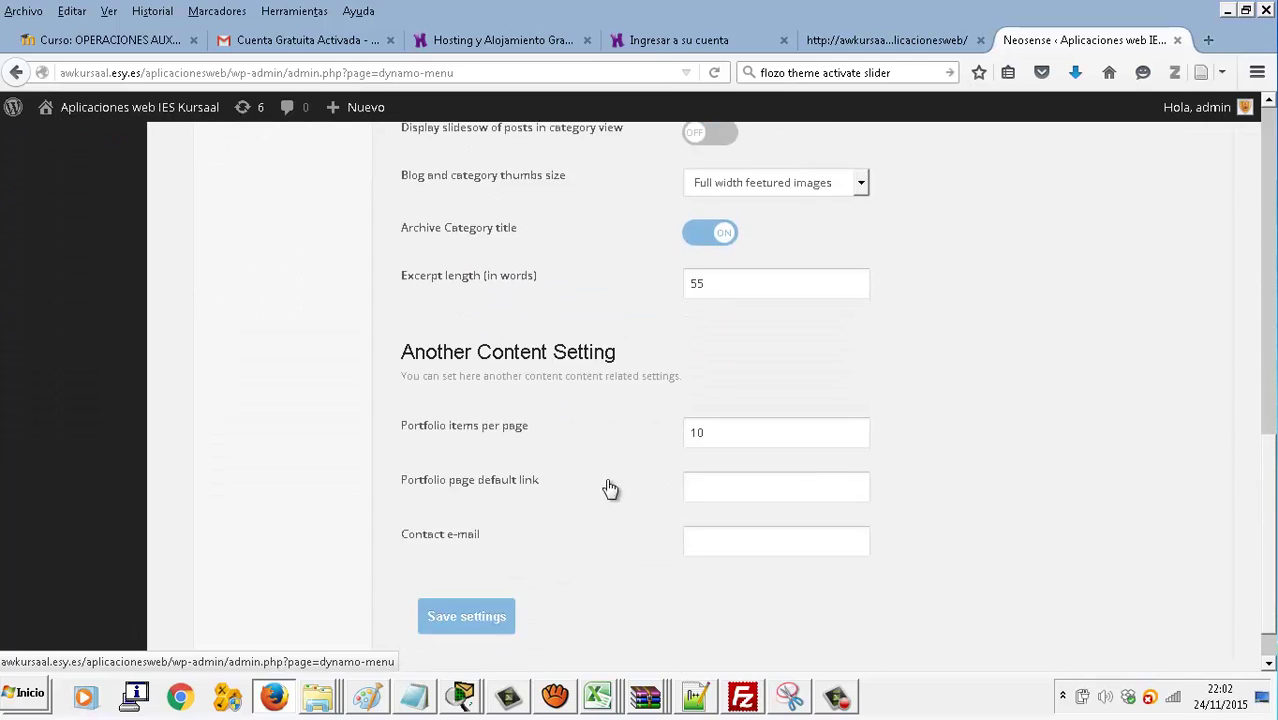
scroll(500, 485, up, 17)
scroll(343, 481, down, 4)
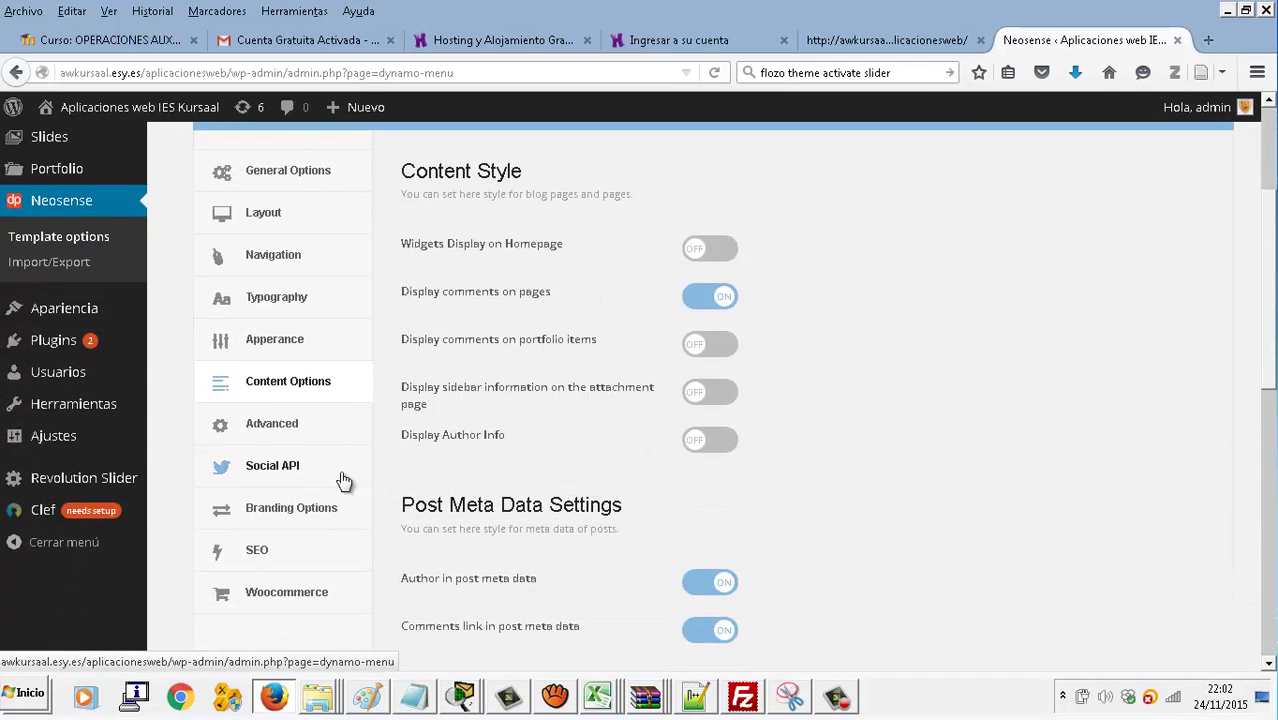
Open the Advanced theme settings and examine the widget, comments, Open Search and Open Graph options
click(285, 423)
scroll(500, 394, down, 5)
scroll(502, 395, down, 3)
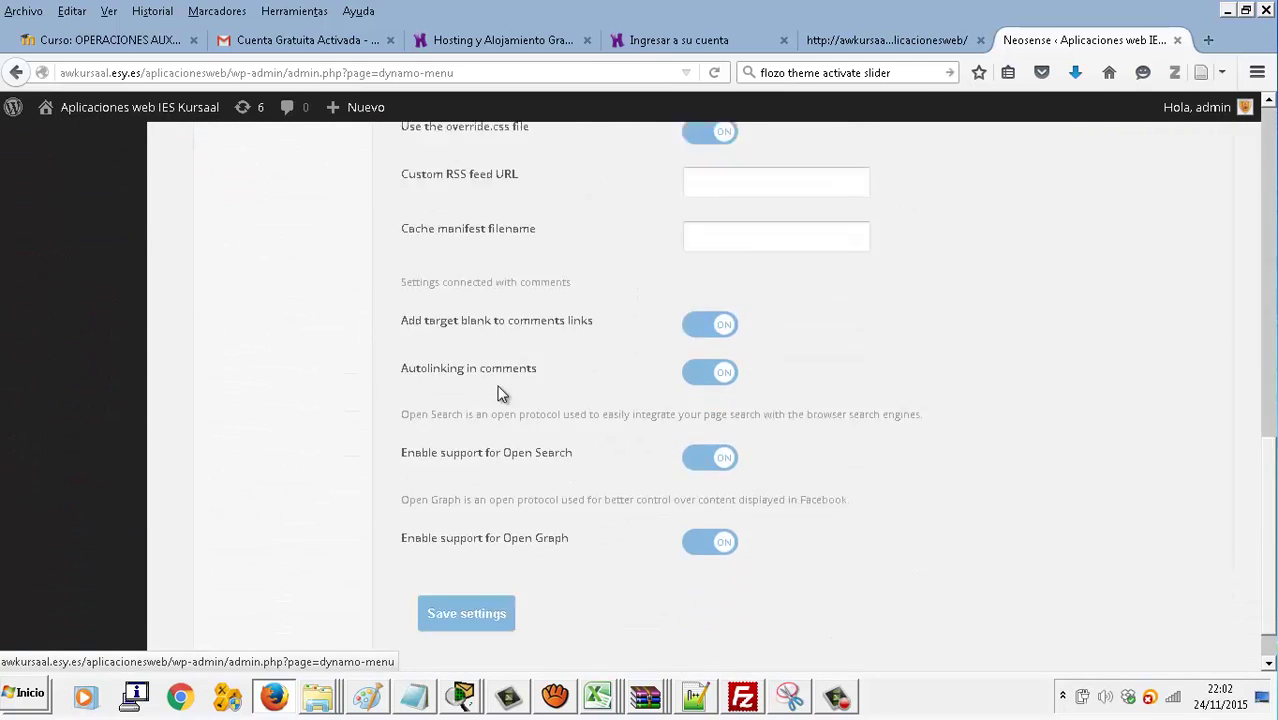
scroll(500, 440, up, 10)
scroll(434, 491, down, 3)
Open the Social API settings and examine the options for the Facebook, +1, Tweet and Pin it buttons
click(315, 476)
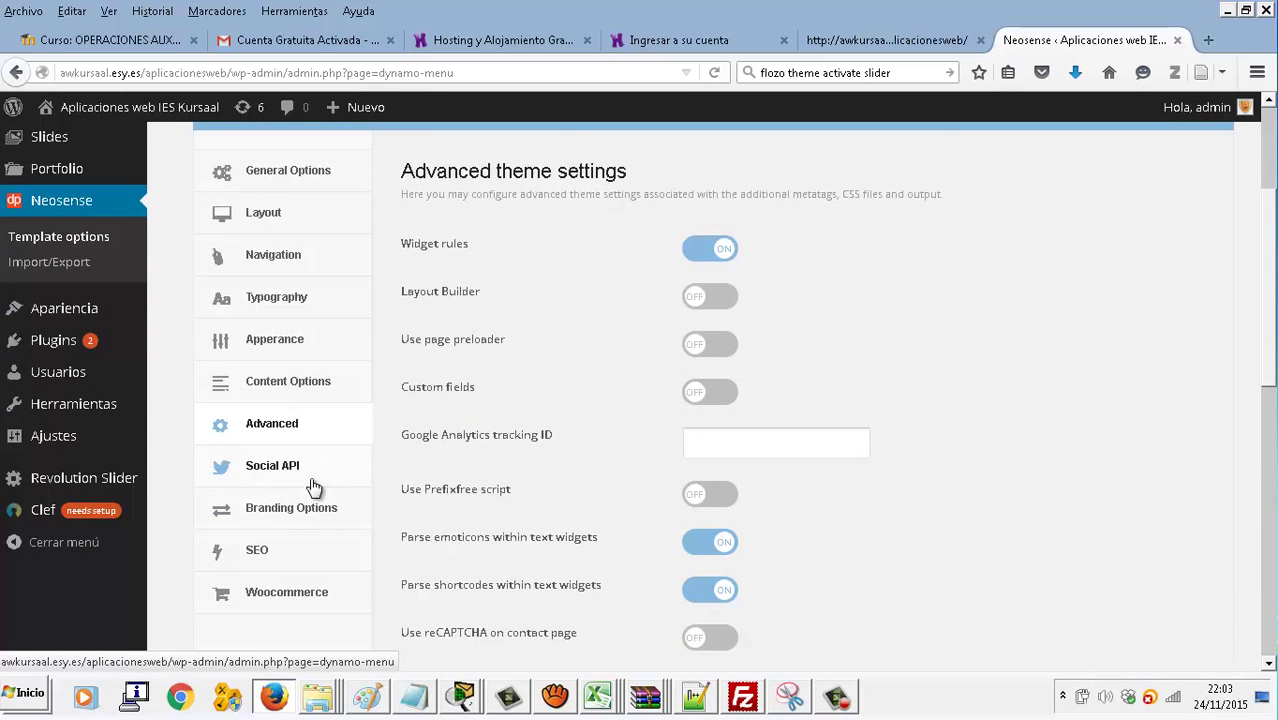
click(712, 289)
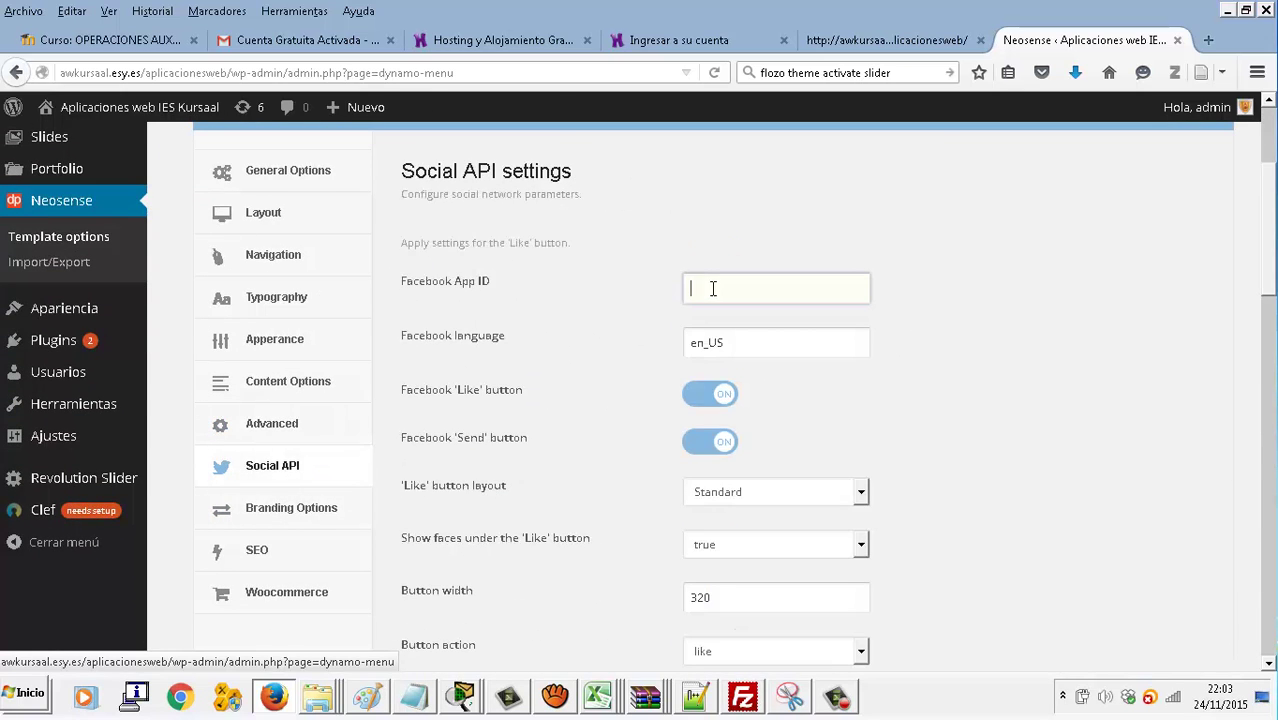
scroll(669, 302, down, 4)
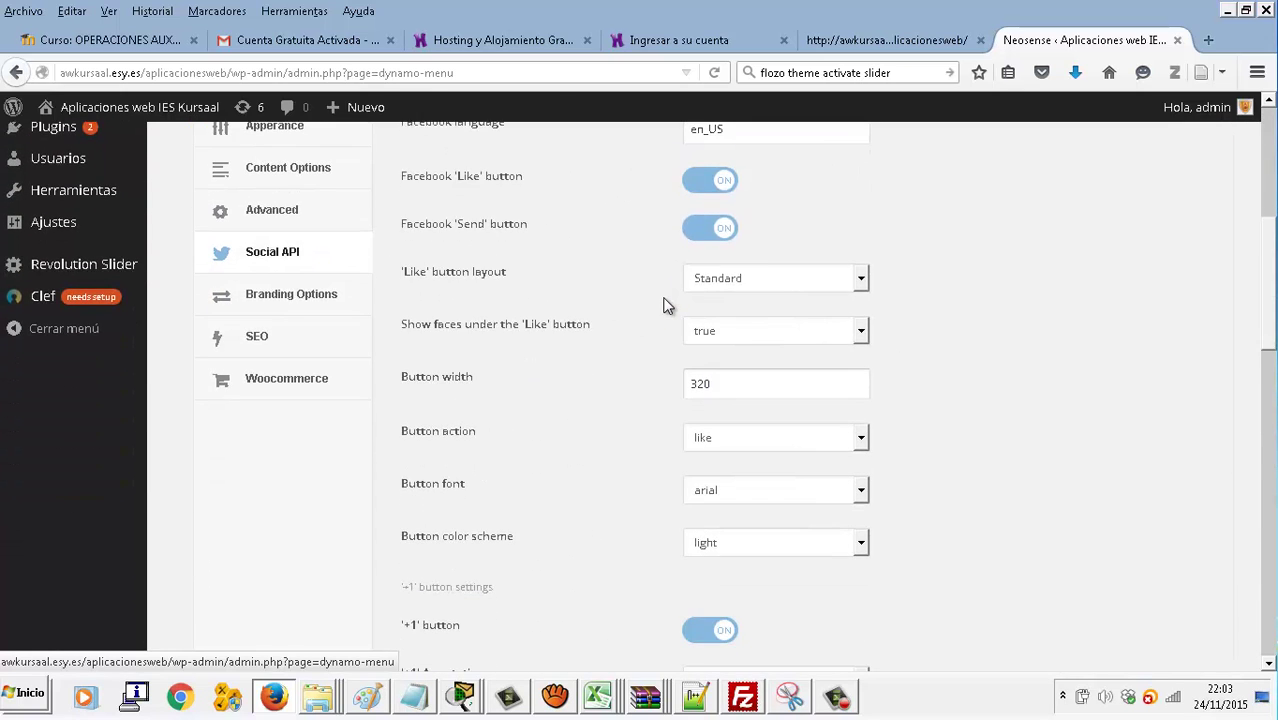
scroll(668, 305, down, 12)
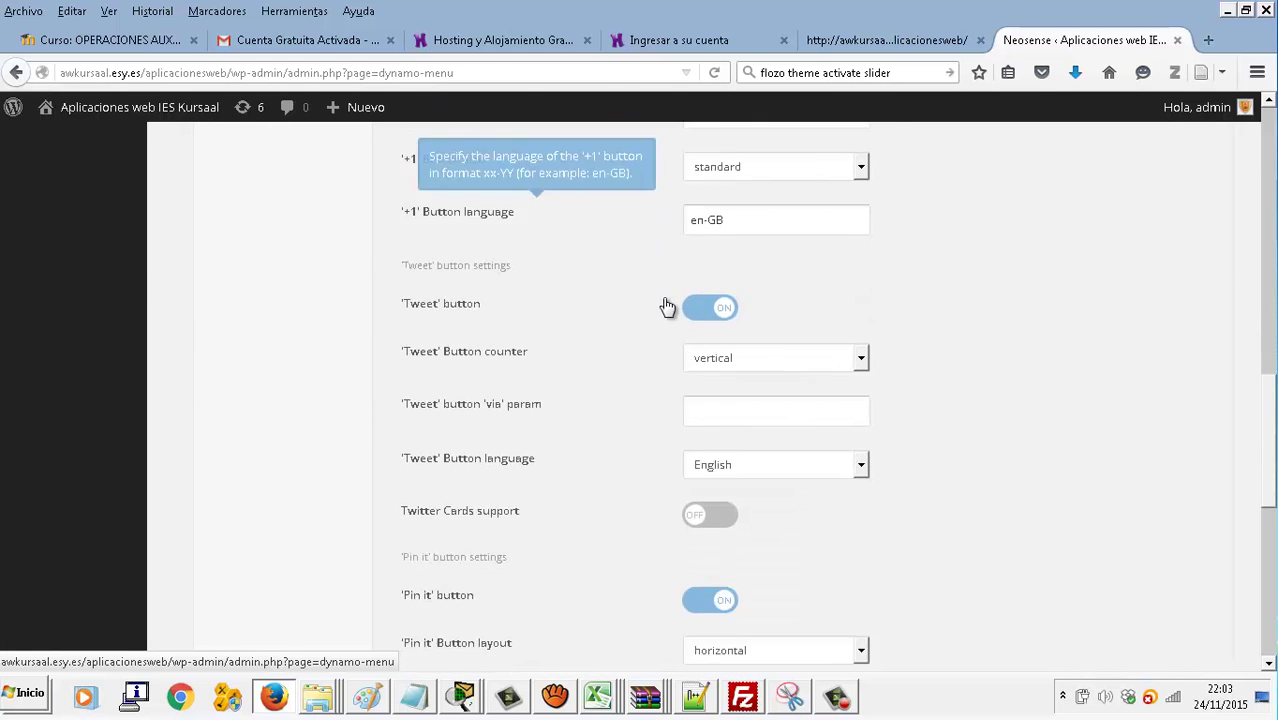
scroll(668, 306, down, 3)
scroll(666, 305, up, 19)
scroll(598, 319, down, 1)
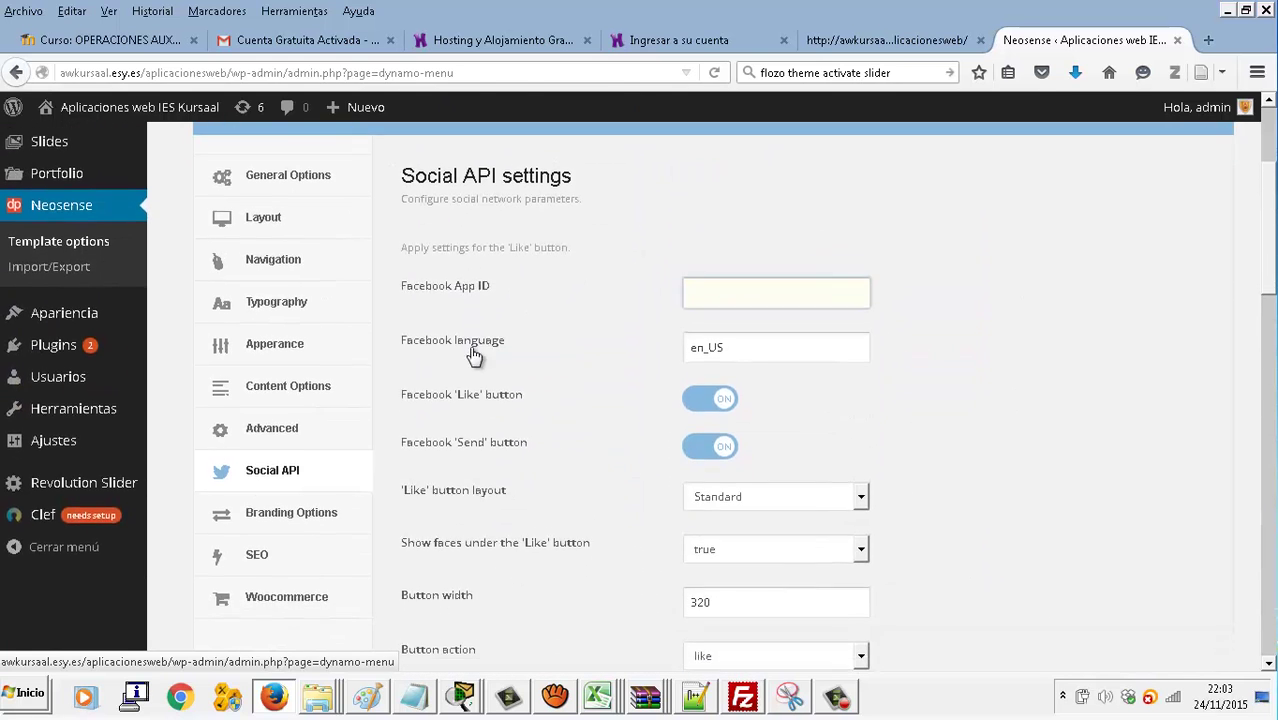
Open the theme's Branding Options and set the theme logo type to Image logo
click(286, 468)
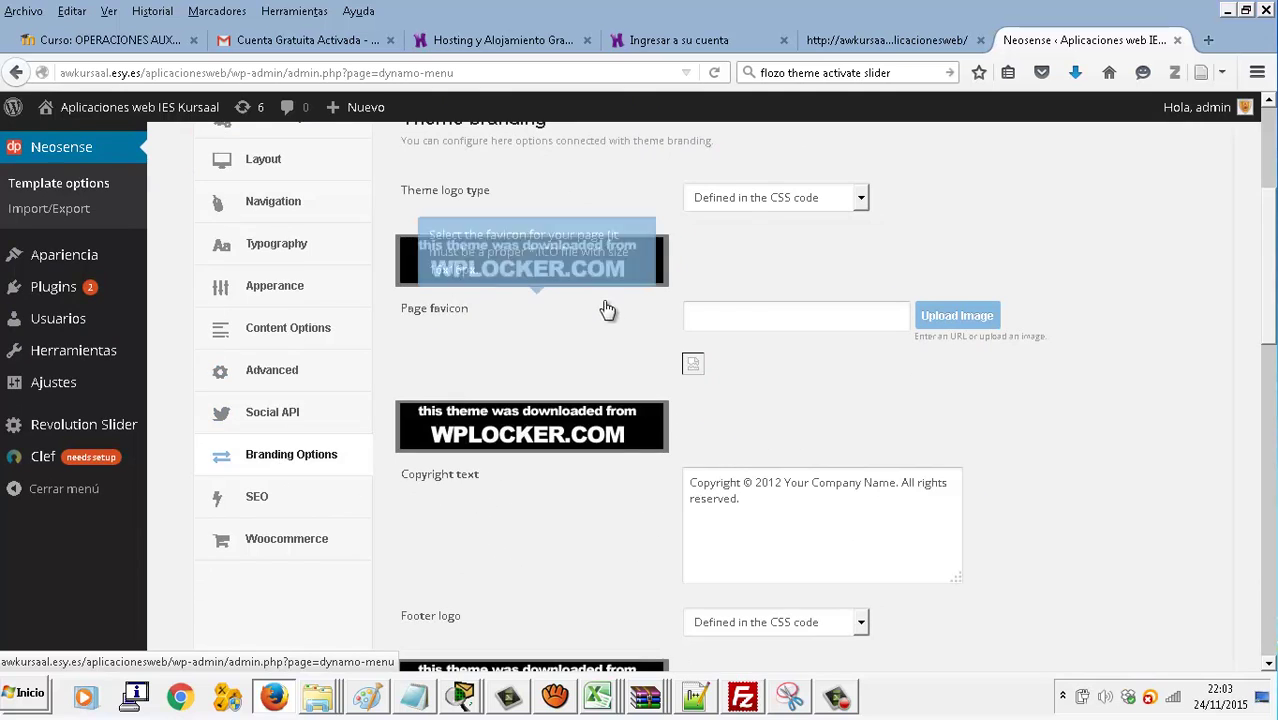
scroll(764, 280, up, 2)
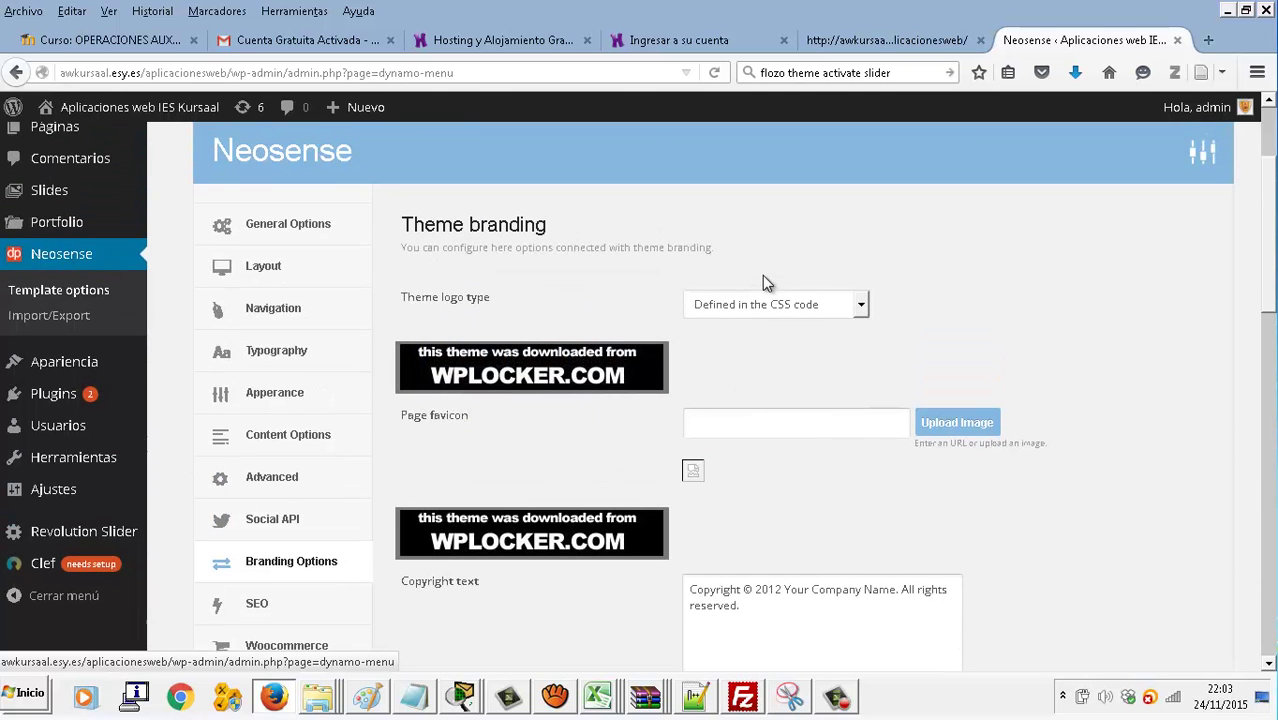
click(861, 306)
click(804, 343)
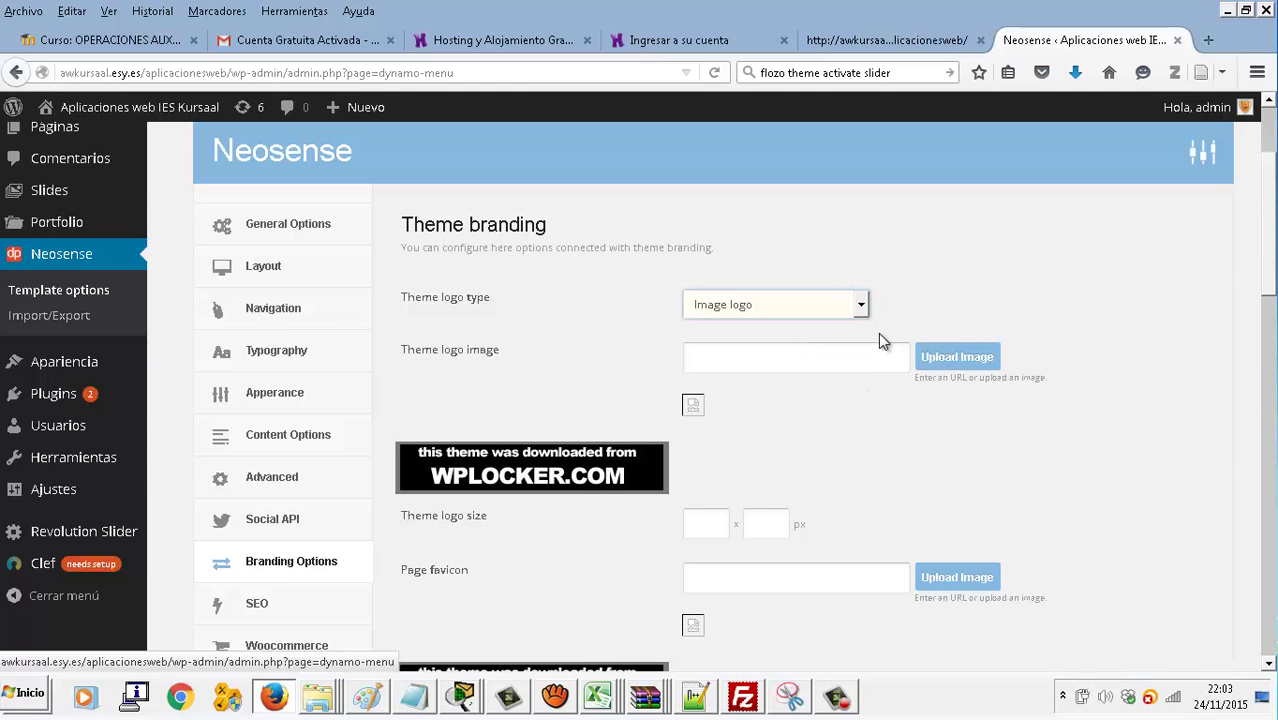
click(965, 356)
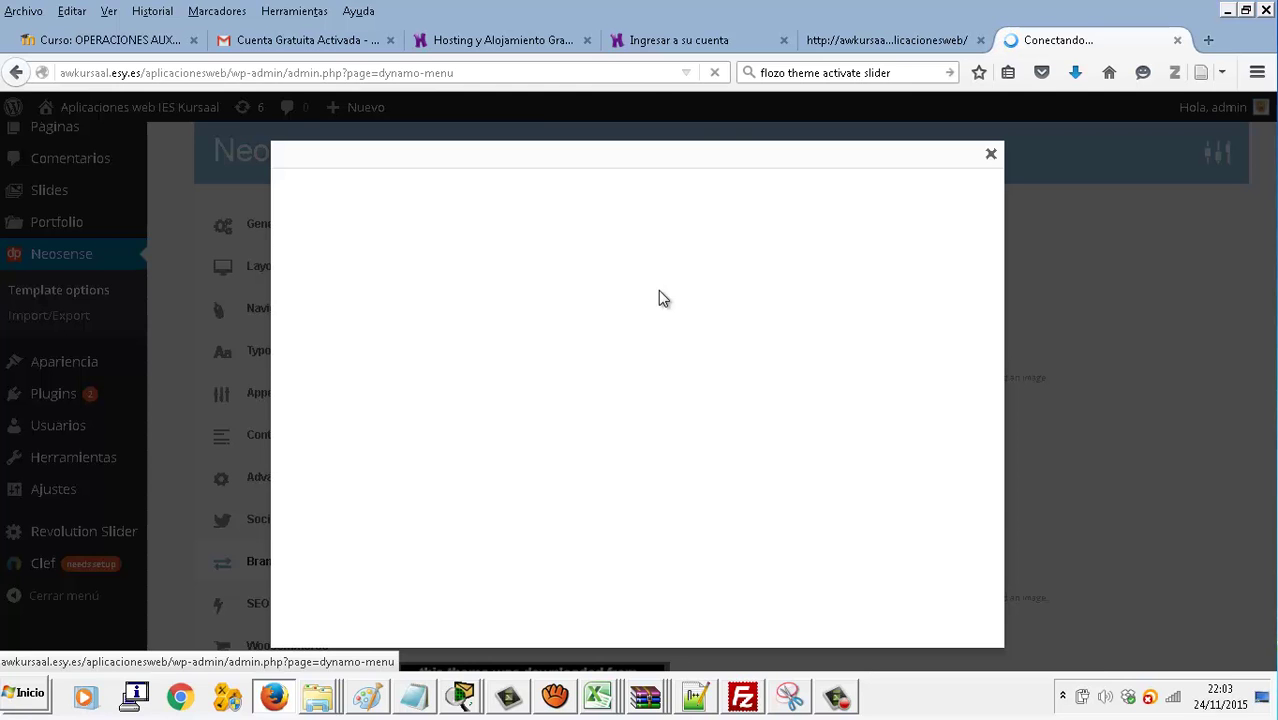
right_click(670, 314)
click(565, 341)
click(991, 153)
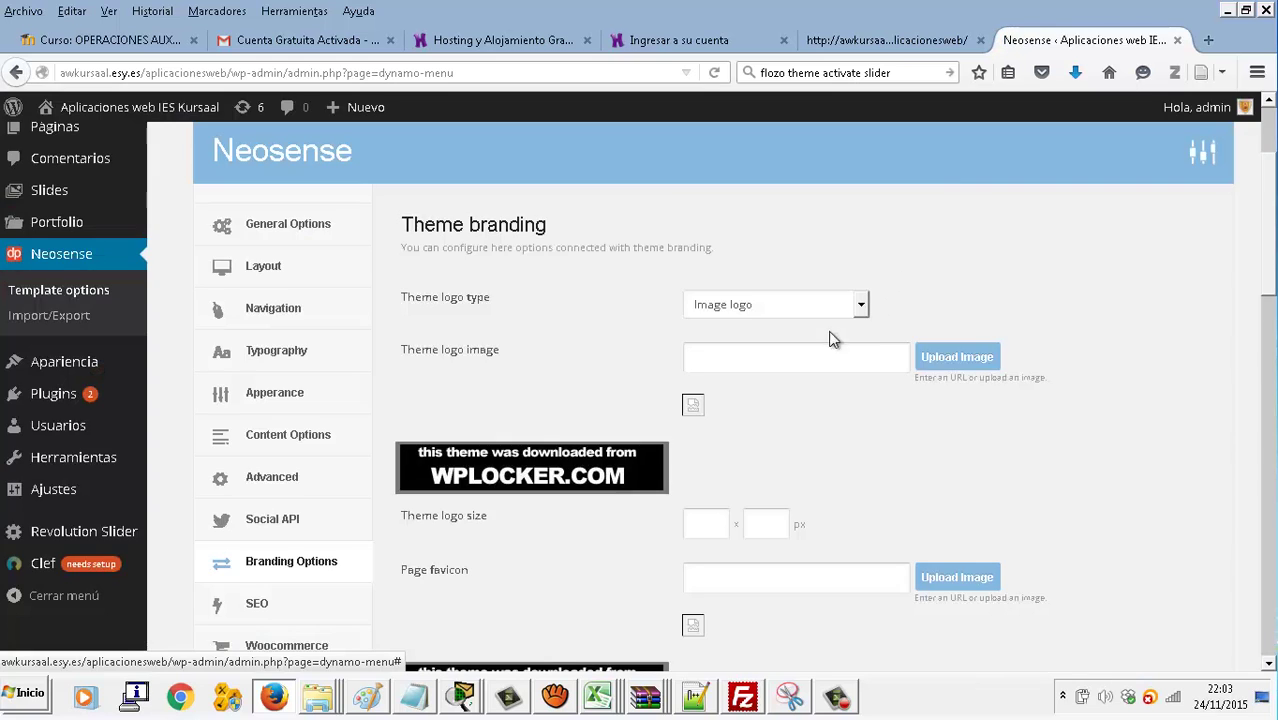
click(930, 362)
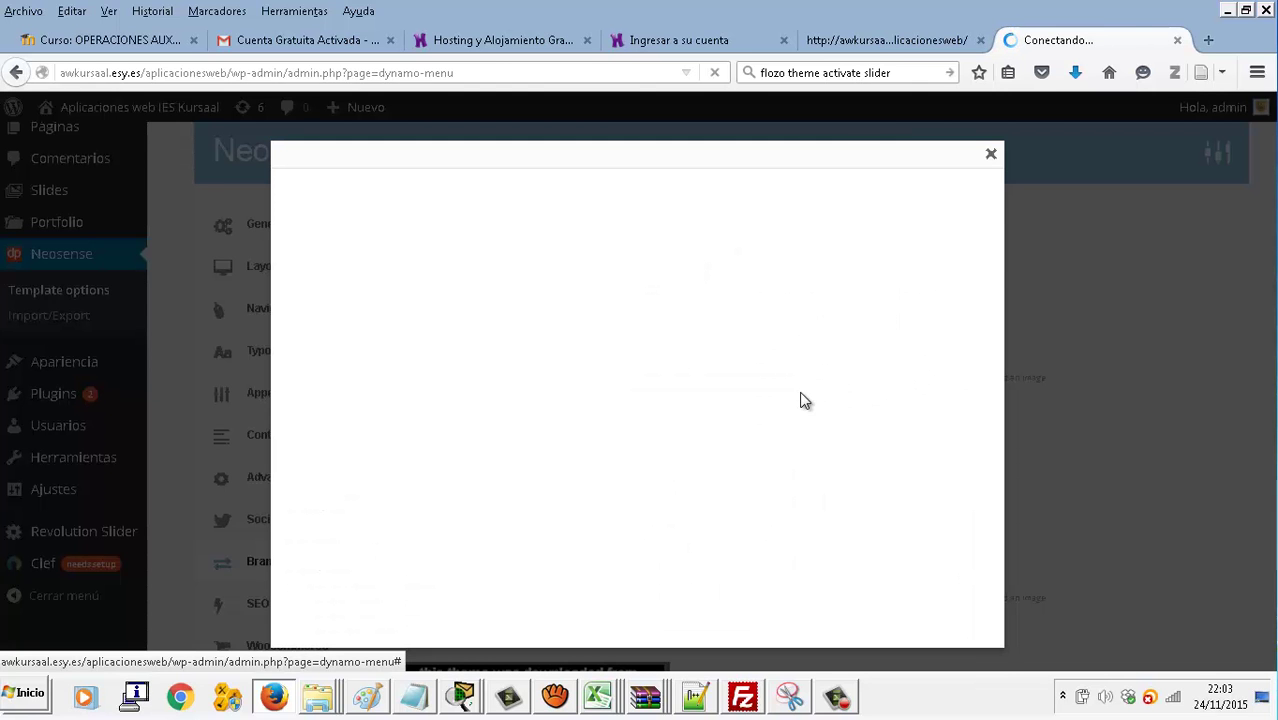
click(991, 153)
click(722, 358)
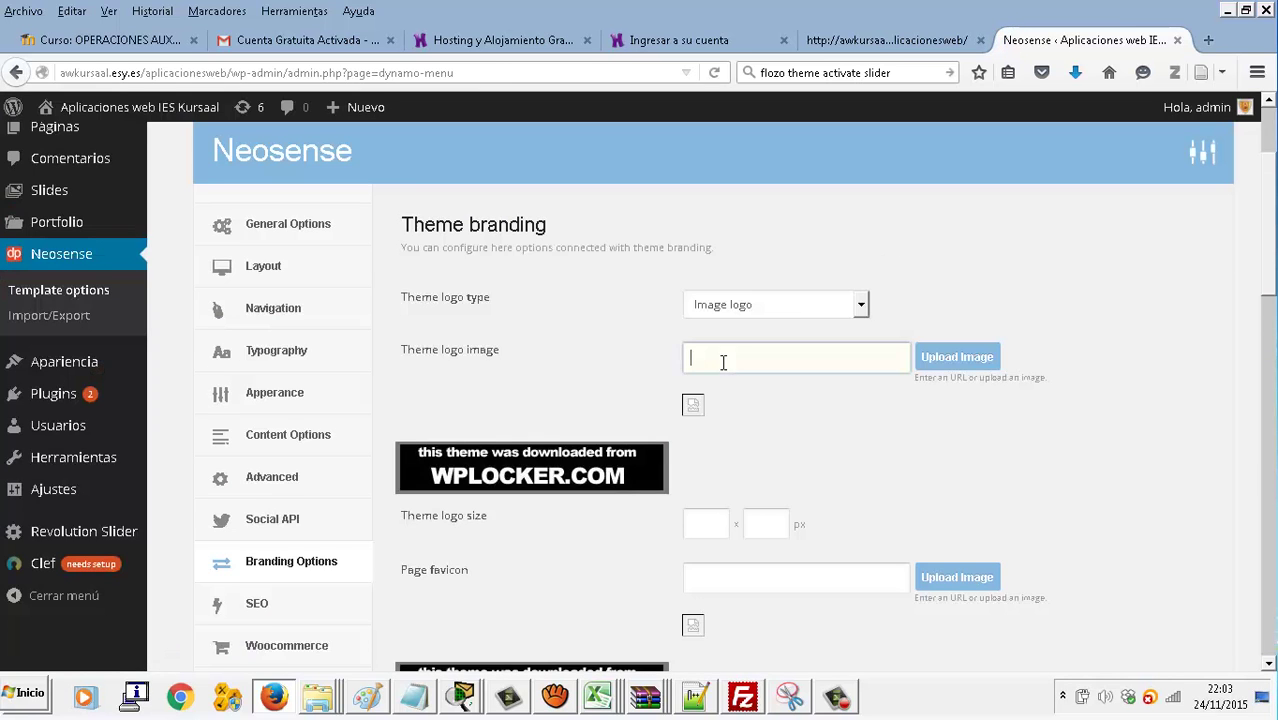
click(690, 405)
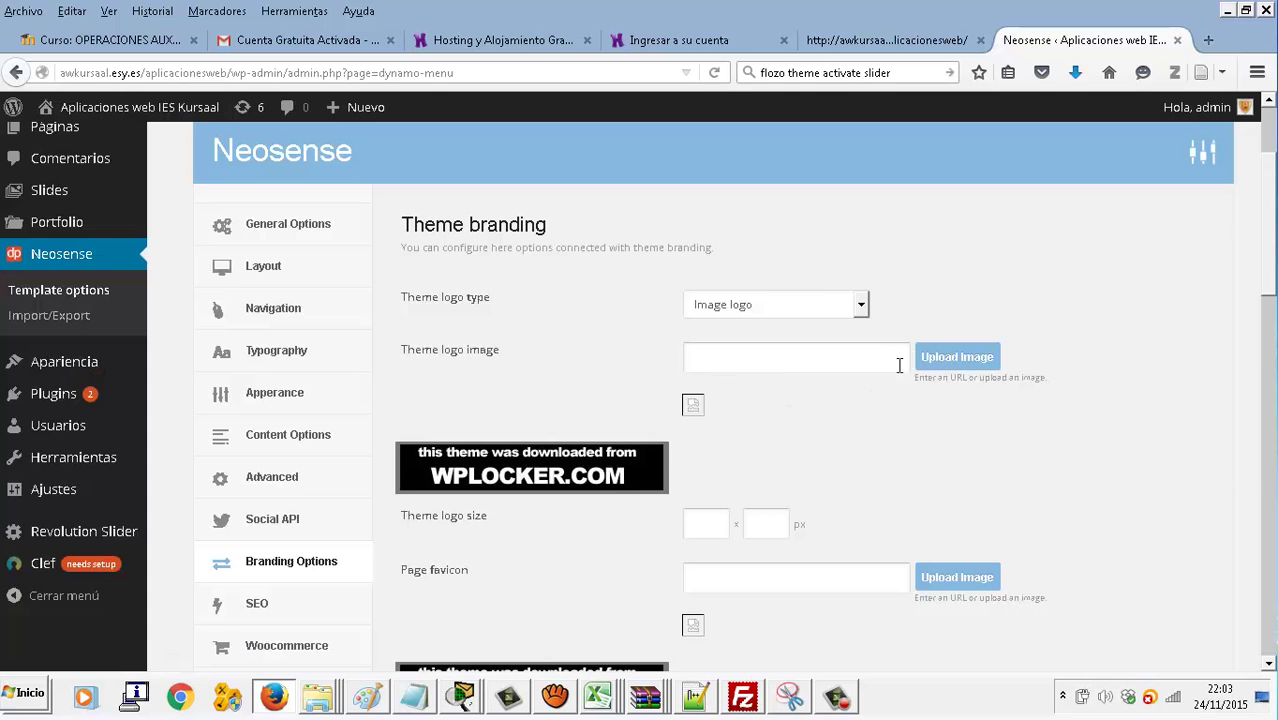
Insert the logosuperpcs image from the media library at full size as the theme logo image
click(957, 358)
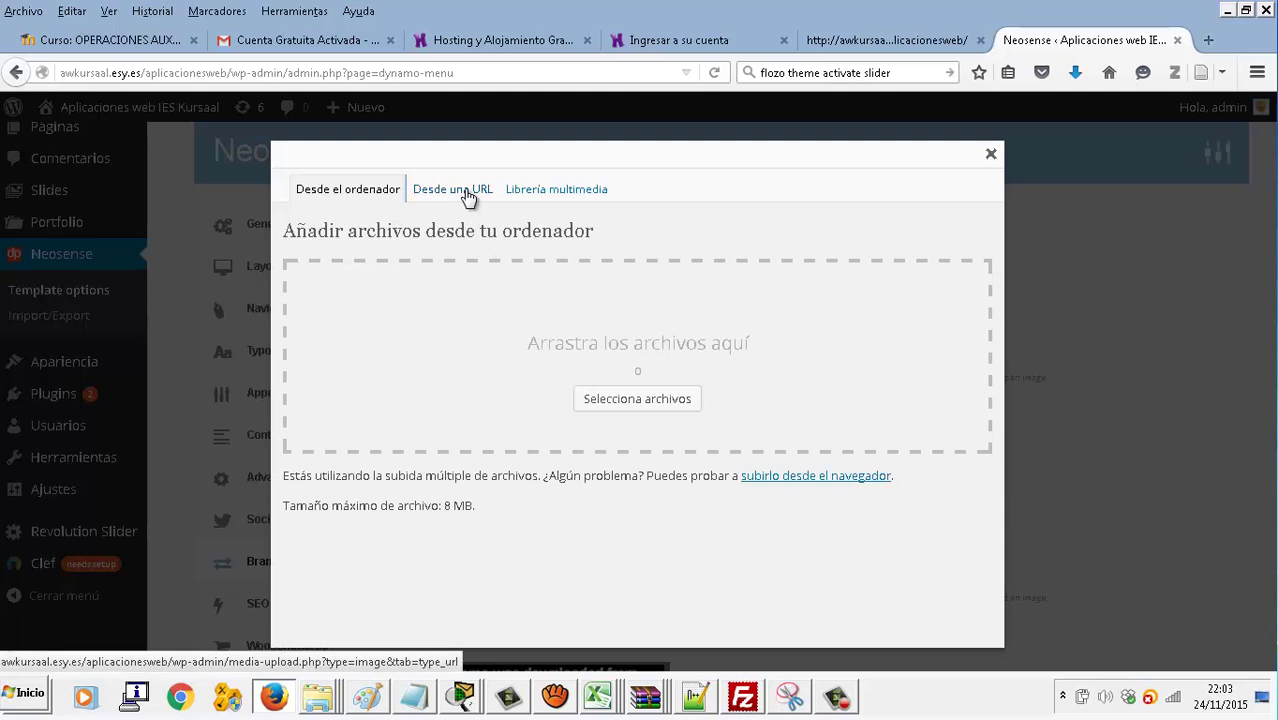
click(538, 190)
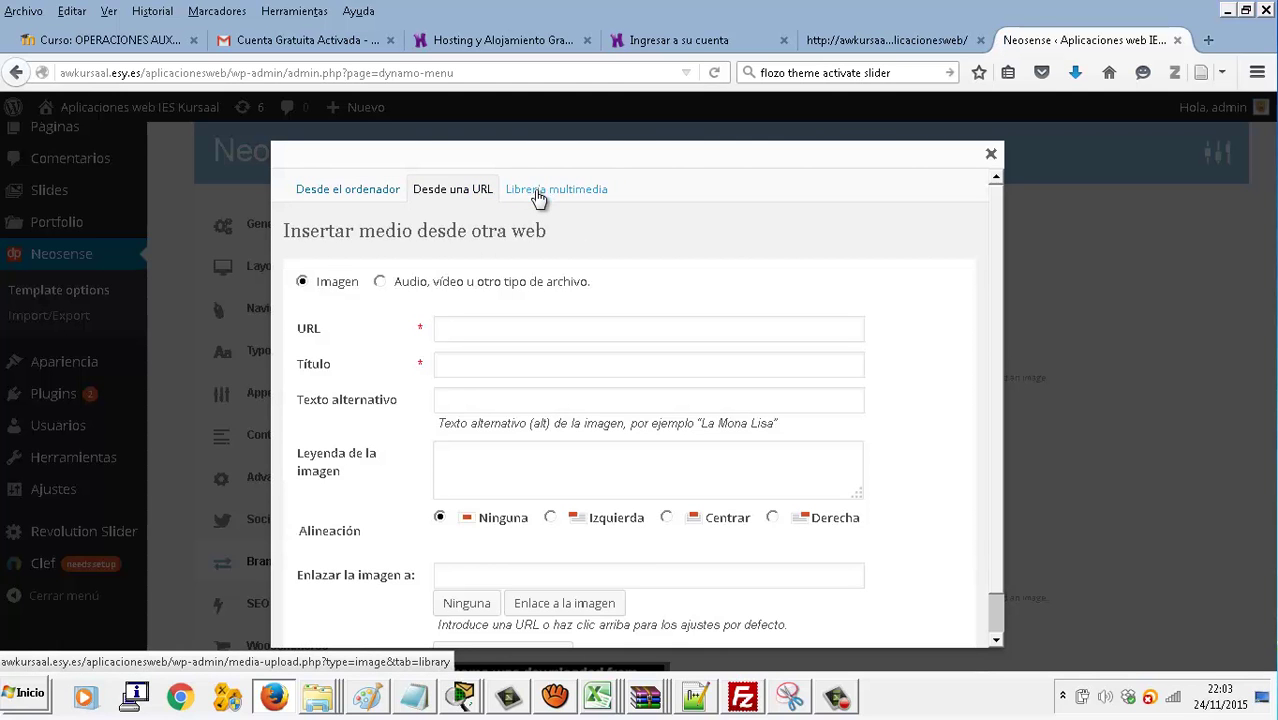
click(538, 197)
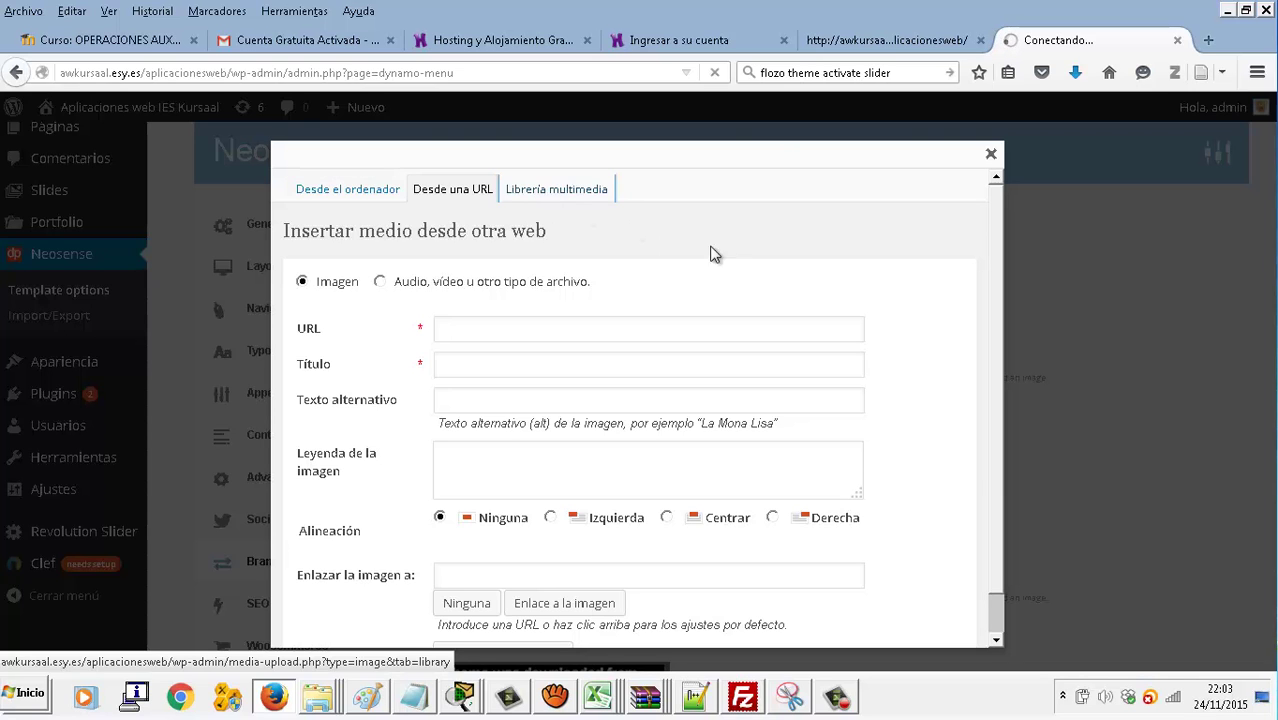
scroll(998, 410, down, 1)
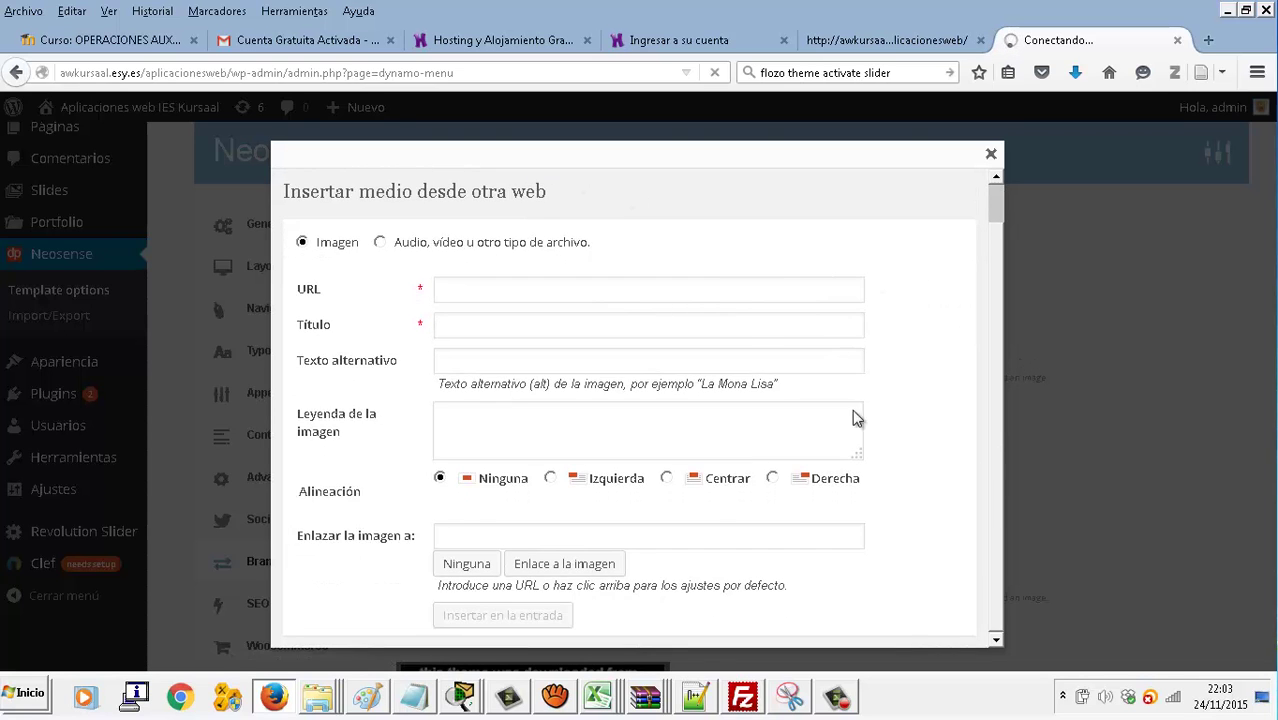
scroll(563, 215, up, 1)
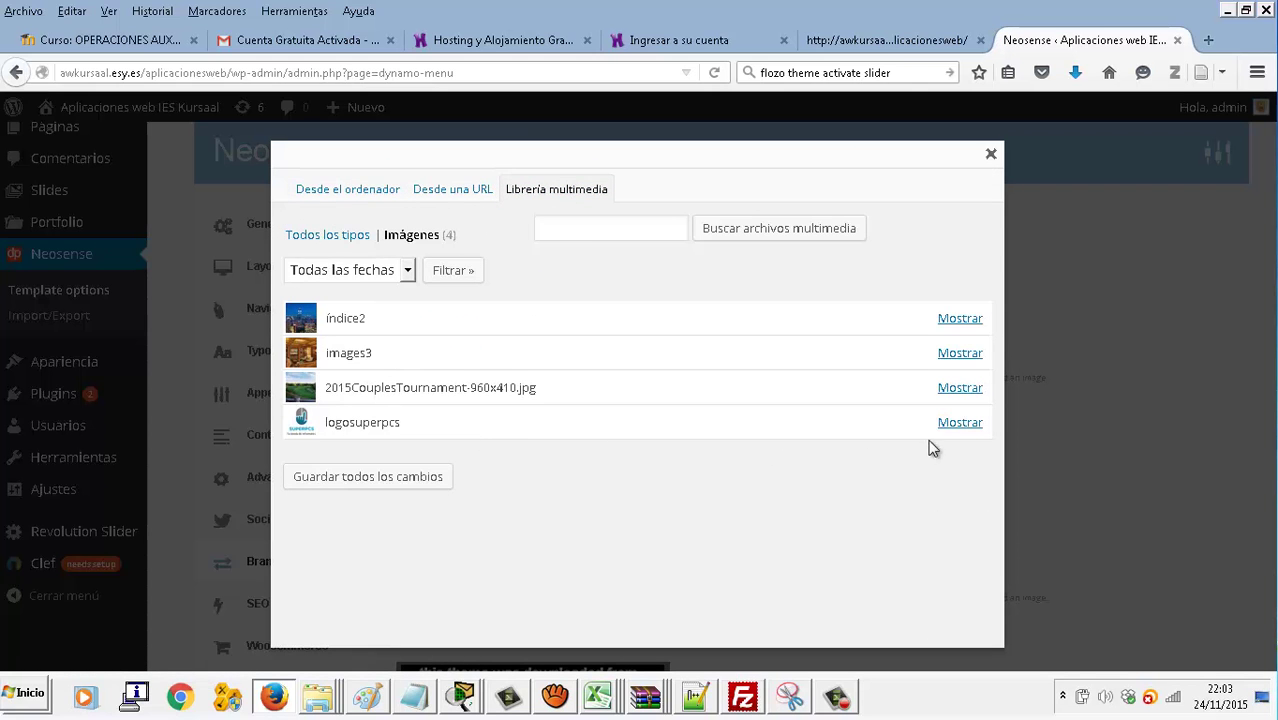
click(950, 424)
scroll(675, 475, down, 5)
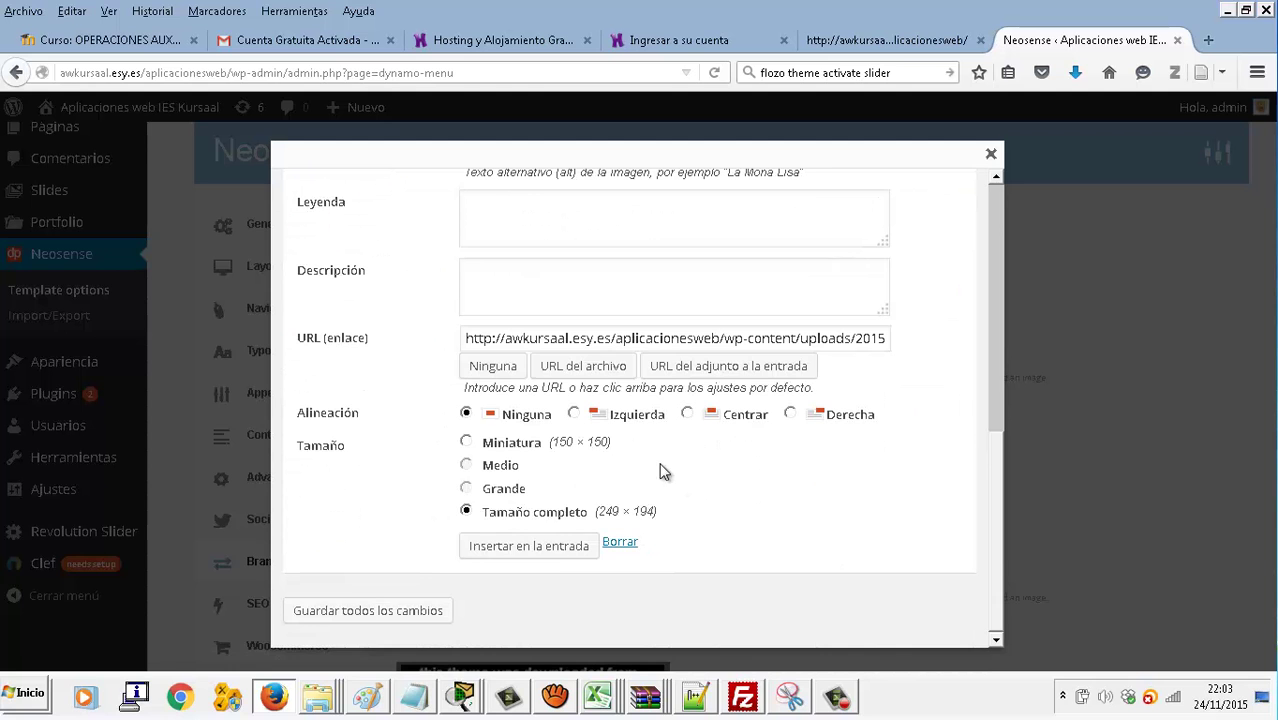
click(547, 545)
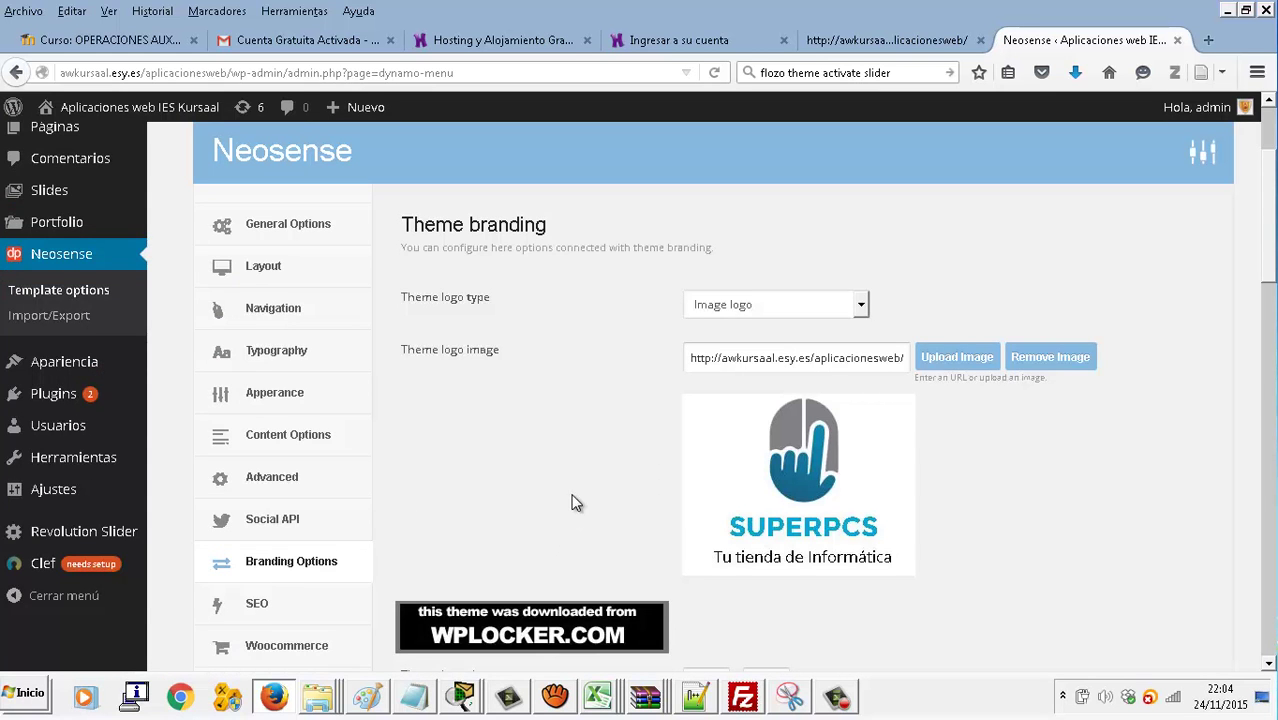
Save the theme's Branding Options settings
scroll(575, 495, down, 15)
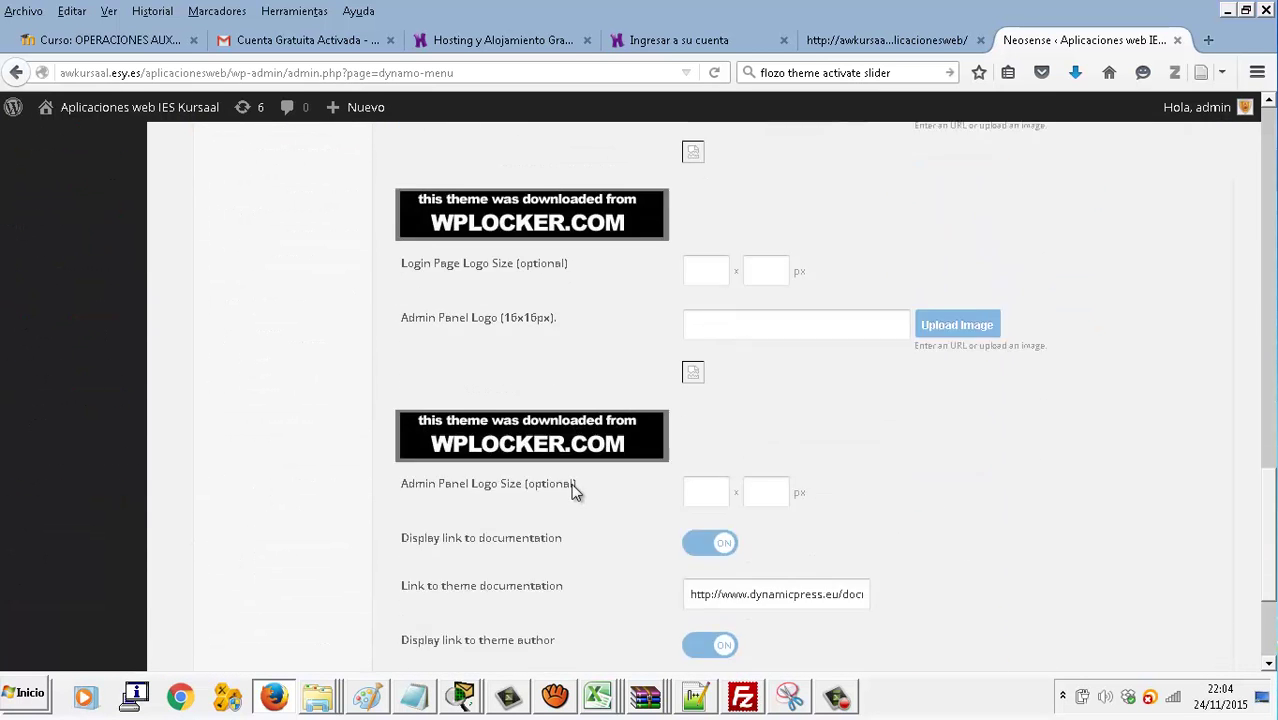
scroll(573, 490, down, 4)
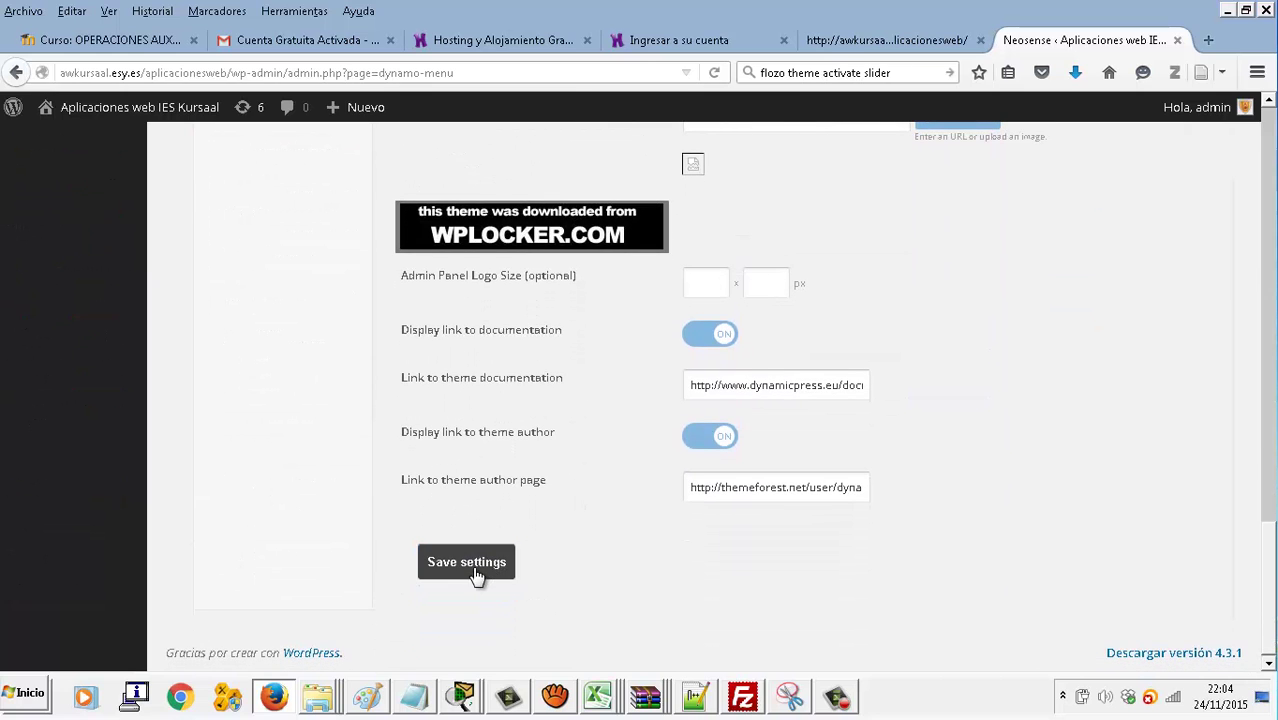
click(476, 570)
Reload the site's public front page and examine its header logo, colours, sidebar and footer
click(858, 42)
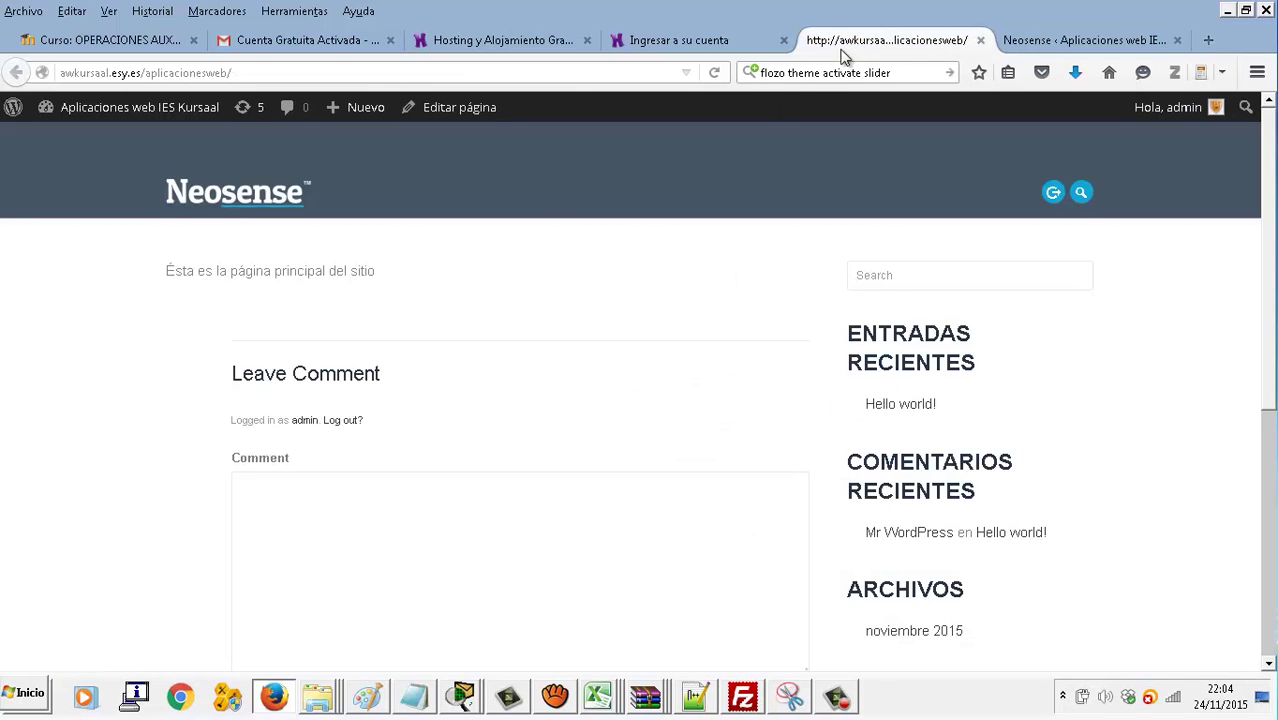
click(715, 73)
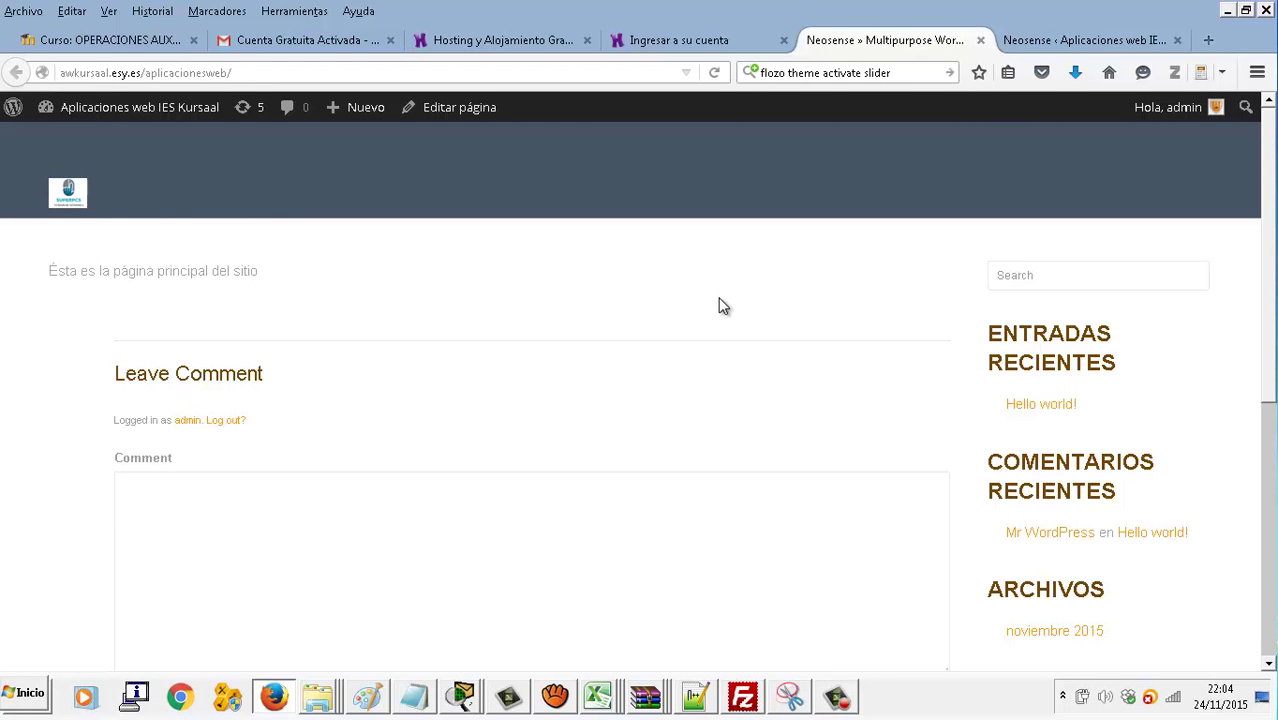
scroll(723, 305, down, 6)
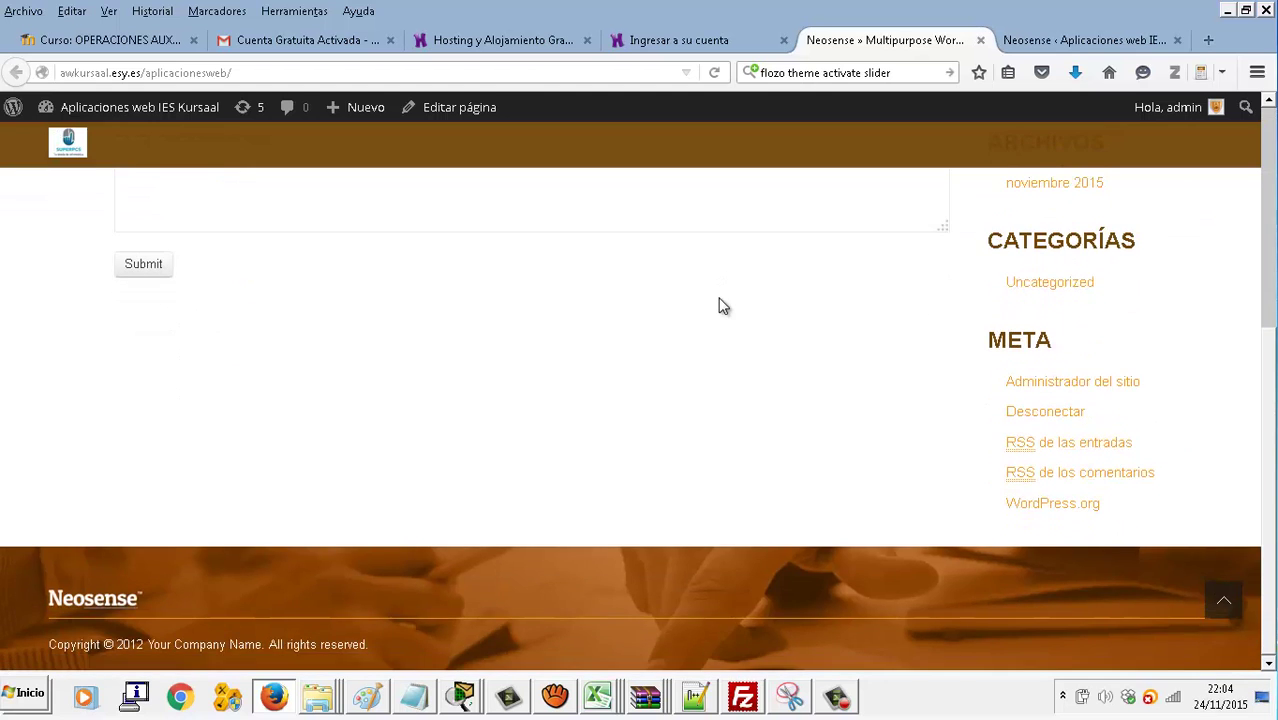
scroll(723, 305, up, 6)
scroll(723, 305, down, 6)
scroll(692, 411, up, 3)
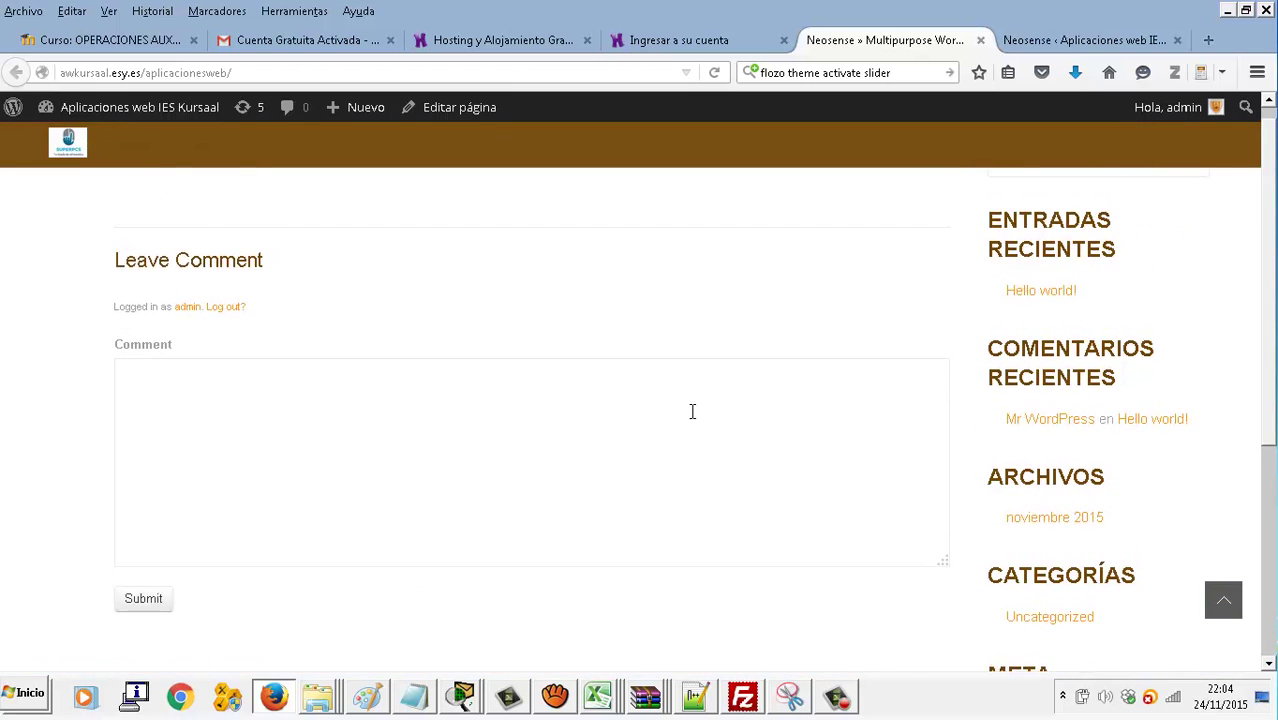
scroll(692, 411, up, 1)
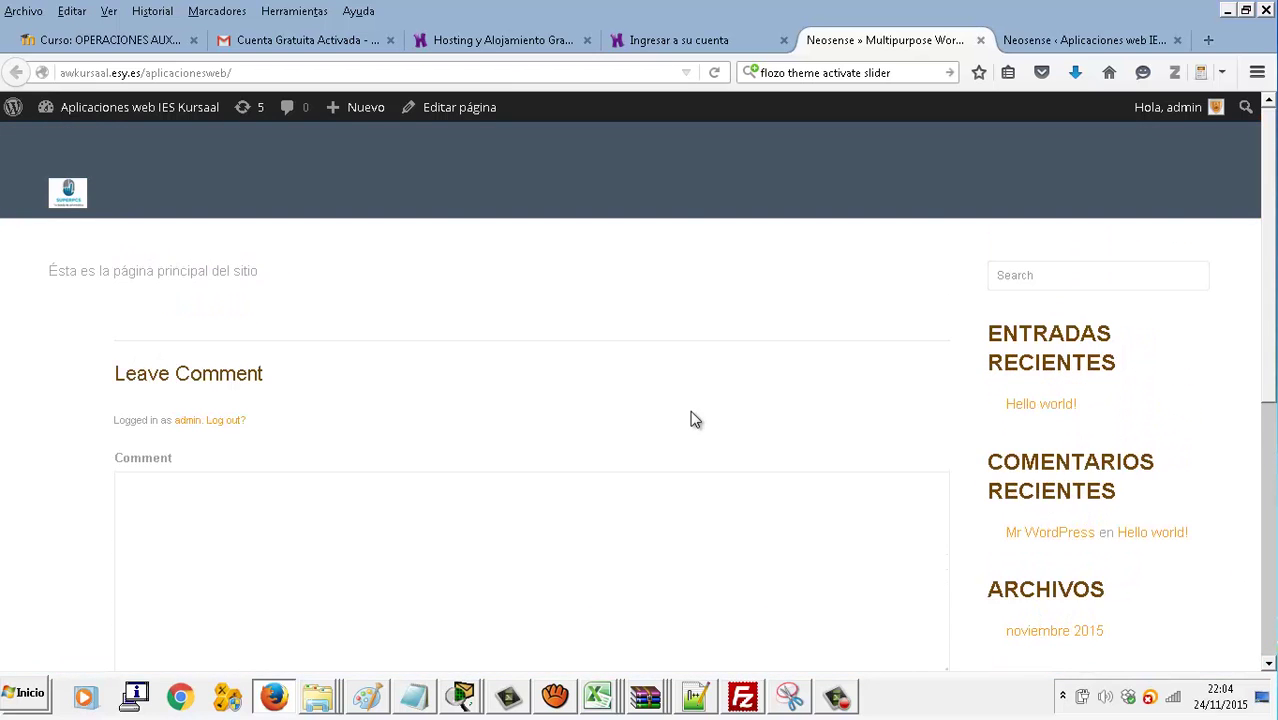